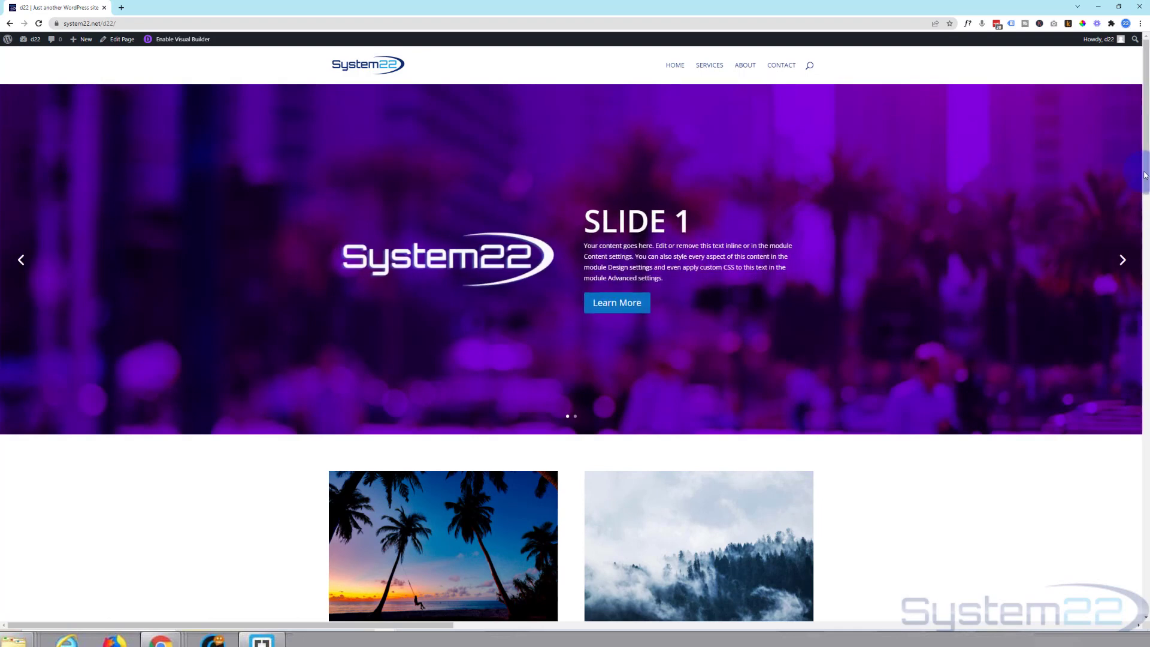
Step: Preview the finished header's scroll-down arrow and scroll around the page
{"action": "left_click_drag", "start_coordinate": [1145, 174], "coordinate": [1148, 410]}
{"action": "left_click", "coordinate": [604, 283]}
{"action": "left_click", "coordinate": [570, 225]}
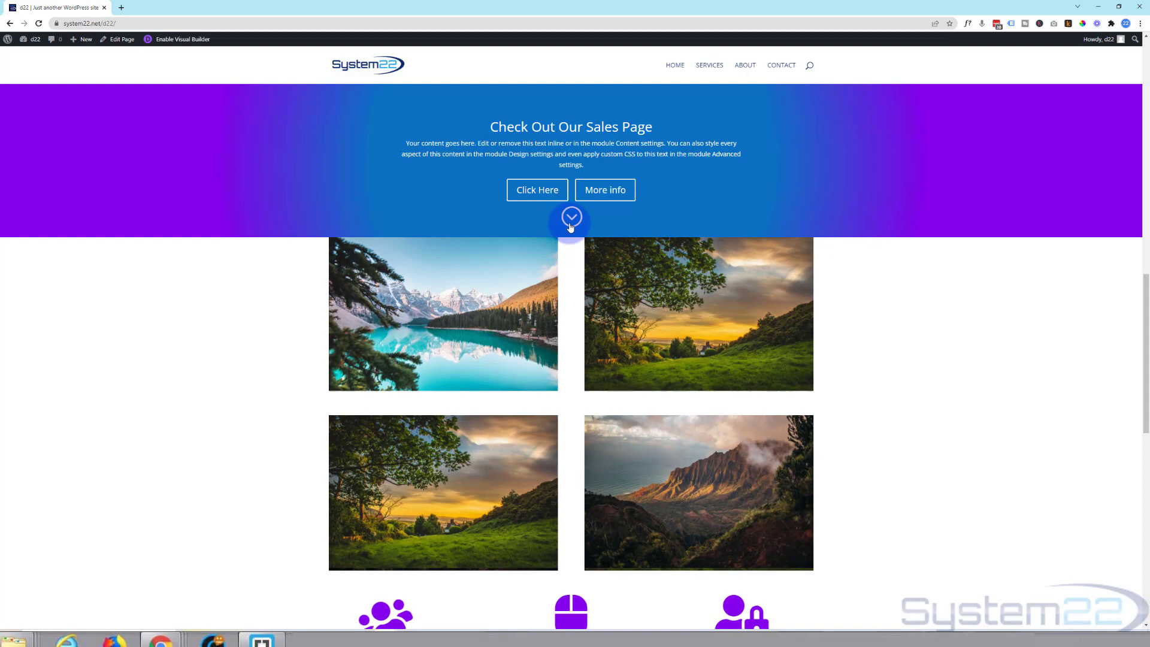
{"action": "scroll", "coordinate": [857, 391], "scroll_direction": "up", "scroll_amount": 3}
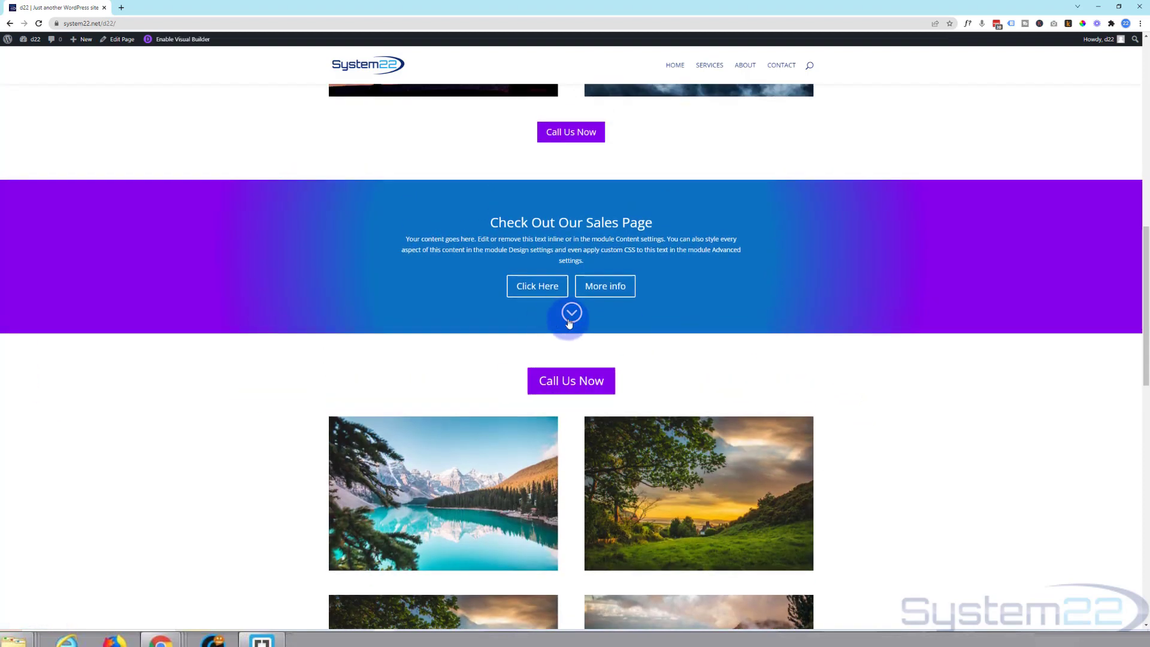
{"action": "scroll", "coordinate": [263, 293], "scroll_direction": "down", "scroll_amount": 2}
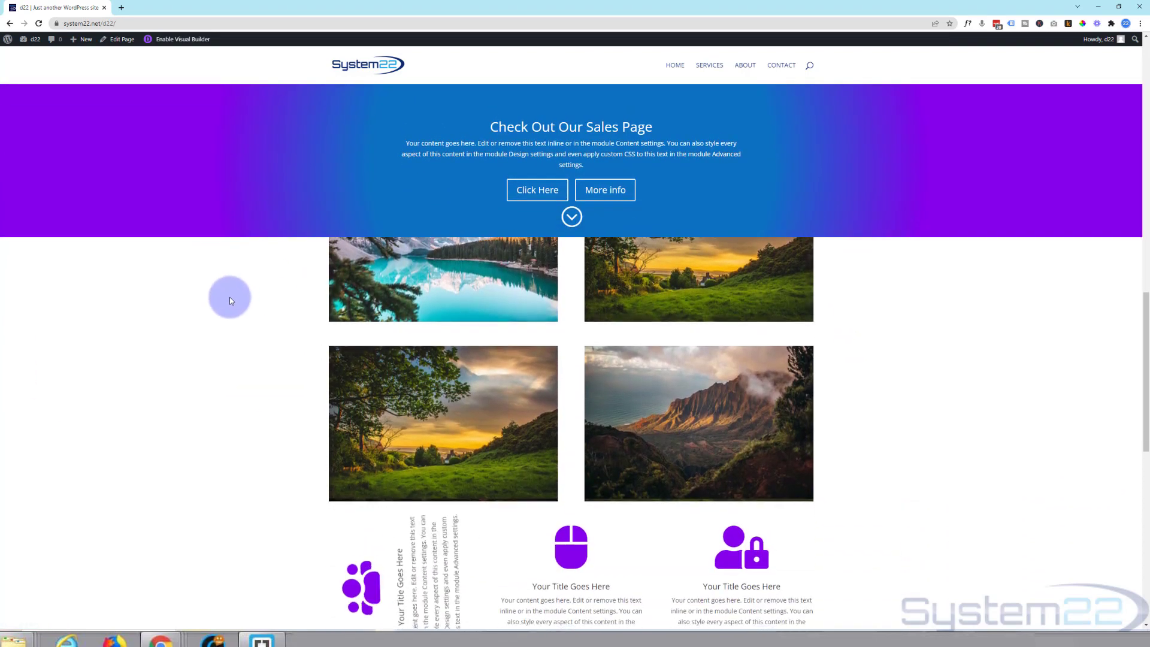
{"action": "scroll", "coordinate": [236, 301], "scroll_direction": "up", "scroll_amount": 5}
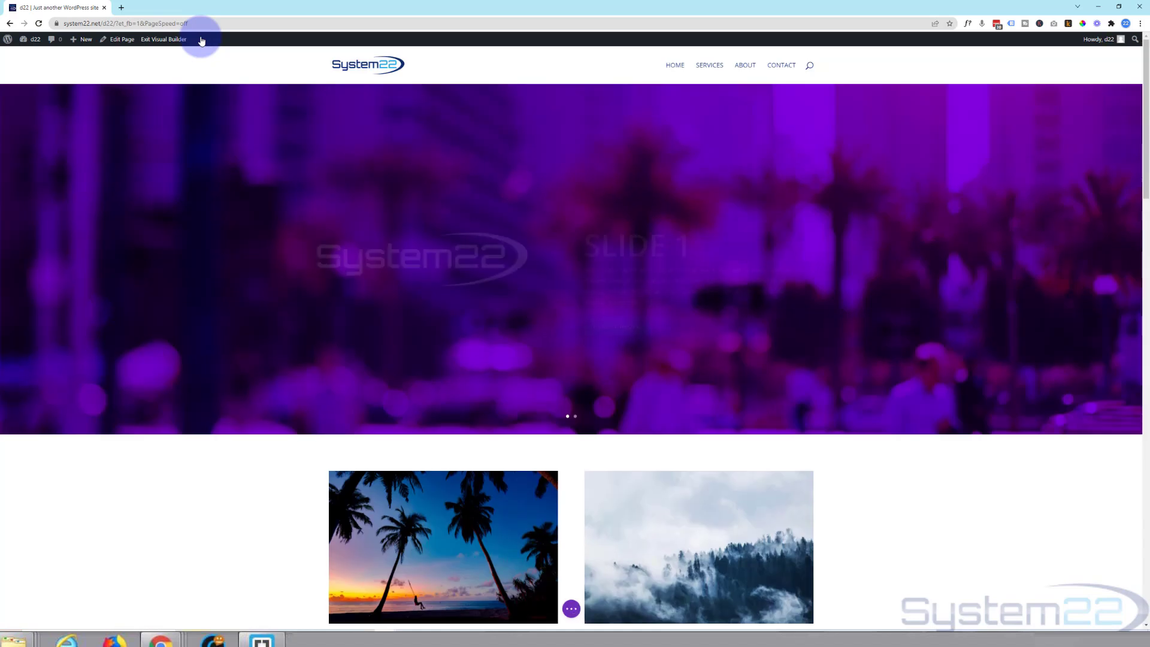
Step: Scroll down and delete the 'Check Out Our Sales Page' section
{"action": "scroll", "coordinate": [231, 105], "scroll_direction": "down", "scroll_amount": 10}
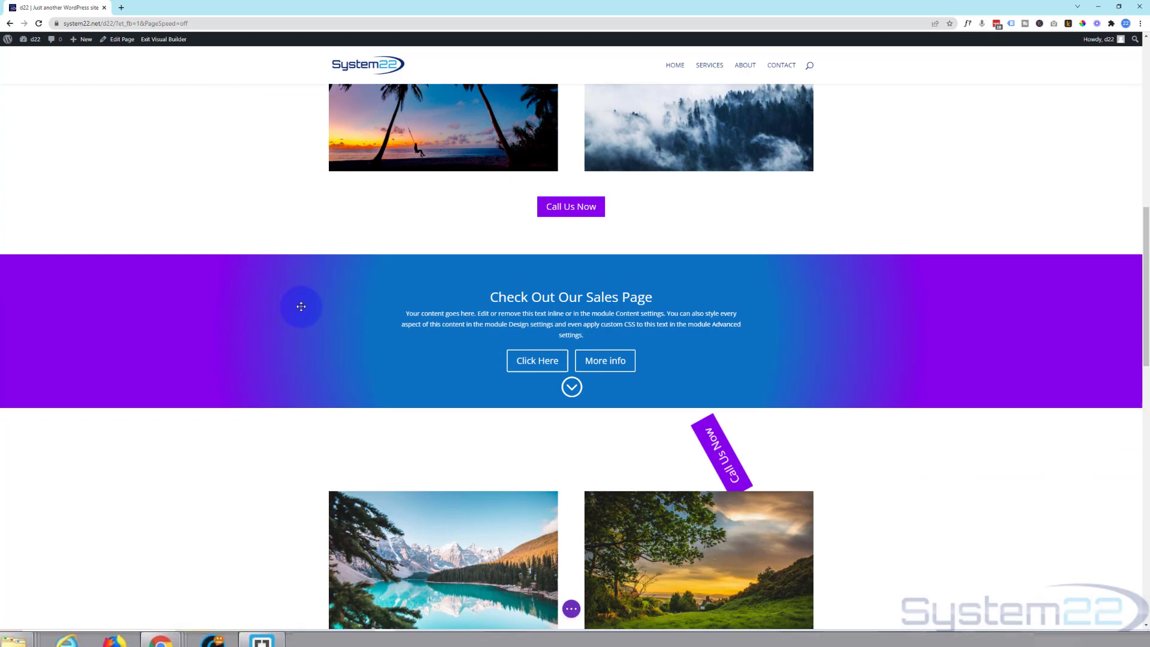
{"action": "scroll", "coordinate": [301, 306], "scroll_direction": "down", "scroll_amount": 1}
{"action": "mouse_move", "coordinate": [22, 174]}
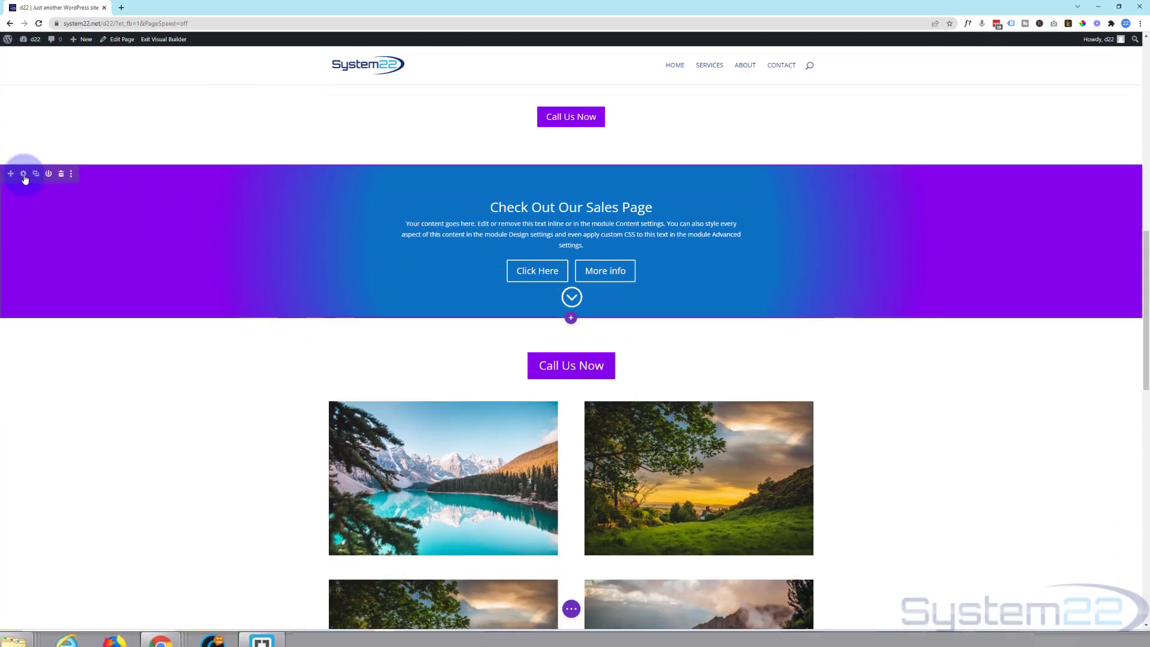
{"action": "left_click", "coordinate": [61, 175]}
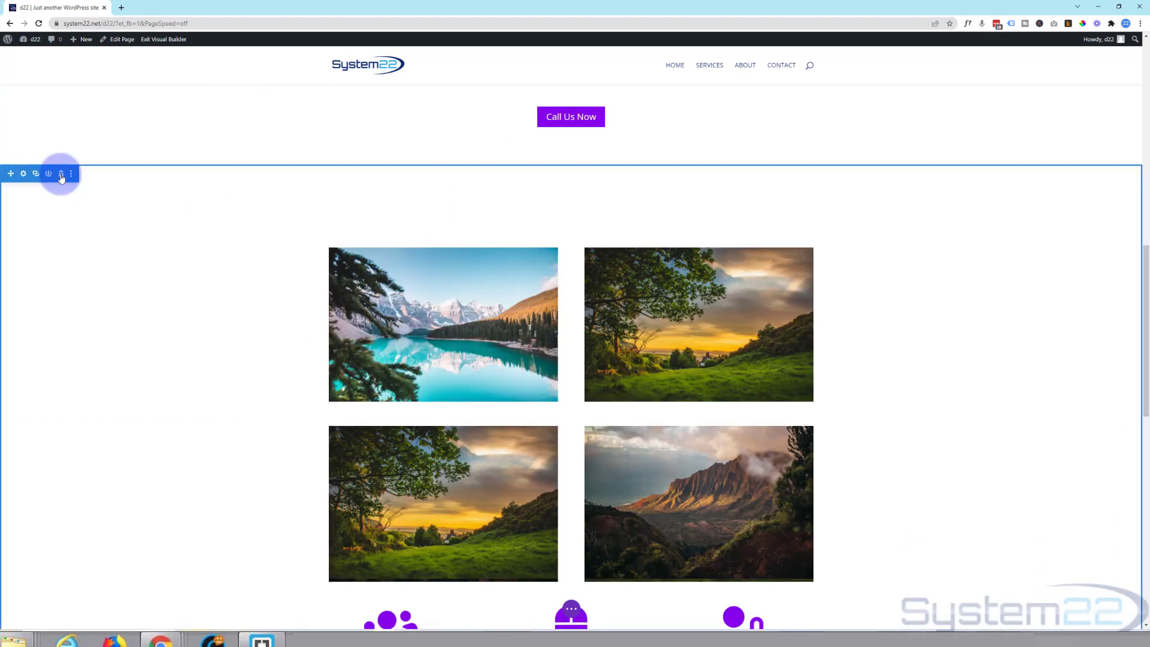
Step: Add a fullwidth section below Call Us Now containing a Fullwidth Header module
{"action": "mouse_move", "coordinate": [570, 166]}
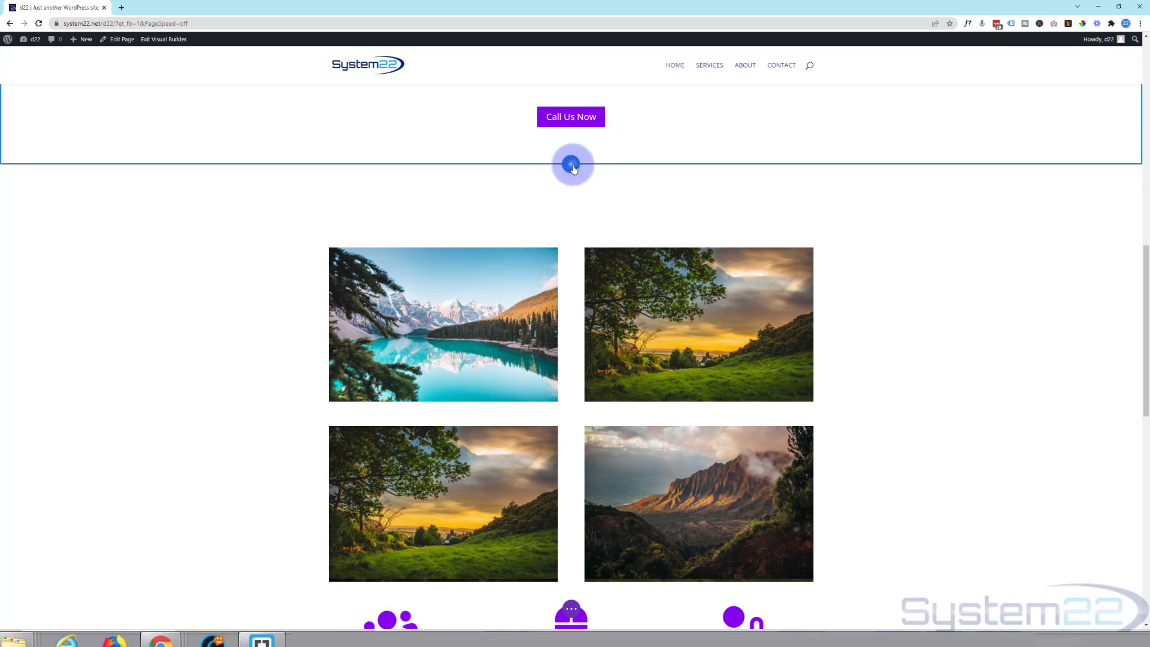
{"action": "left_click", "coordinate": [572, 165]}
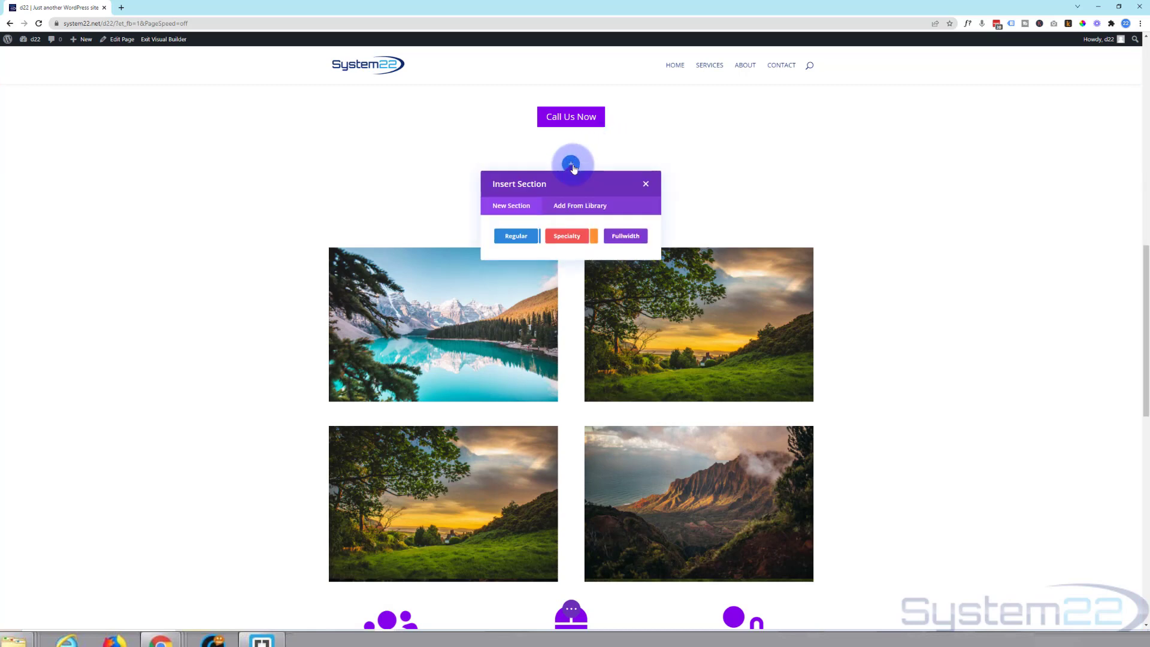
{"action": "left_click", "coordinate": [633, 242]}
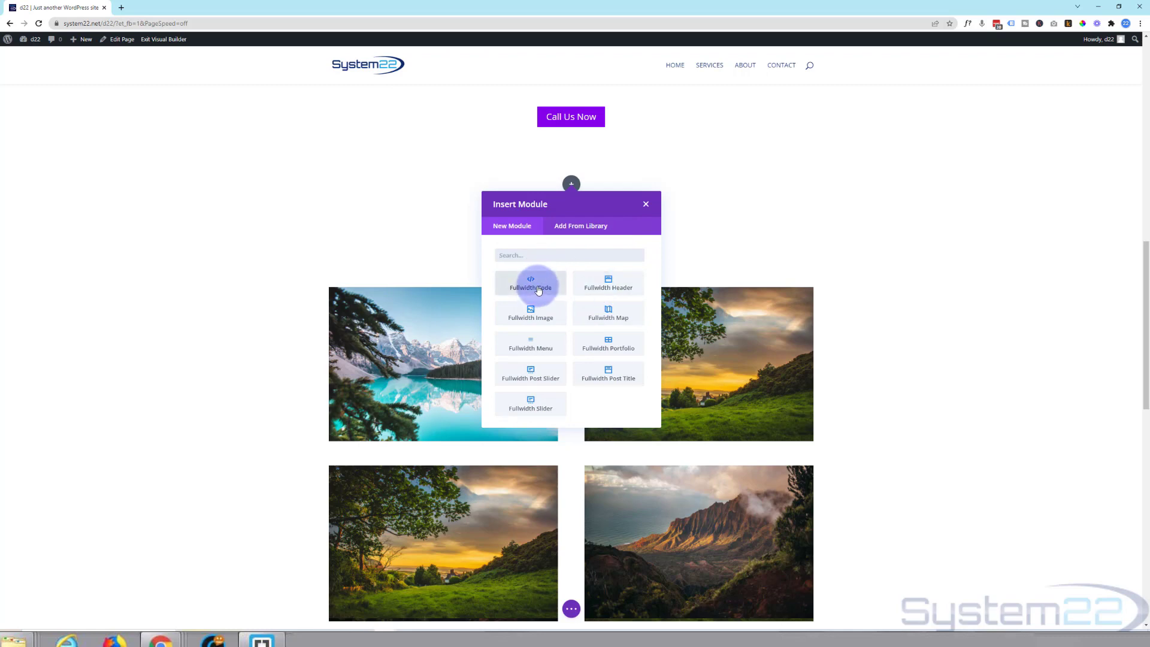
{"action": "left_click", "coordinate": [592, 292]}
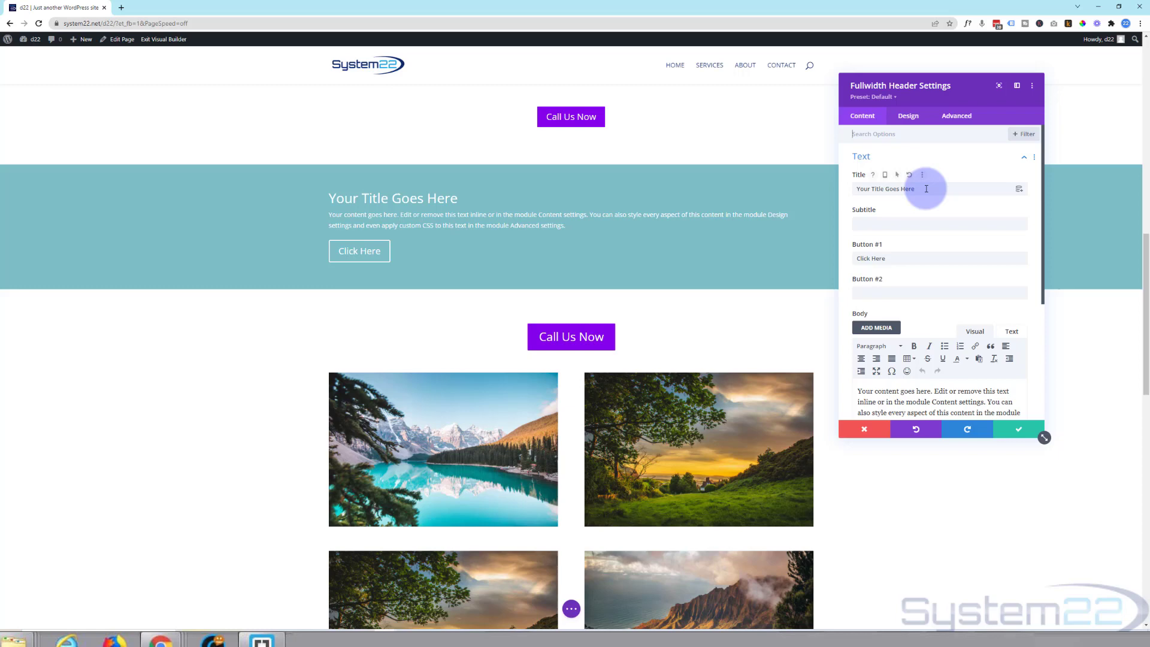
Step: Replace the selected placeholder text with 'Subti' for the subtitle, then scroll to the button fields
{"action": "left_click_drag", "start_coordinate": [928, 189], "coordinate": [851, 191]}
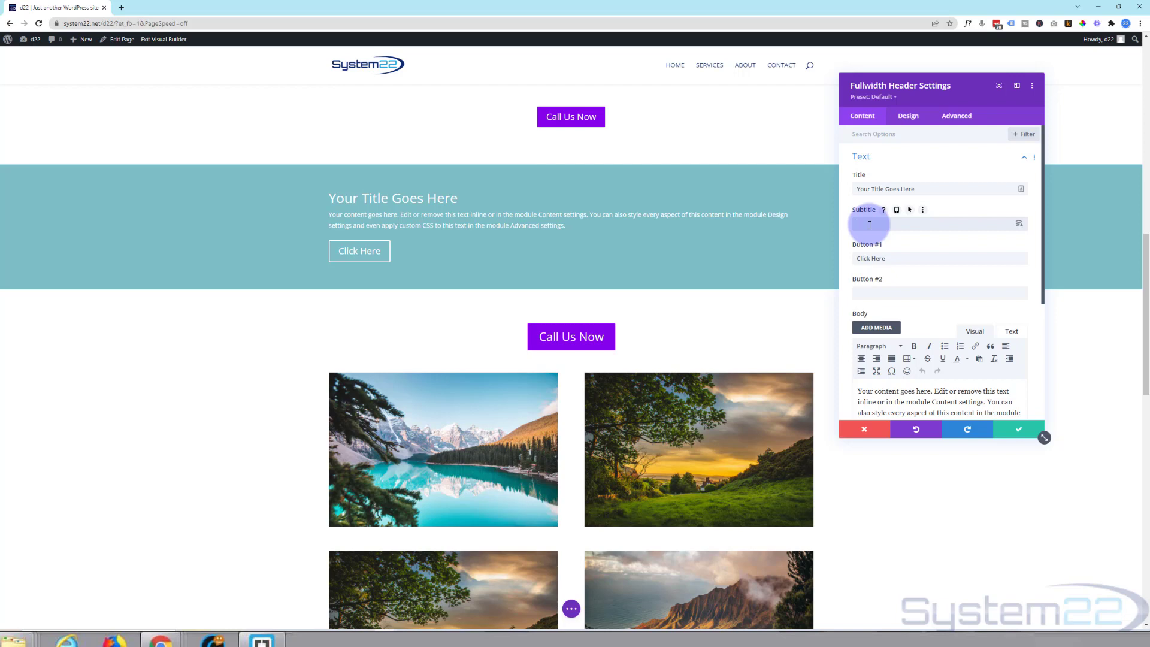
{"action": "type", "text": "Subtitle"}
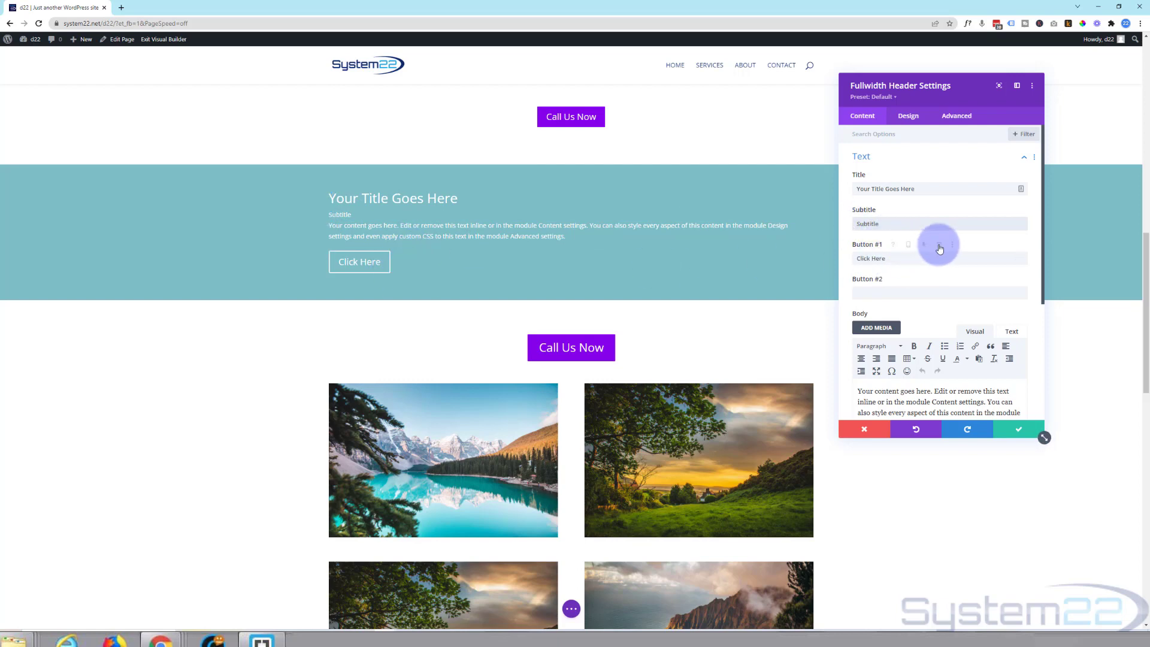
{"action": "scroll", "coordinate": [865, 219], "scroll_direction": "down", "scroll_amount": 3}
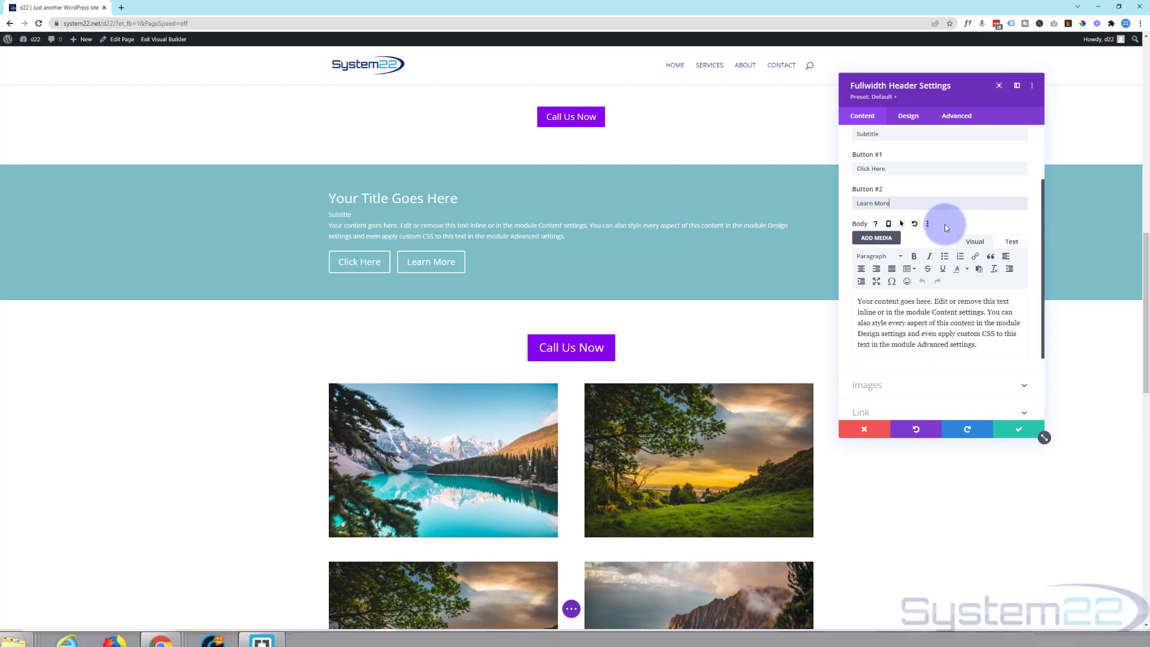
{"action": "scroll", "coordinate": [944, 225], "scroll_direction": "down", "scroll_amount": 3}
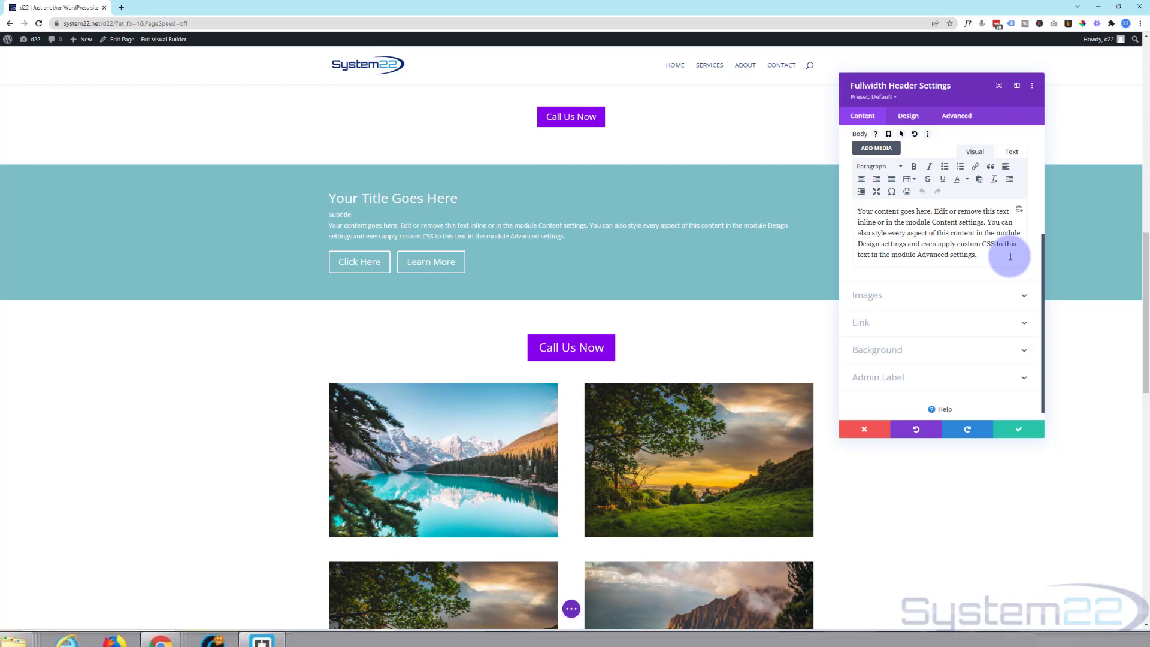
{"action": "scroll", "coordinate": [997, 232], "scroll_direction": "down", "scroll_amount": 1}
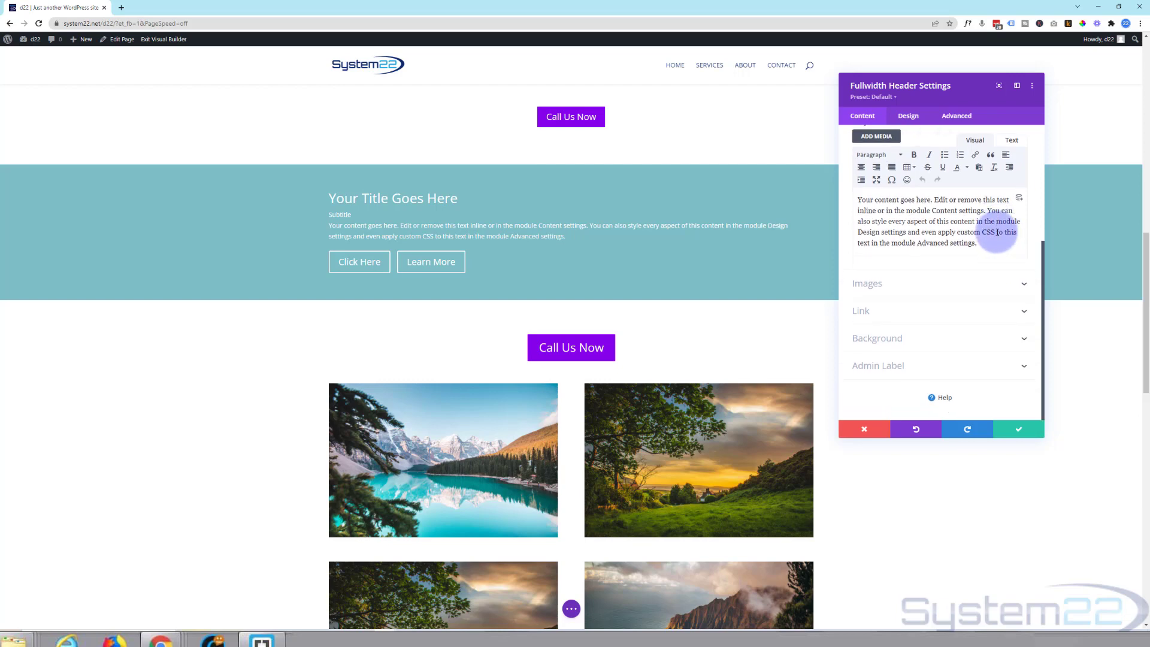
{"action": "left_click", "coordinate": [926, 290]}
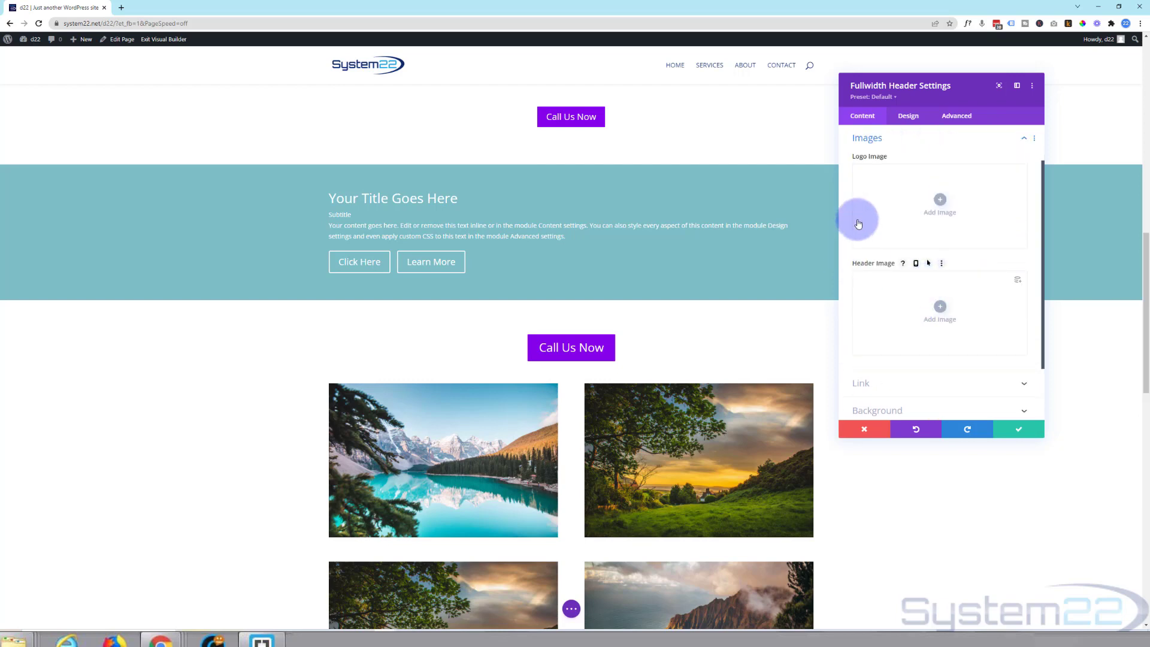
{"action": "left_click", "coordinate": [939, 202]}
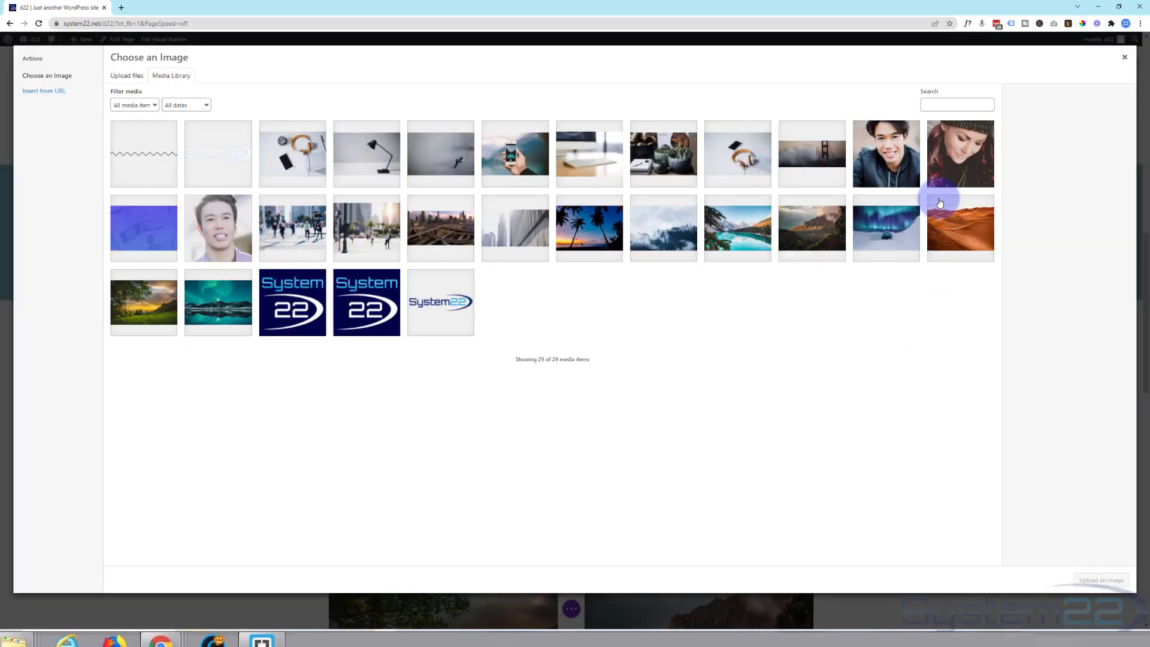
{"action": "left_click", "coordinate": [459, 302]}
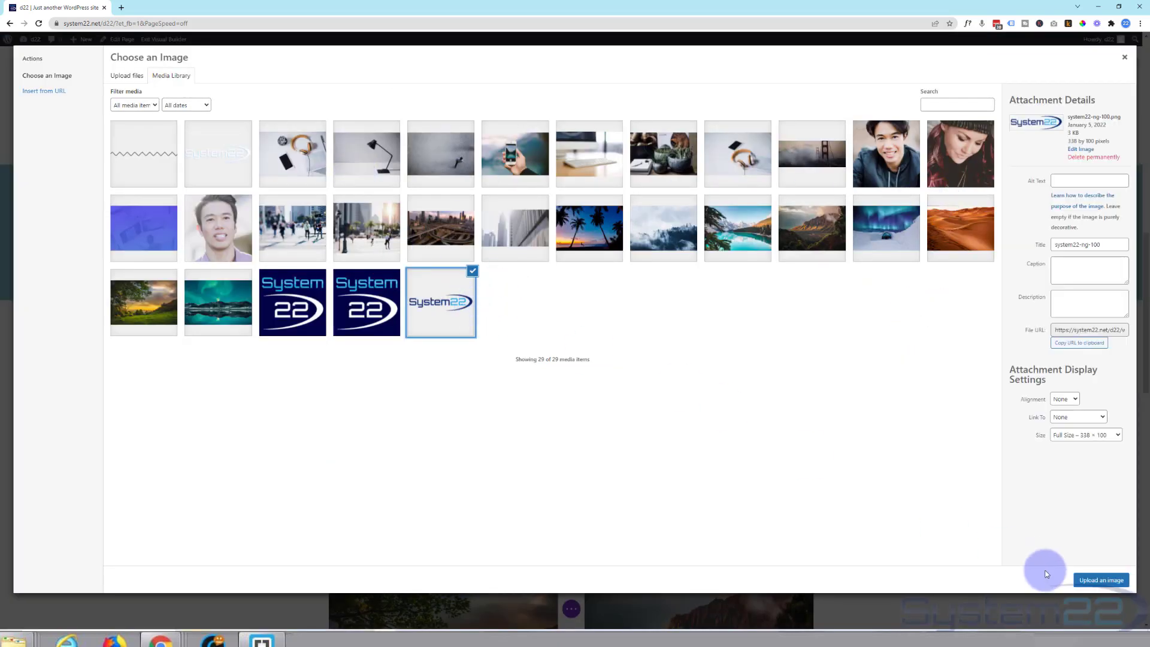
{"action": "left_click", "coordinate": [1091, 583]}
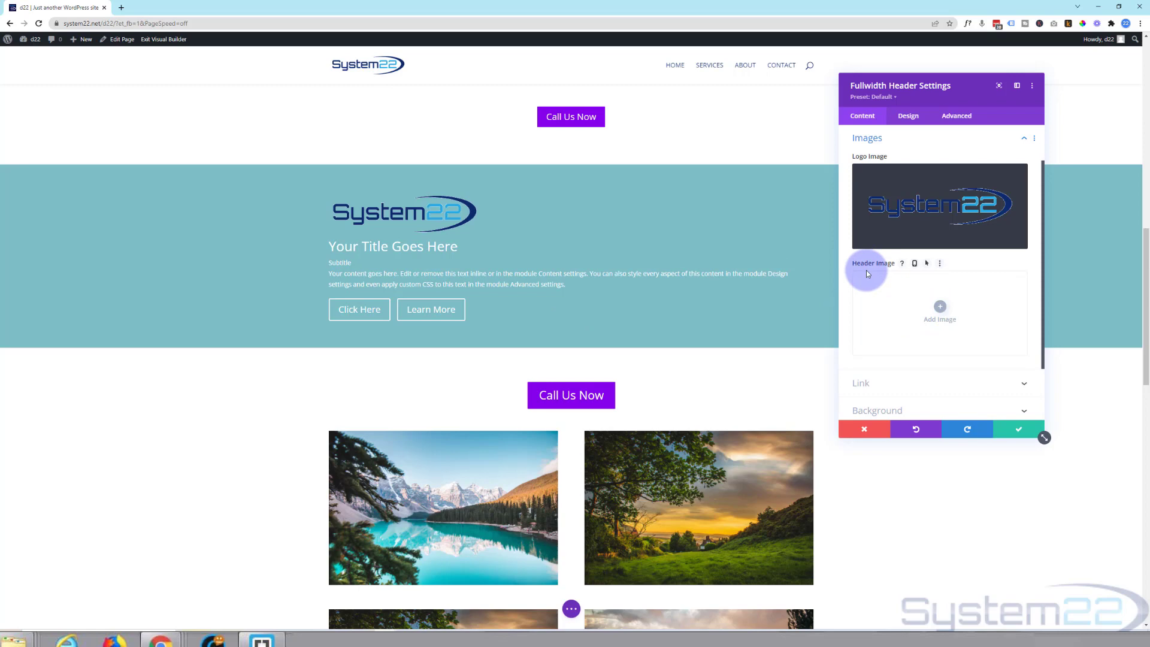
{"action": "left_click", "coordinate": [940, 308]}
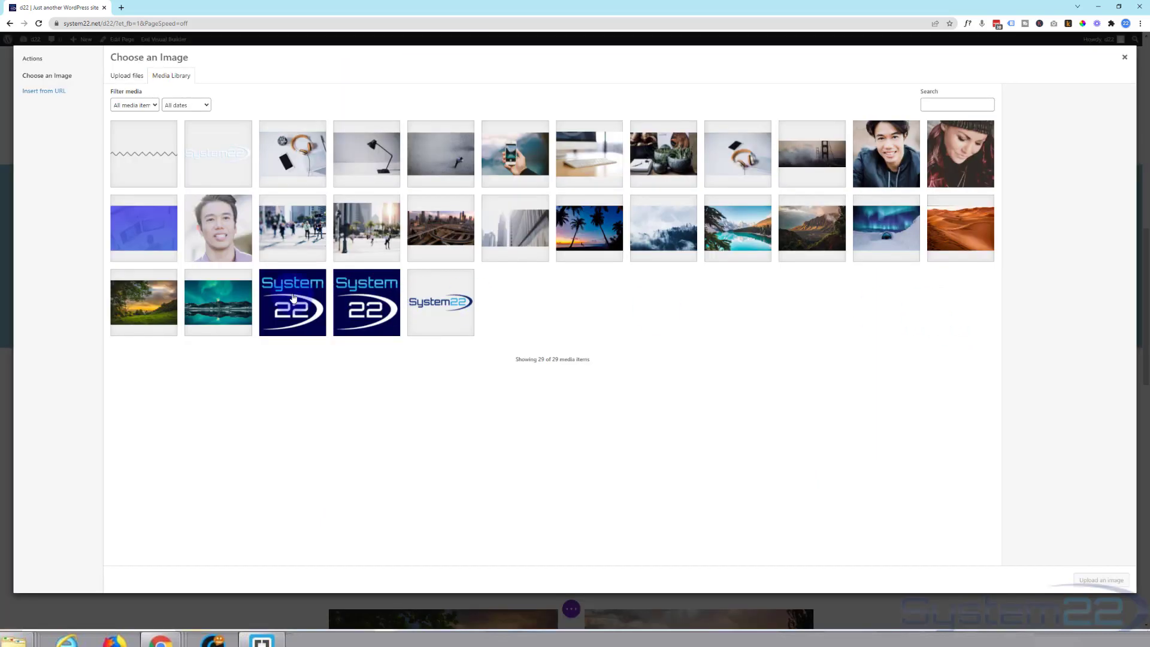
{"action": "left_click", "coordinate": [222, 318]}
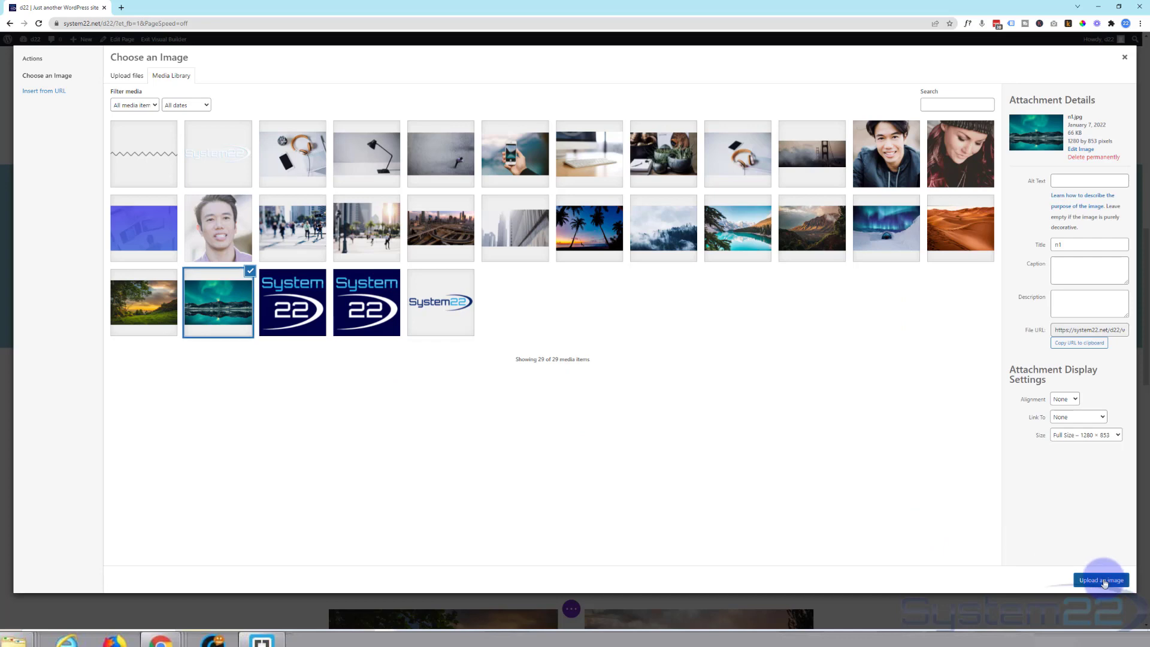
{"action": "left_click", "coordinate": [1104, 582]}
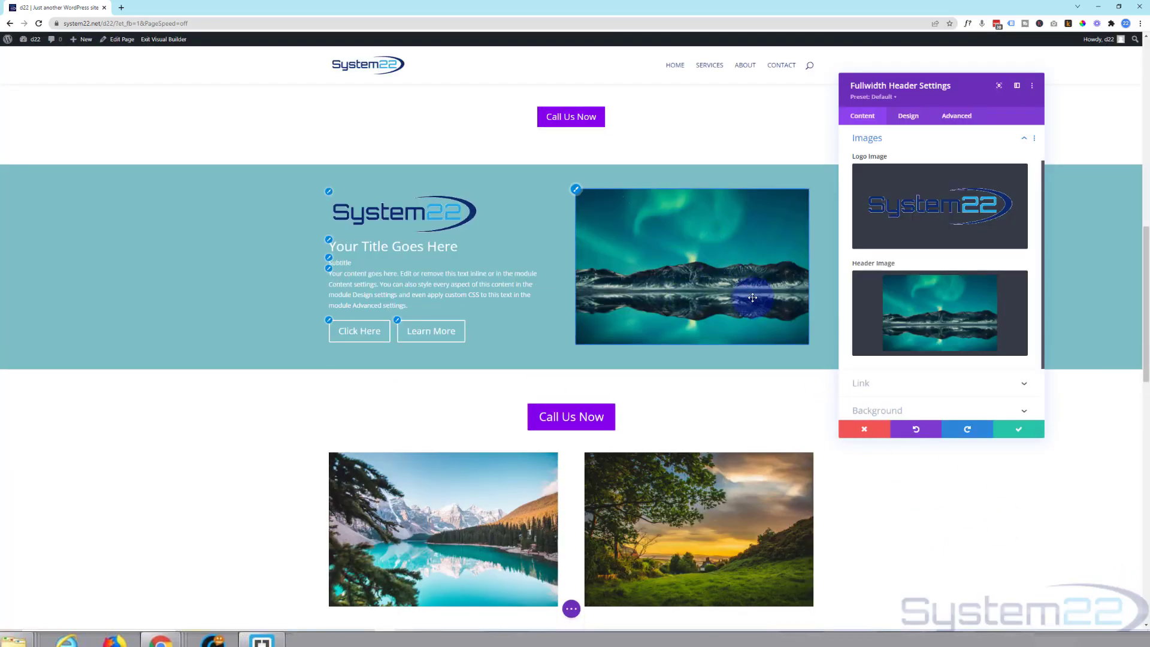
{"action": "left_click", "coordinate": [1002, 286]}
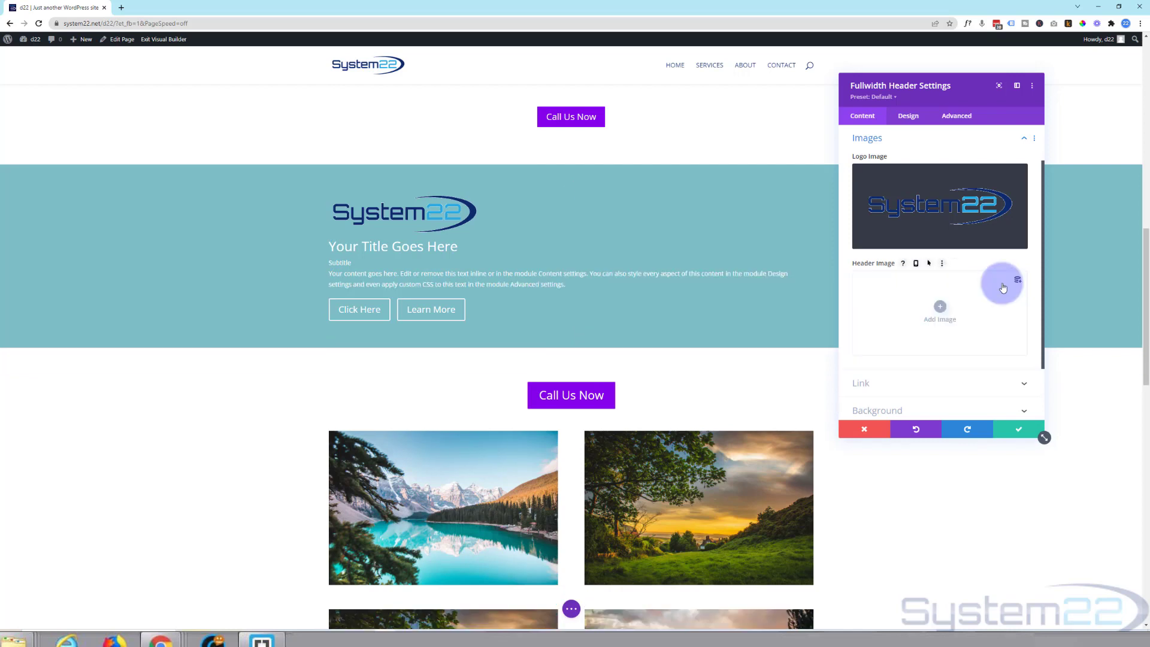
{"action": "left_click", "coordinate": [1002, 178]}
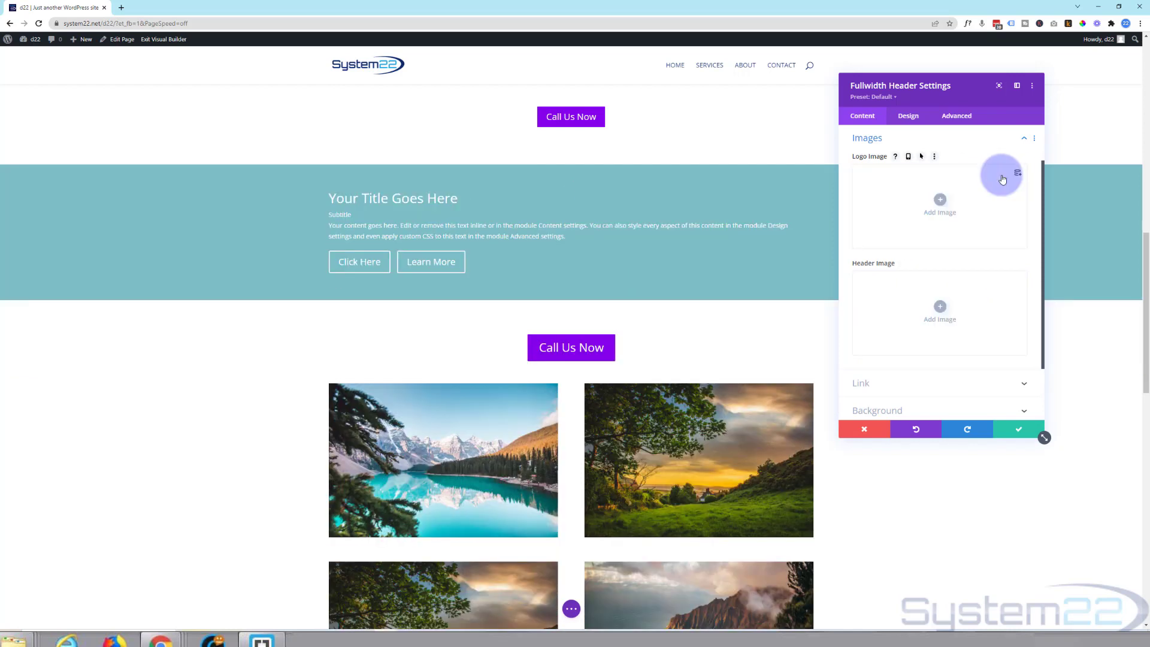
{"action": "scroll", "coordinate": [966, 242], "scroll_direction": "down", "scroll_amount": 3}
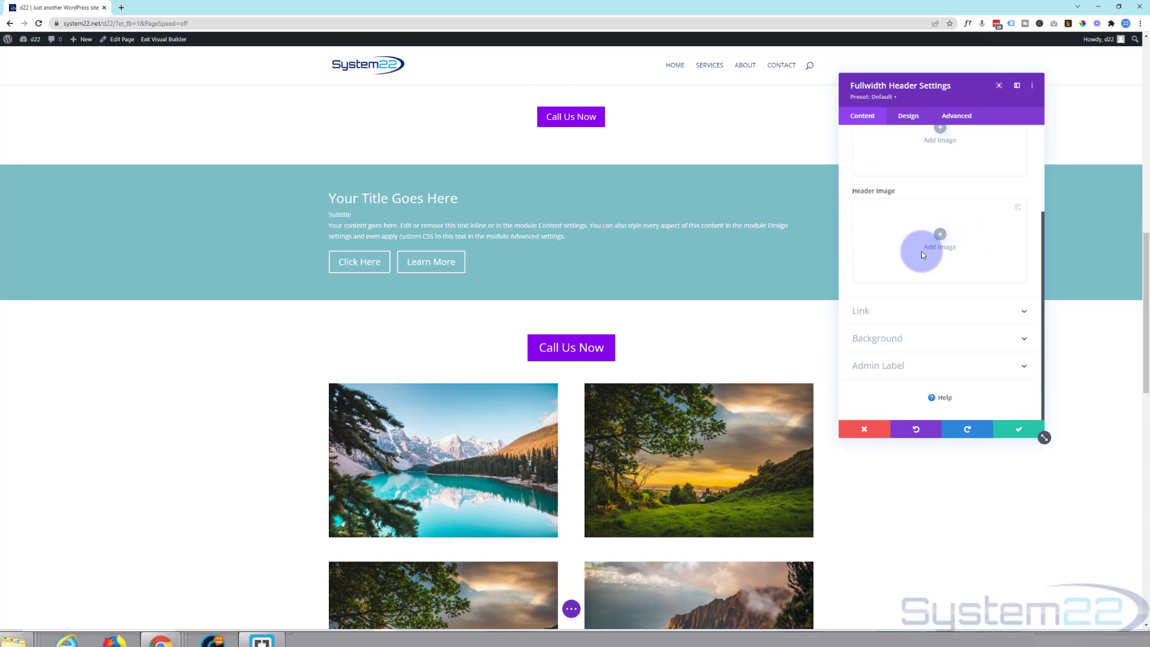
Step: Set the Button #2 and Module Link URLs to '#', opening in the same window
{"action": "left_click", "coordinate": [911, 314]}
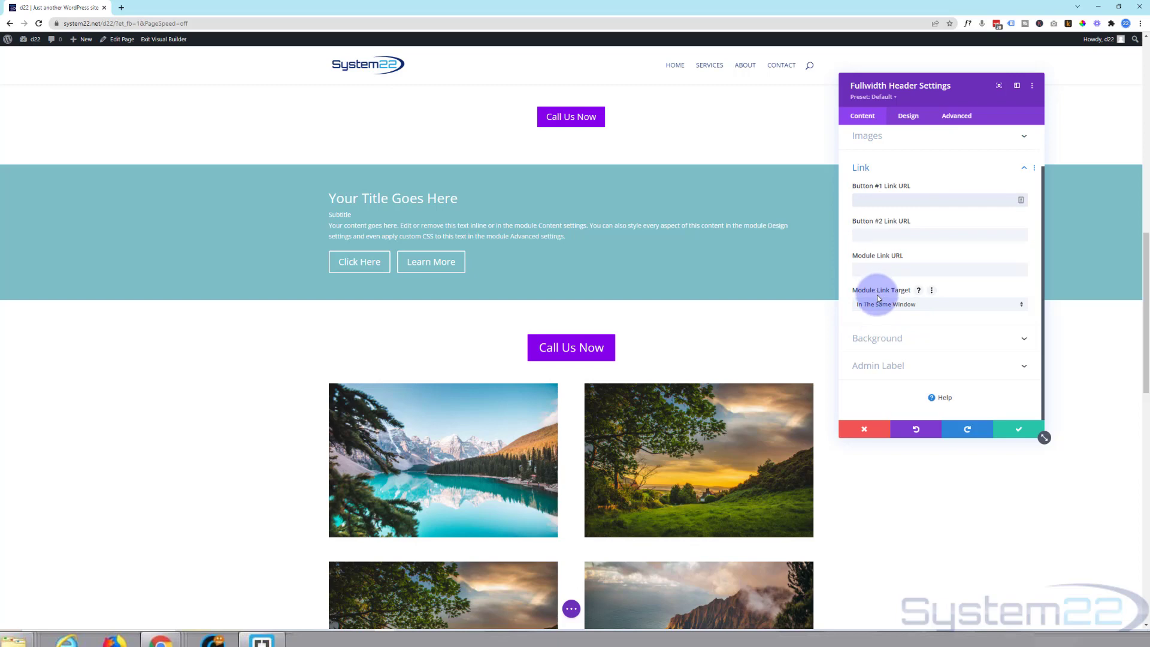
{"action": "left_click", "coordinate": [864, 234]}
{"action": "type", "text": "#"}
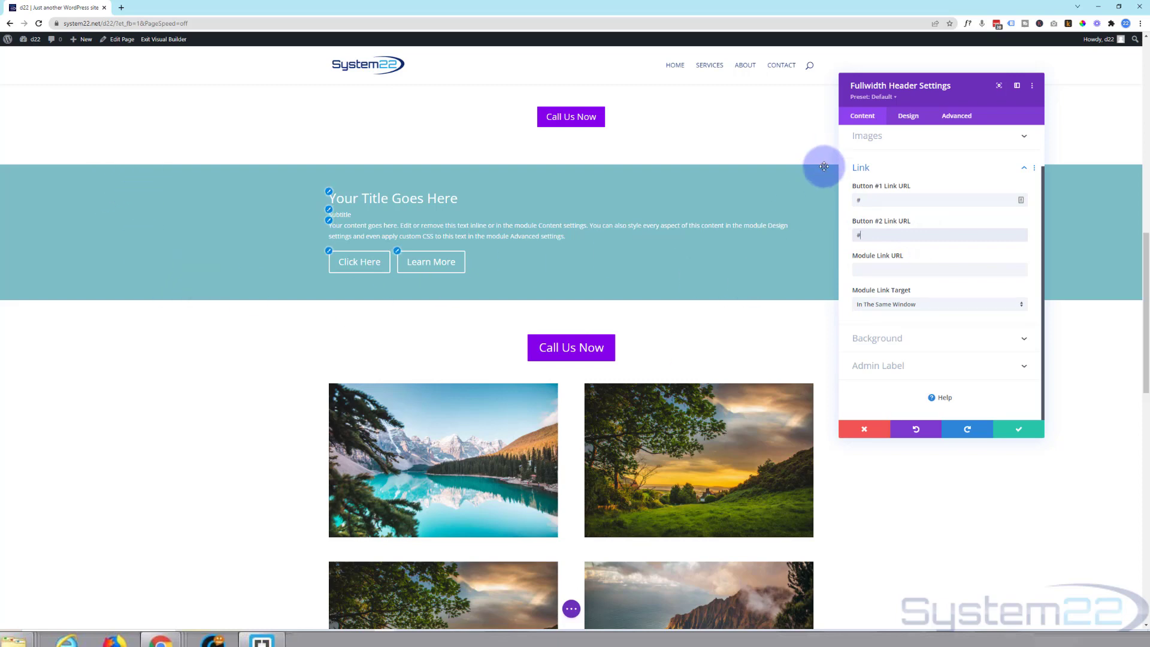
{"action": "left_click", "coordinate": [857, 270]}
{"action": "type", "text": "#"}
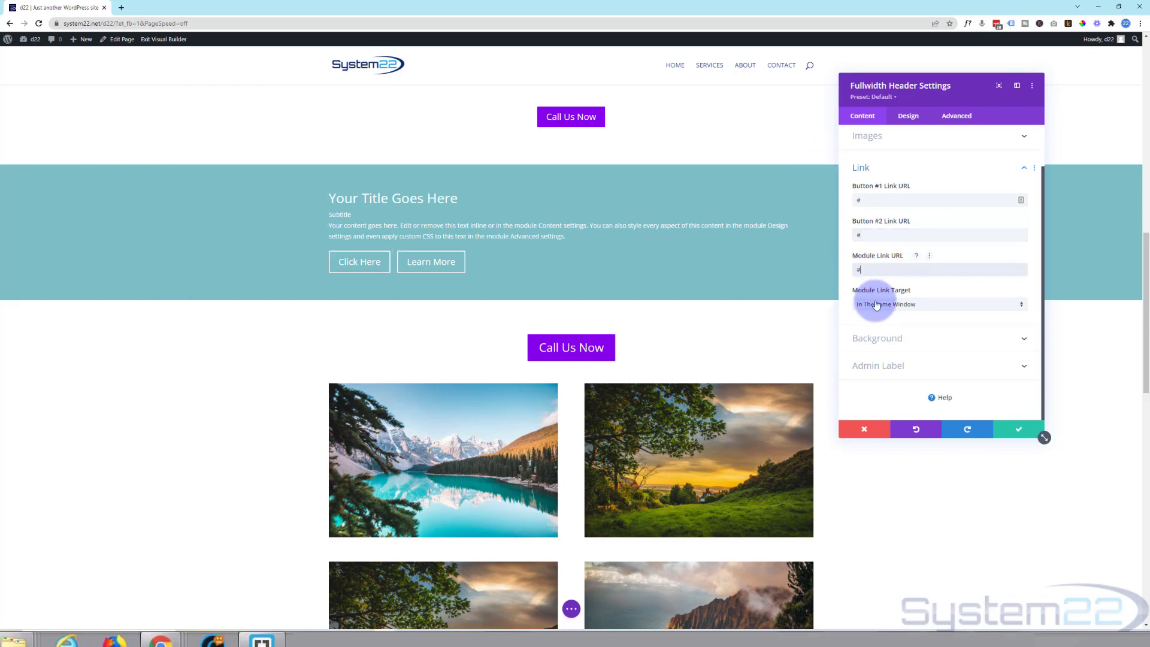
{"action": "left_click", "coordinate": [947, 309]}
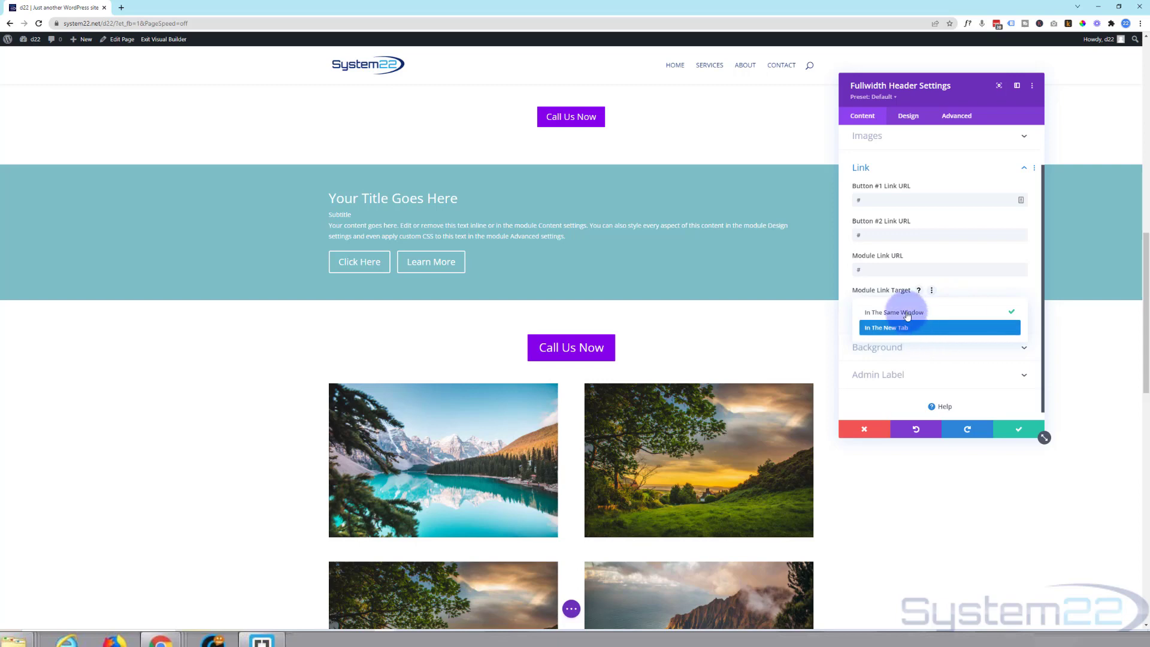
{"action": "left_click", "coordinate": [848, 291]}
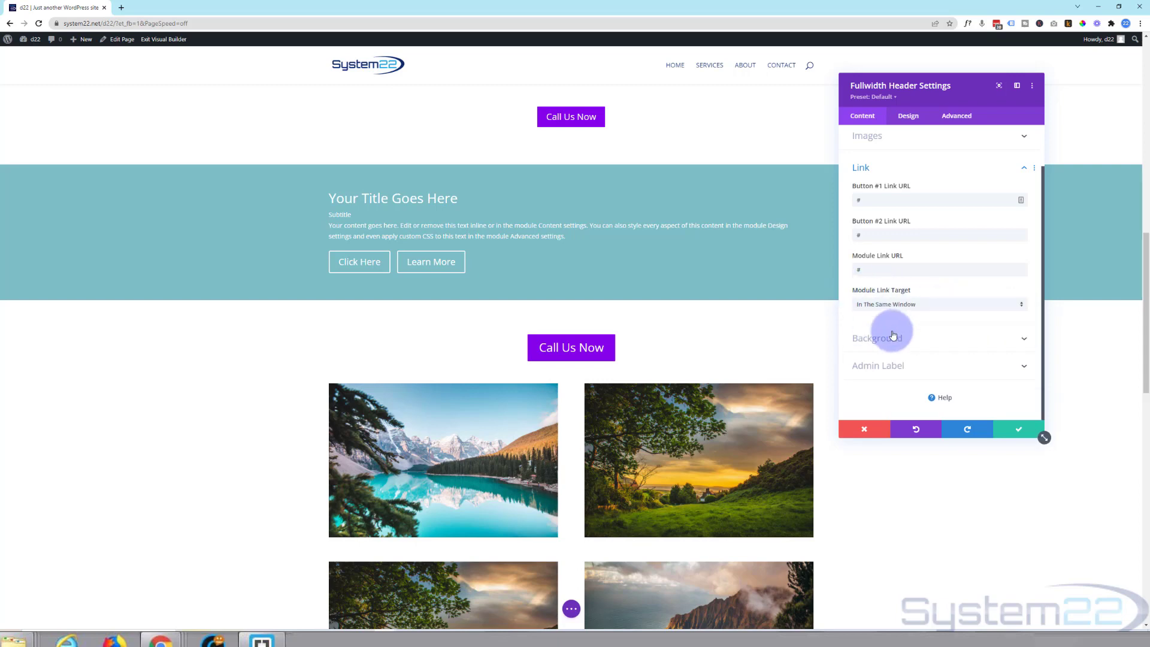
Step: Add a gradient background to the header with colours #0c71c3 and #8300e9
{"action": "left_click", "coordinate": [937, 339]}
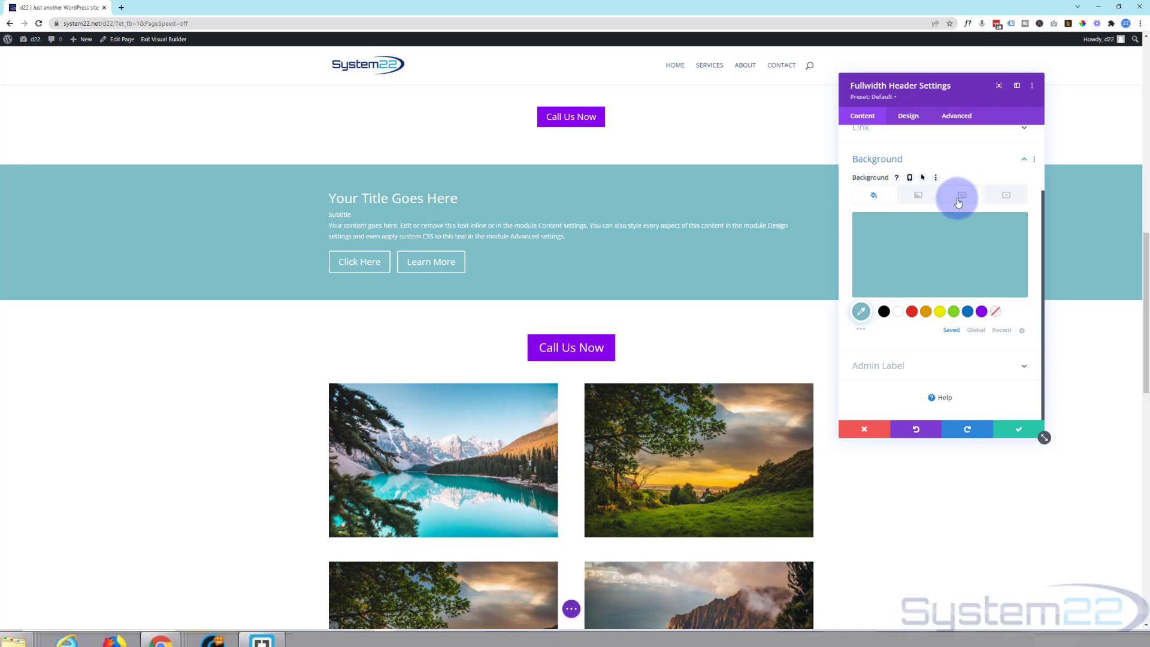
{"action": "left_click", "coordinate": [914, 198]}
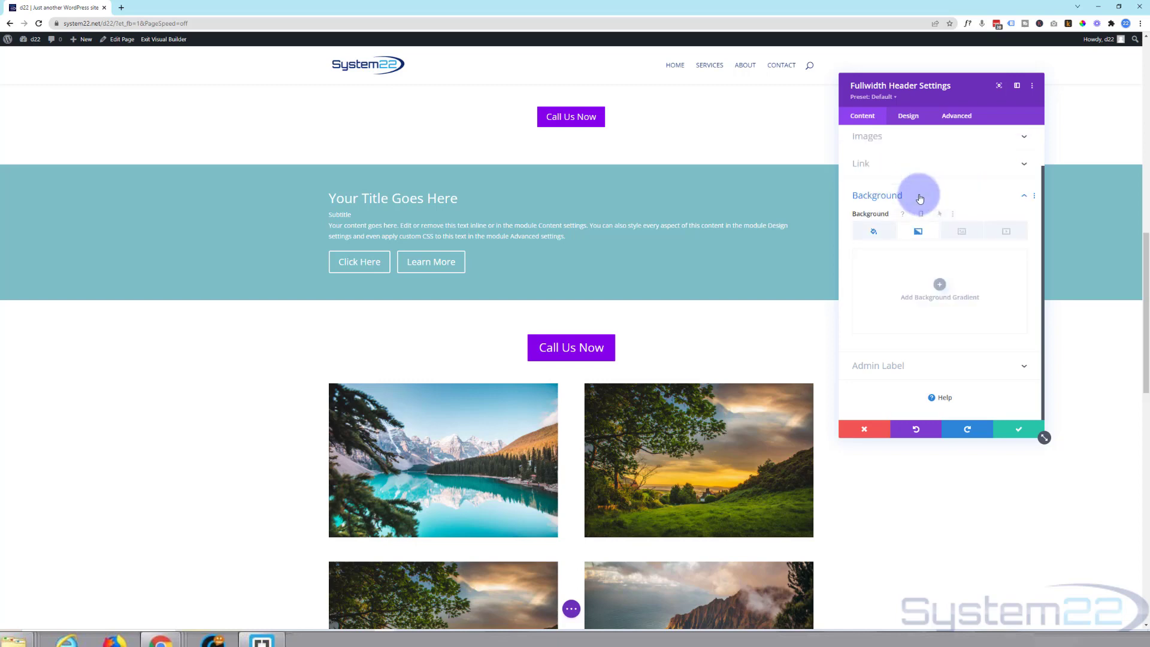
{"action": "left_click", "coordinate": [939, 286]}
{"action": "scroll", "coordinate": [932, 280], "scroll_direction": "down", "scroll_amount": 3}
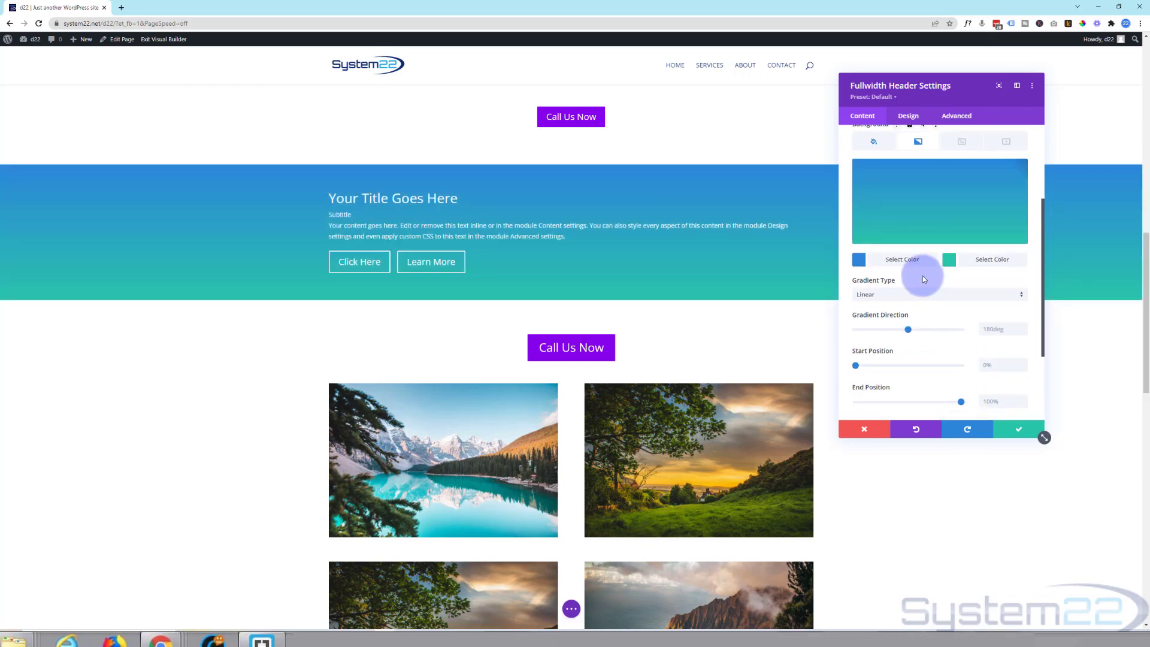
{"action": "left_click", "coordinate": [912, 266]}
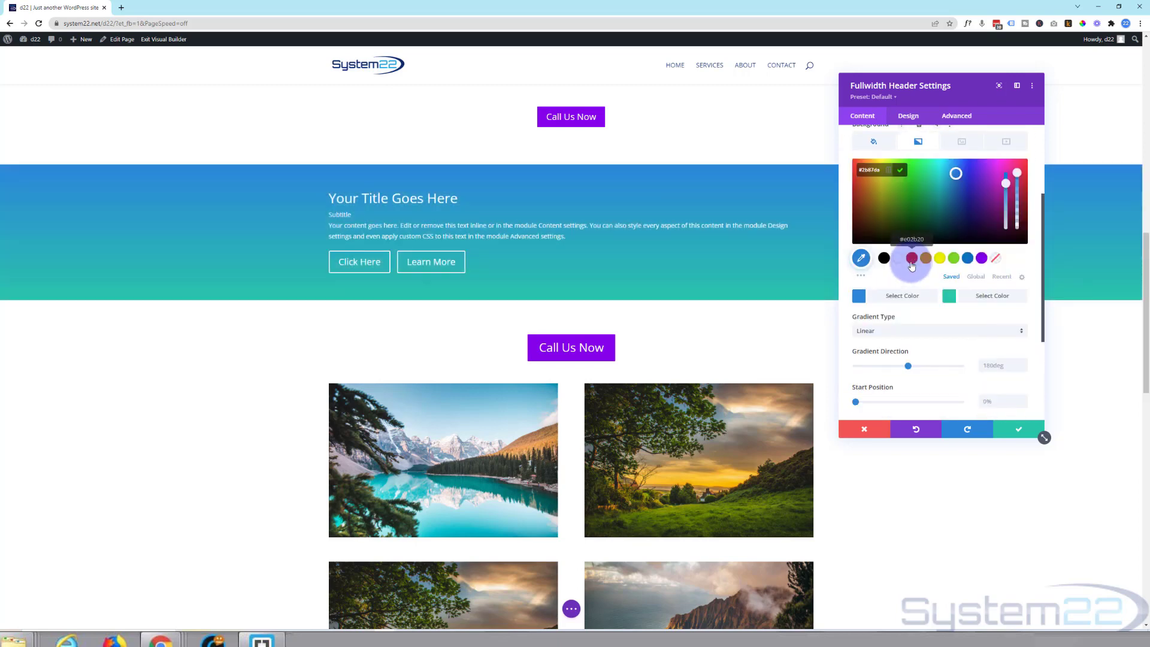
{"action": "left_click", "coordinate": [965, 260]}
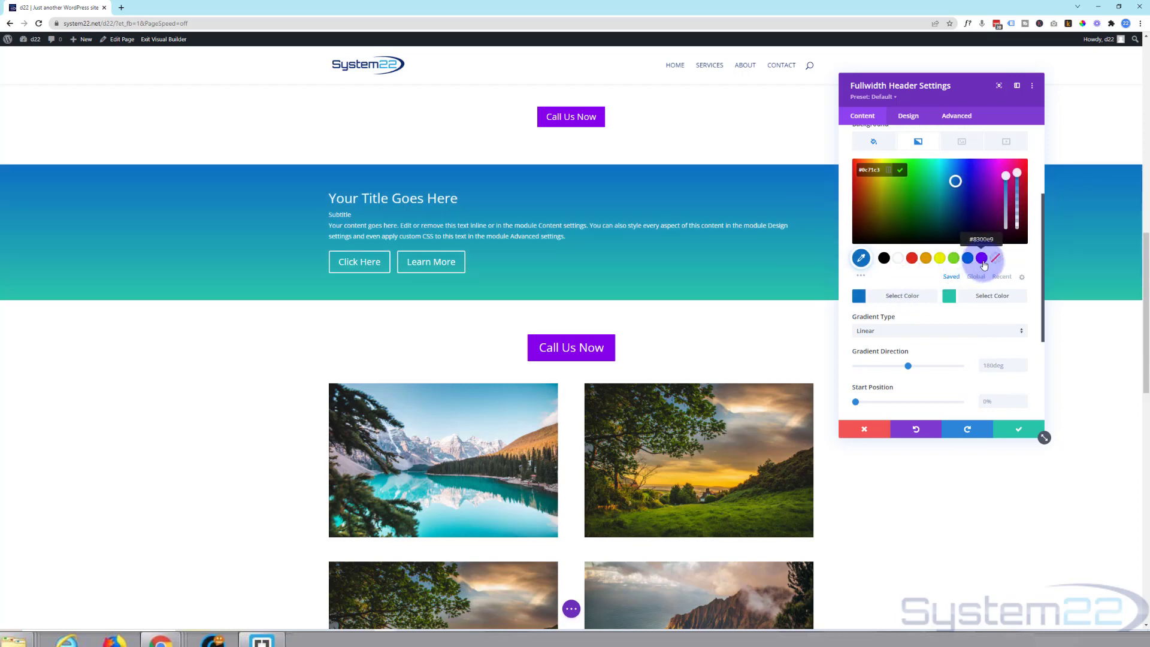
{"action": "left_click", "coordinate": [976, 298]}
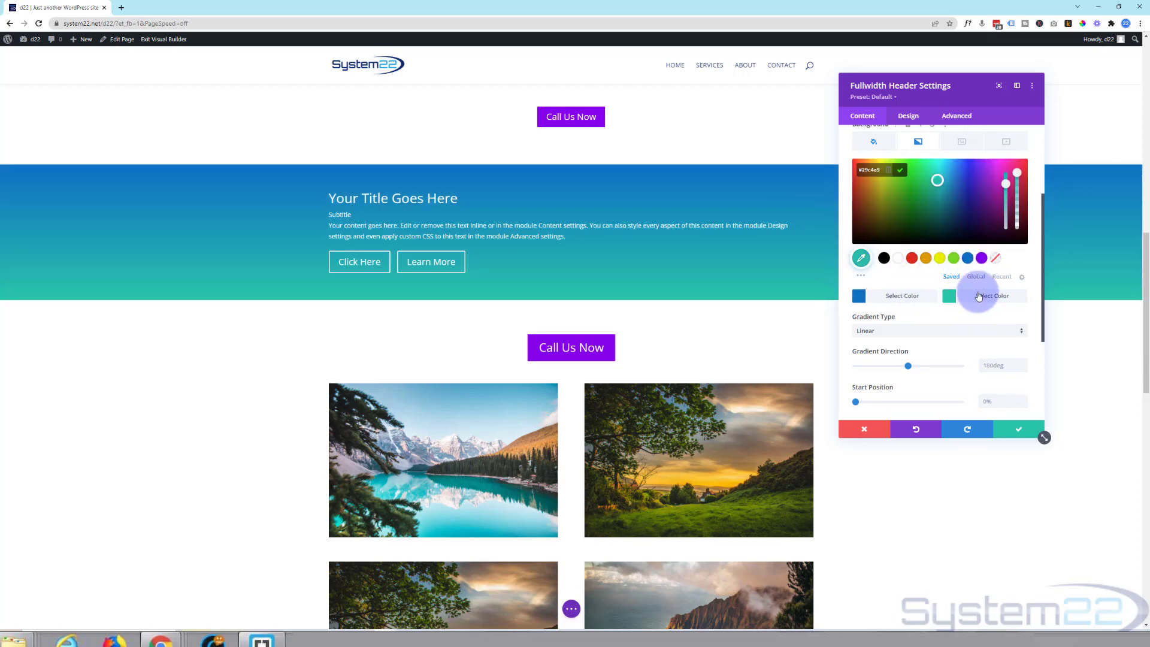
{"action": "left_click", "coordinate": [983, 259]}
Step: Make the gradient radial, with start position 0% and end position 100%
{"action": "scroll", "coordinate": [941, 317], "scroll_direction": "down", "scroll_amount": 3}
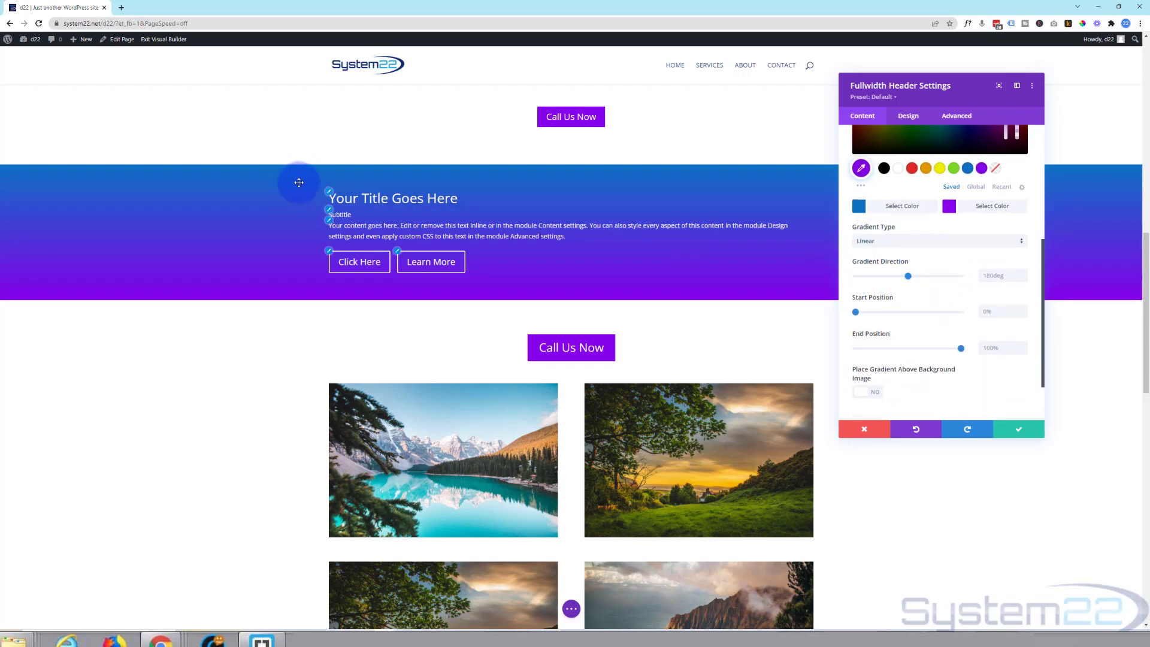
{"action": "left_click", "coordinate": [915, 248]}
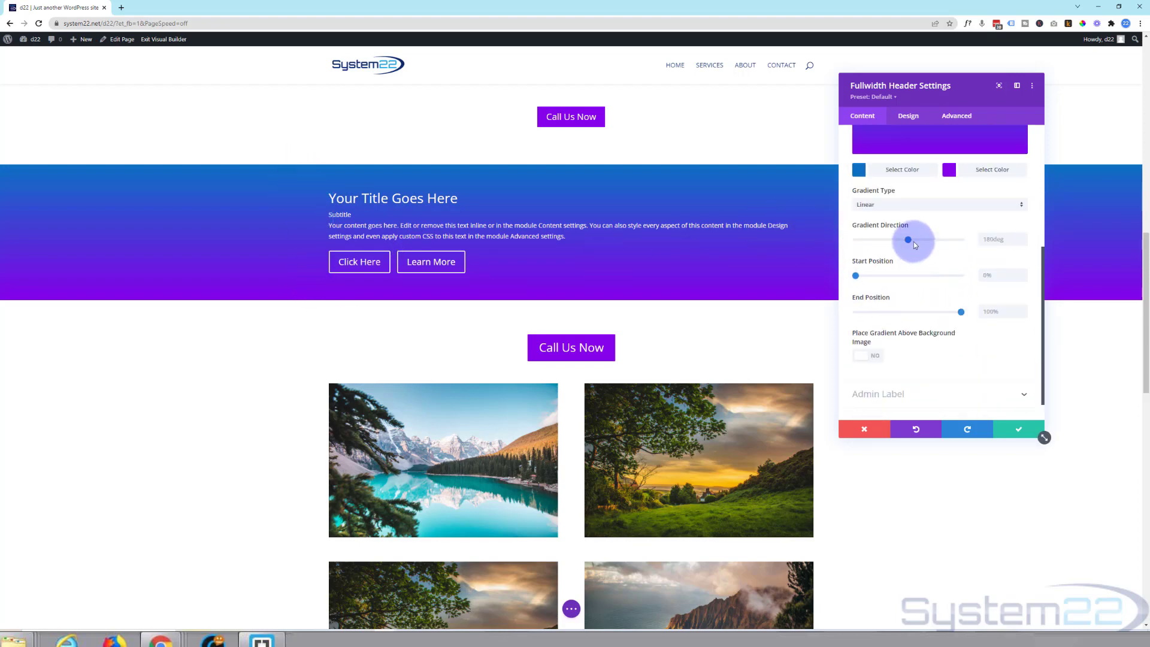
{"action": "left_click", "coordinate": [889, 205]}
{"action": "left_click", "coordinate": [889, 226]}
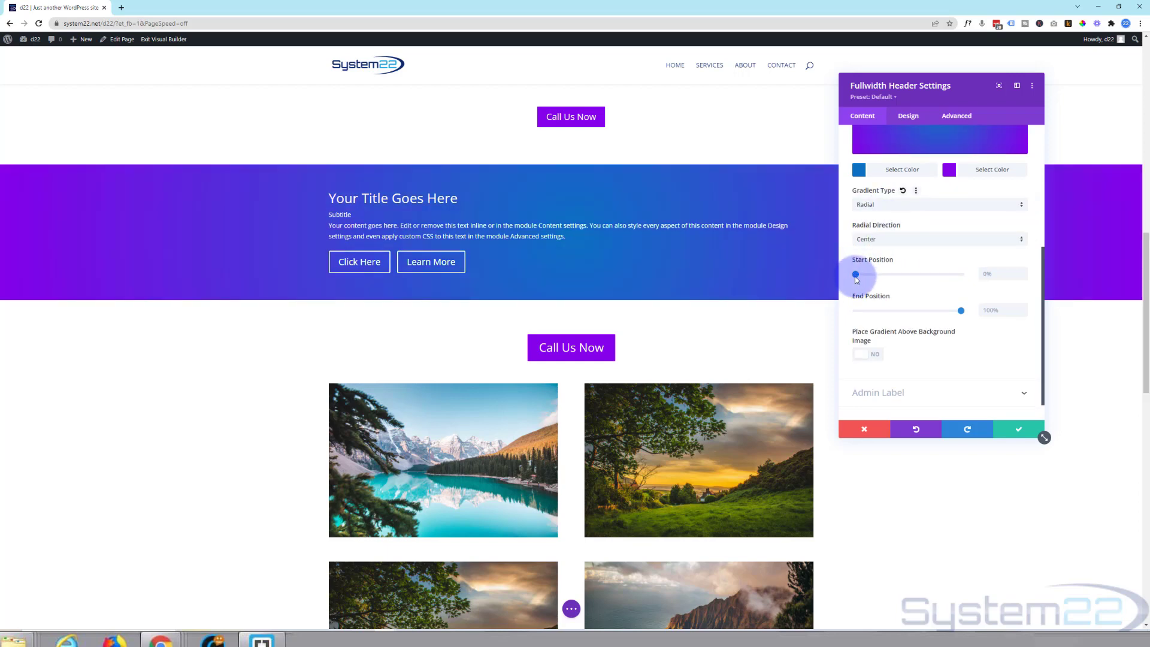
{"action": "left_click_drag", "start_coordinate": [855, 277], "coordinate": [909, 276]}
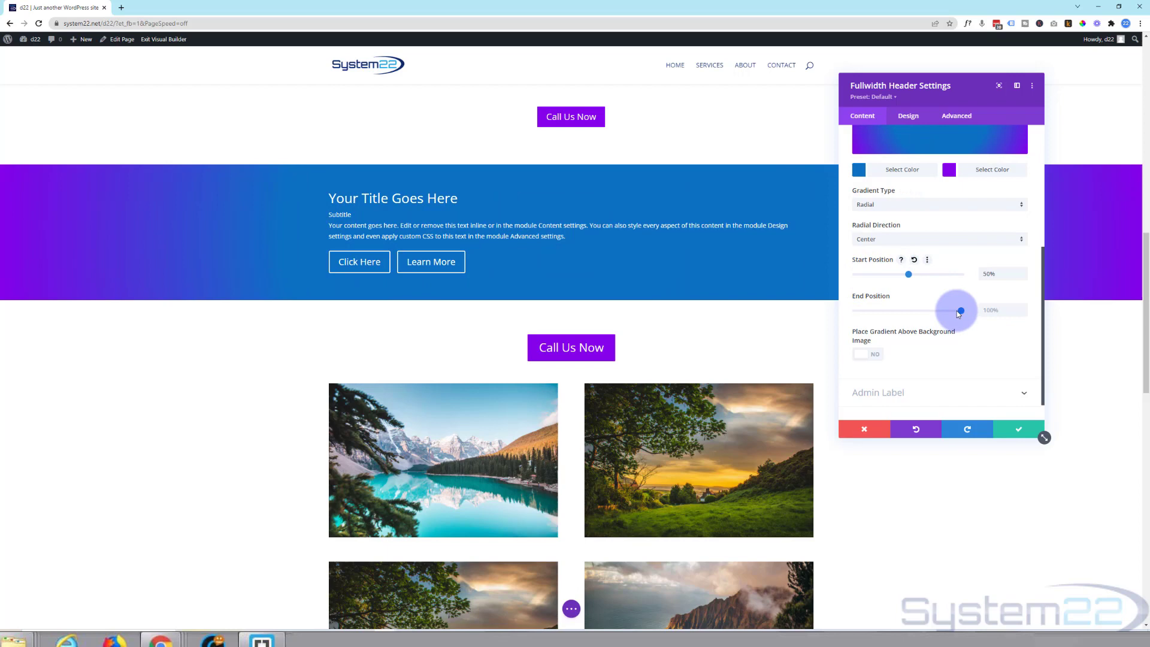
{"action": "left_click_drag", "start_coordinate": [961, 311], "coordinate": [907, 312]}
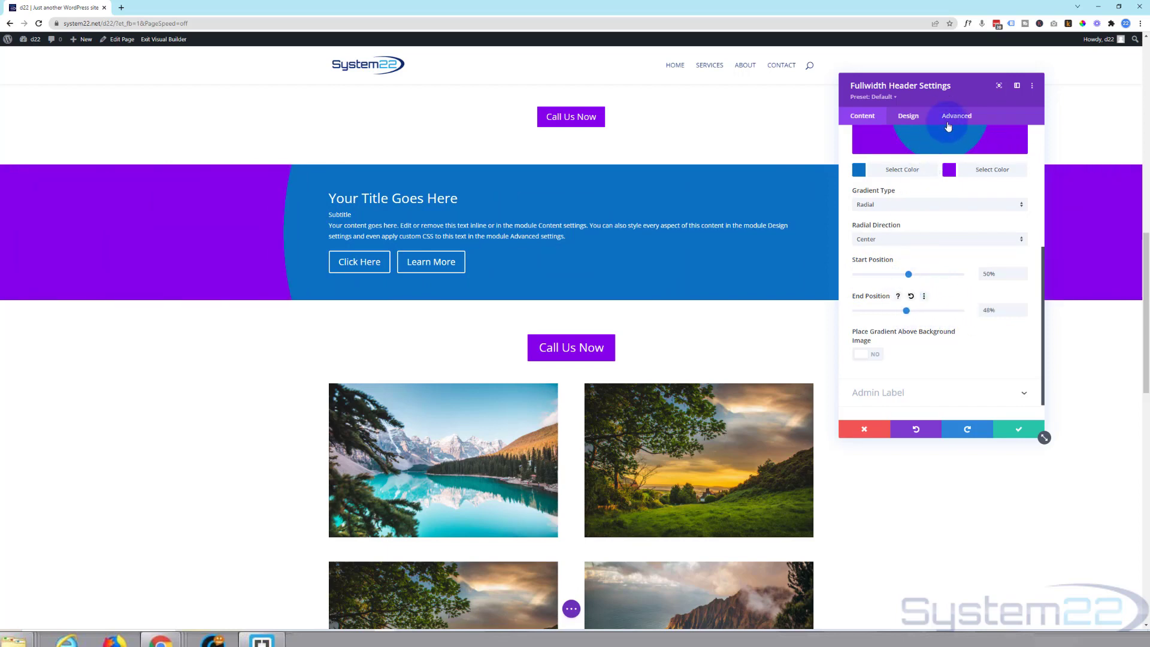
{"action": "left_click_drag", "start_coordinate": [969, 92], "coordinate": [1020, 105]}
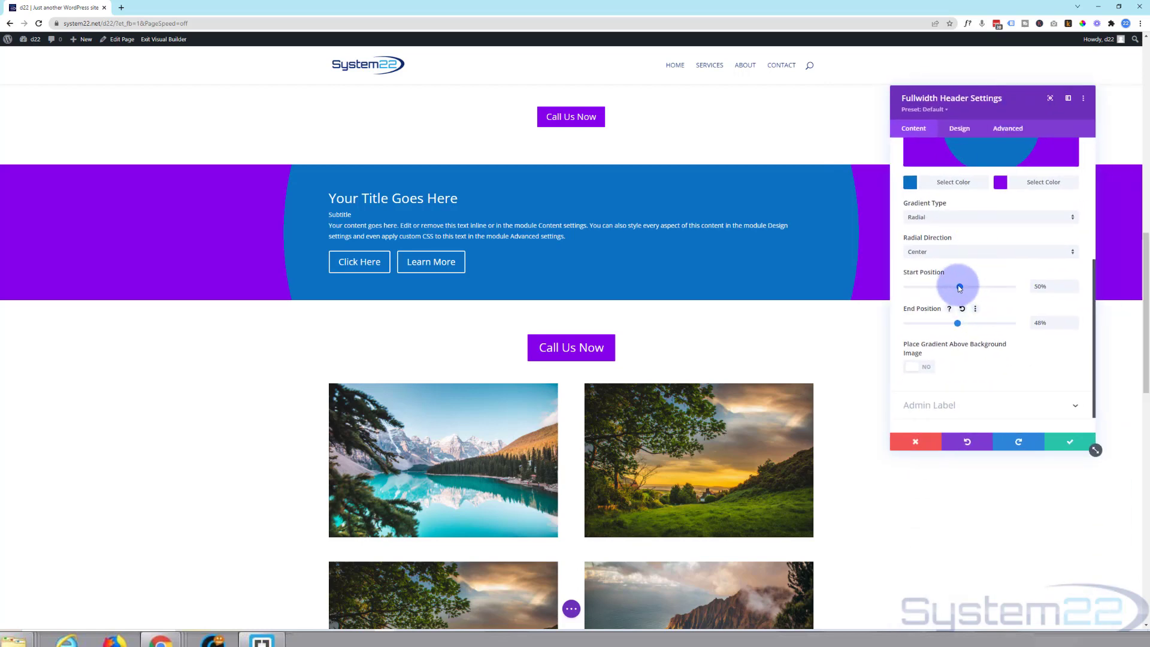
{"action": "left_click_drag", "start_coordinate": [960, 288], "coordinate": [901, 290]}
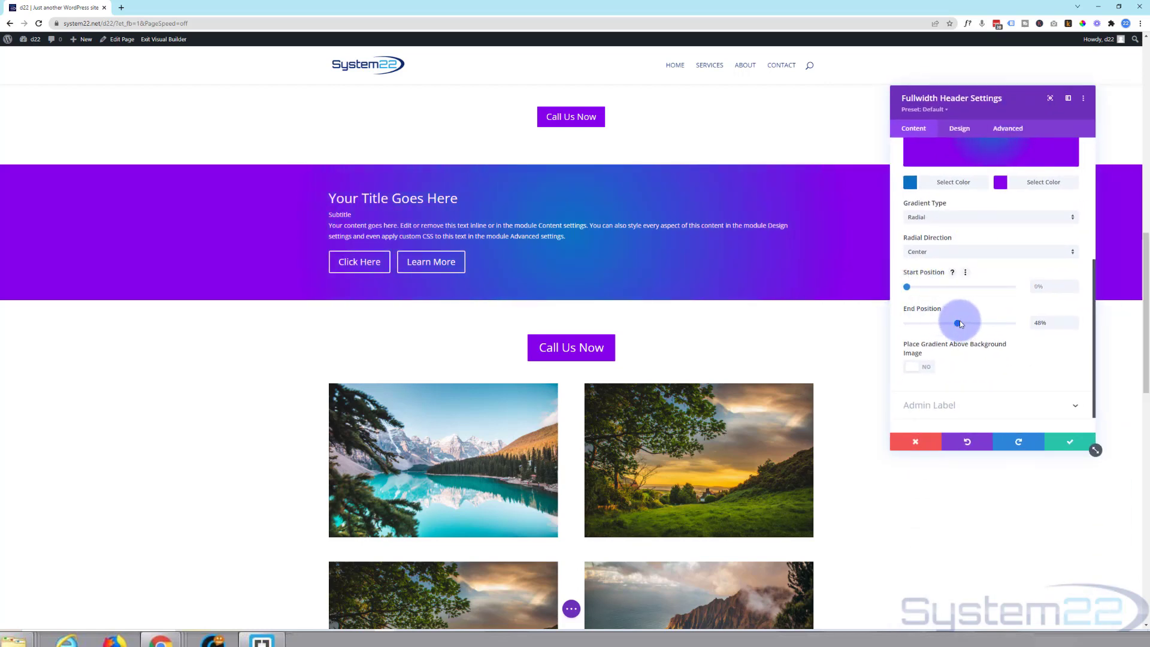
{"action": "left_click_drag", "start_coordinate": [958, 323], "coordinate": [1043, 324]}
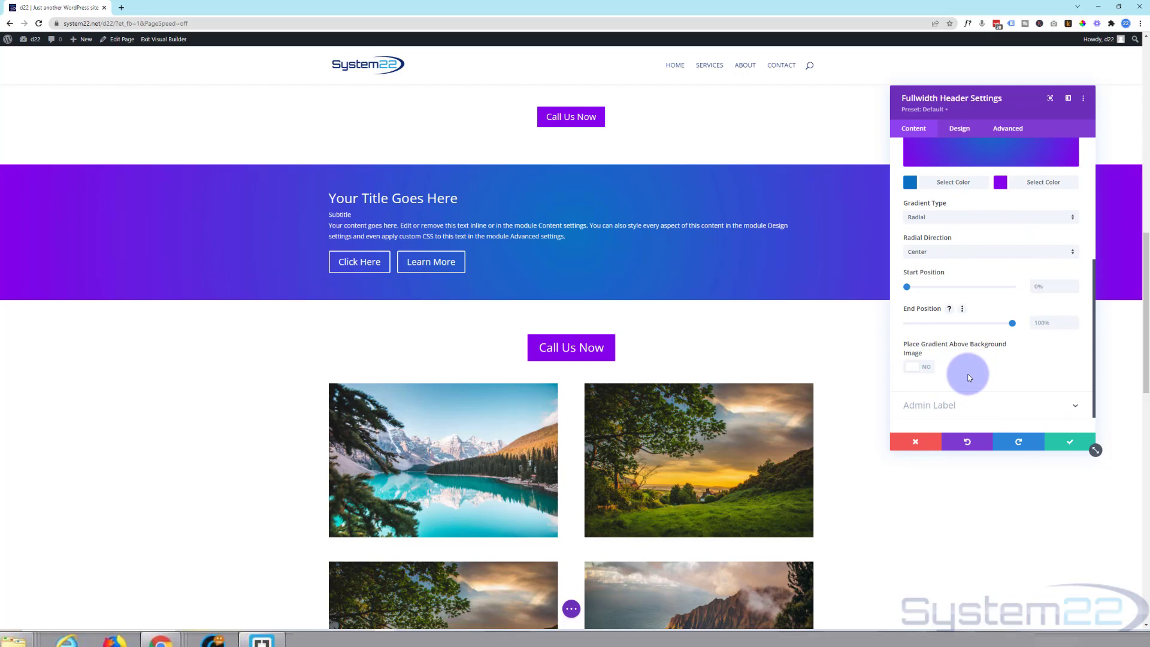
{"action": "scroll", "coordinate": [973, 369], "scroll_direction": "down", "scroll_amount": 1}
{"action": "scroll", "coordinate": [977, 369], "scroll_direction": "up", "scroll_amount": 5}
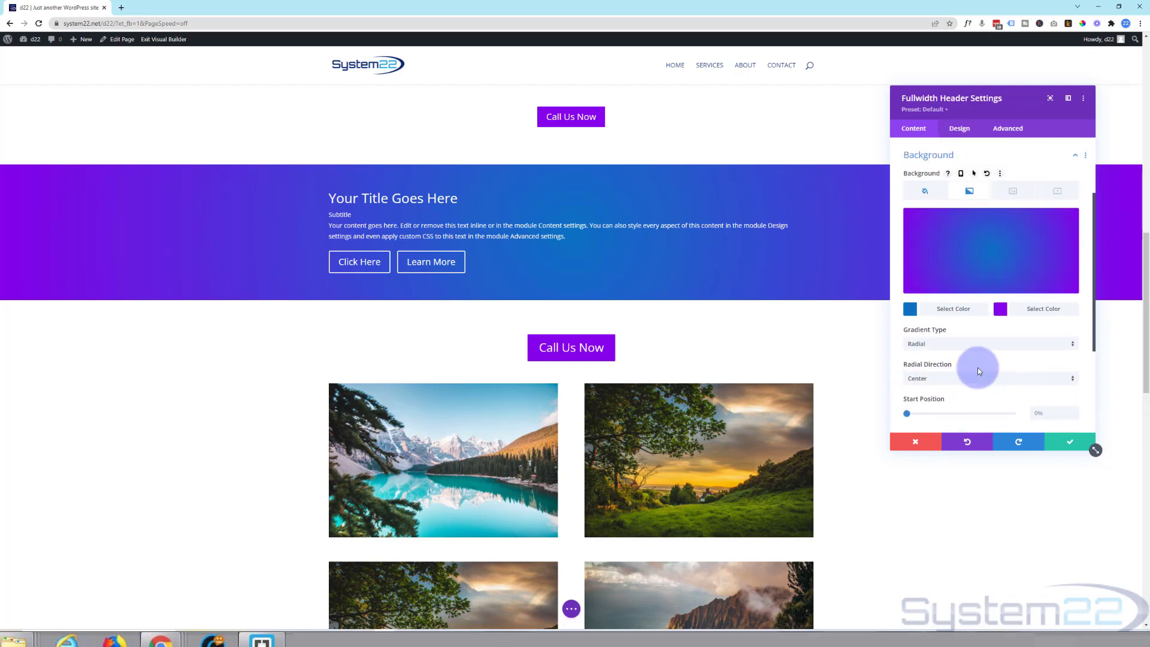
Step: Centre the header's Text & Logo Alignment and leave Make Fullscreen set to No
{"action": "left_click", "coordinate": [964, 134]}
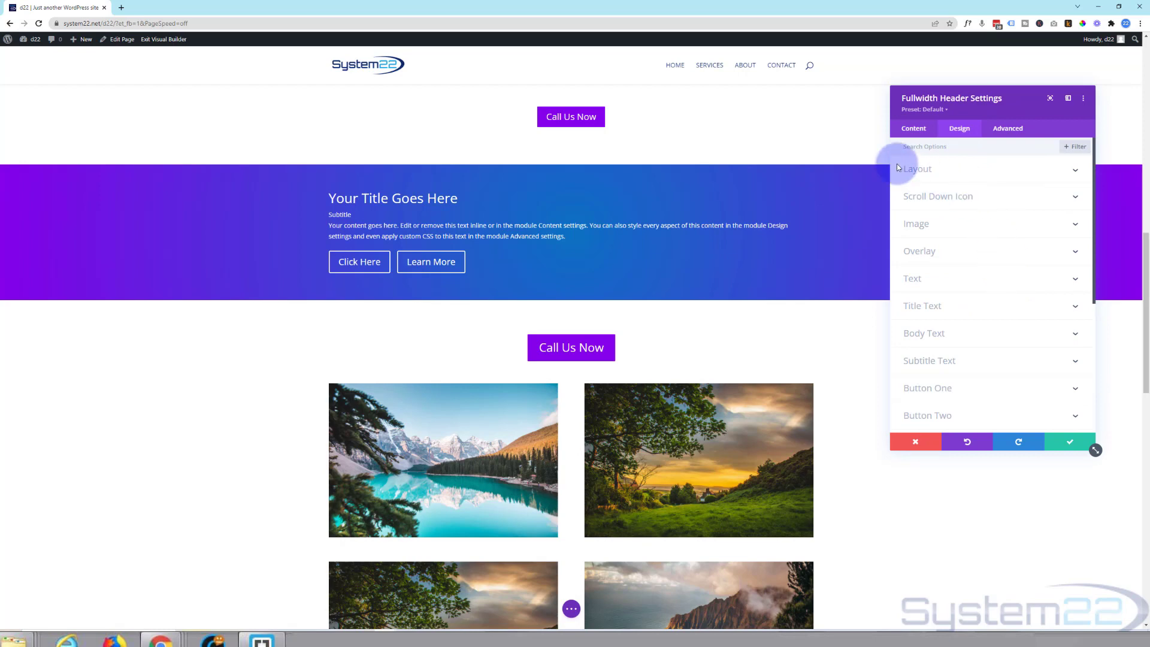
{"action": "left_click", "coordinate": [970, 169]}
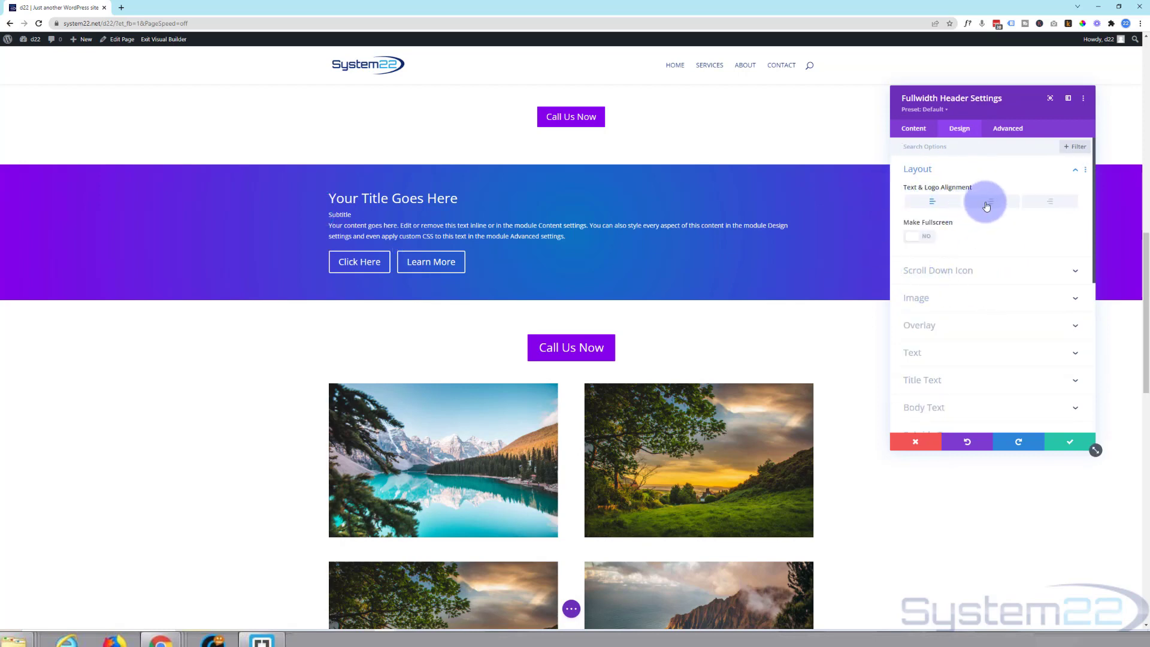
{"action": "left_click", "coordinate": [989, 203]}
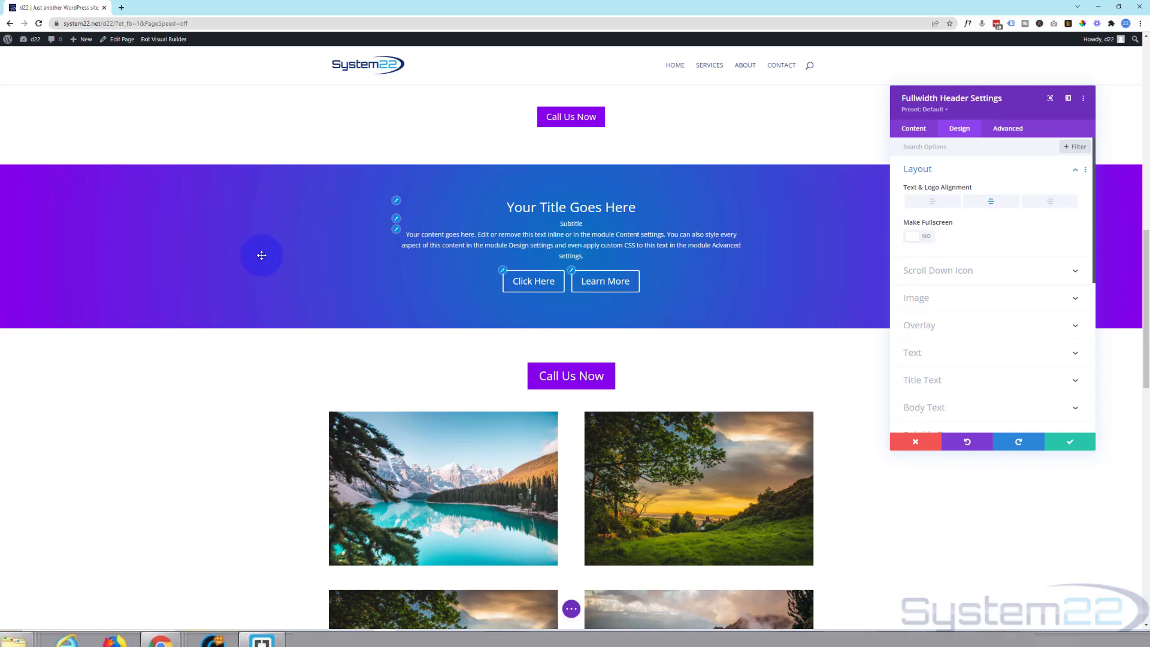
{"action": "left_click", "coordinate": [928, 238]}
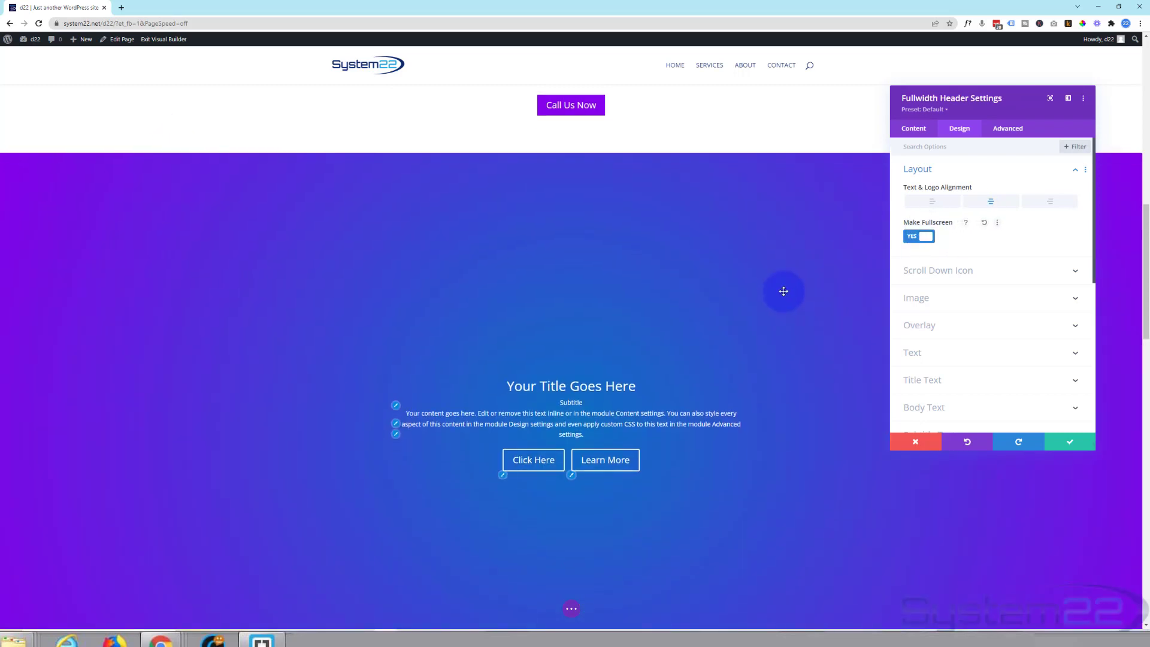
{"action": "scroll", "coordinate": [782, 291], "scroll_direction": "down", "scroll_amount": 1}
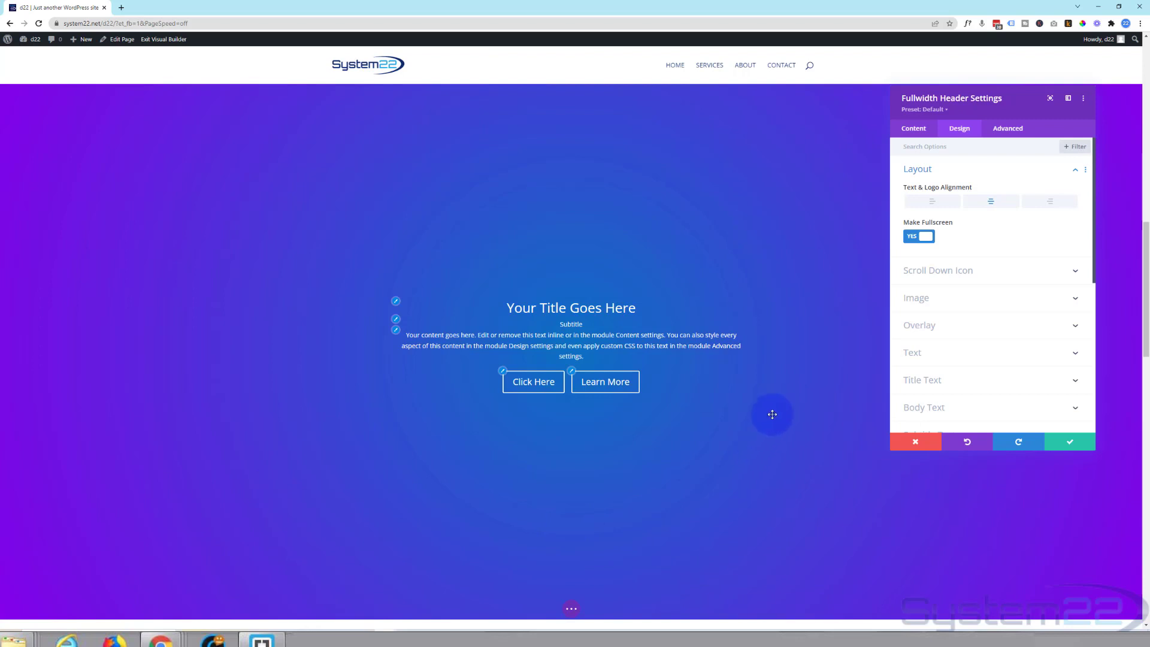
{"action": "left_click", "coordinate": [916, 237]}
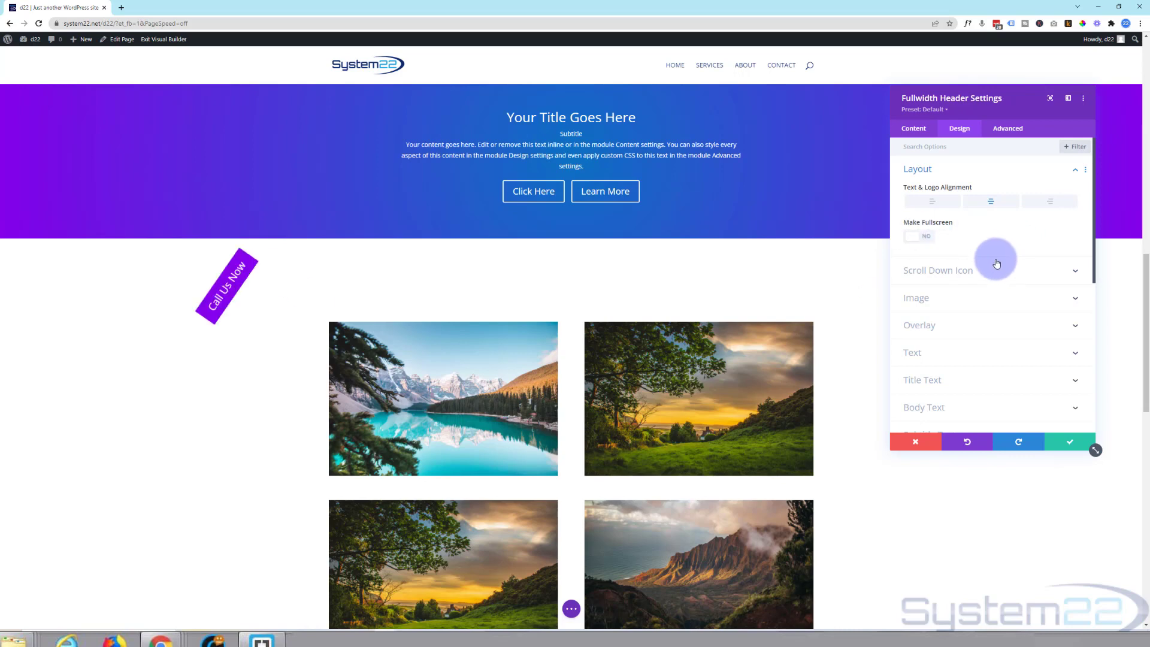
{"action": "left_click", "coordinate": [980, 277]}
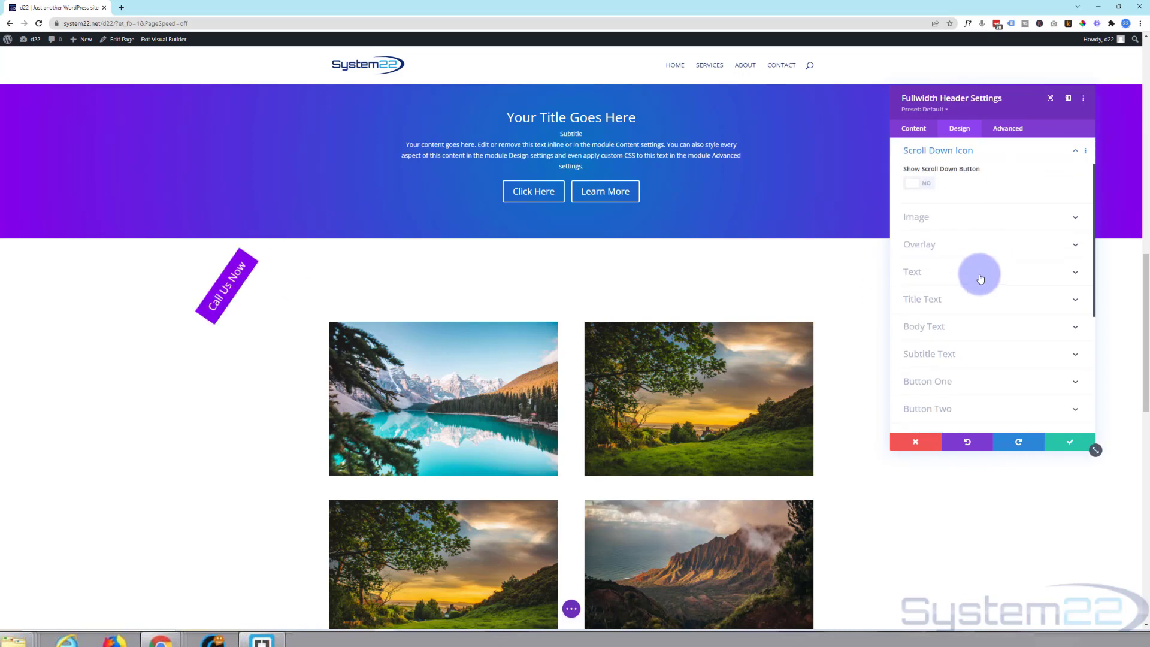
{"action": "left_click", "coordinate": [911, 175]}
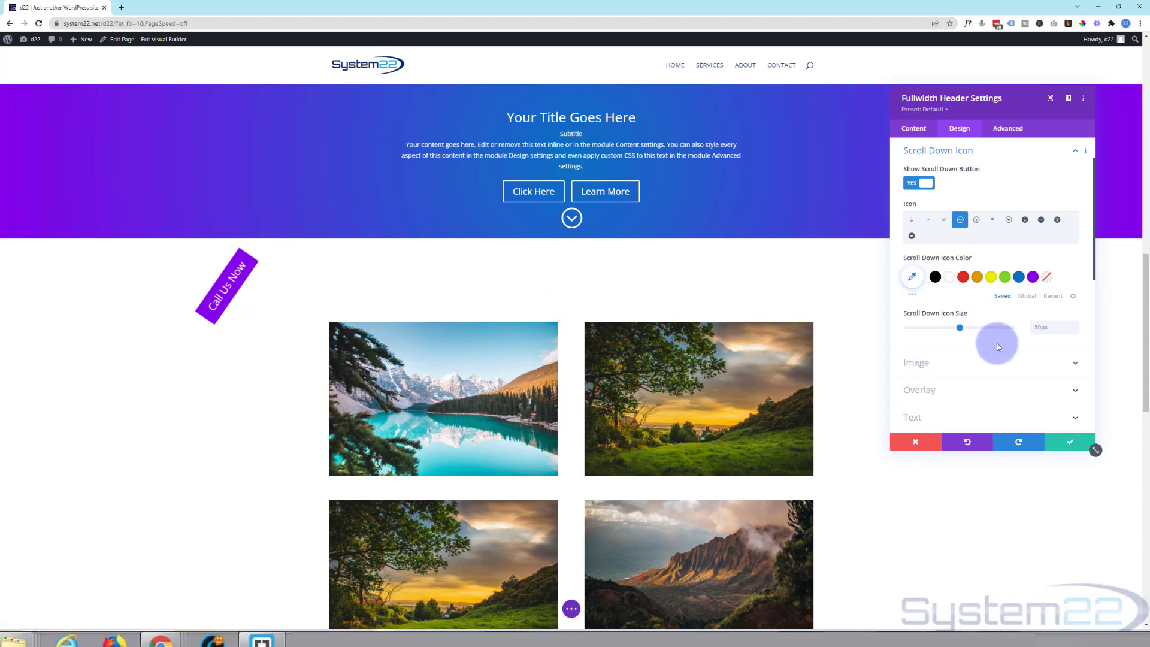
{"action": "scroll", "coordinate": [997, 343], "scroll_direction": "down", "scroll_amount": 1}
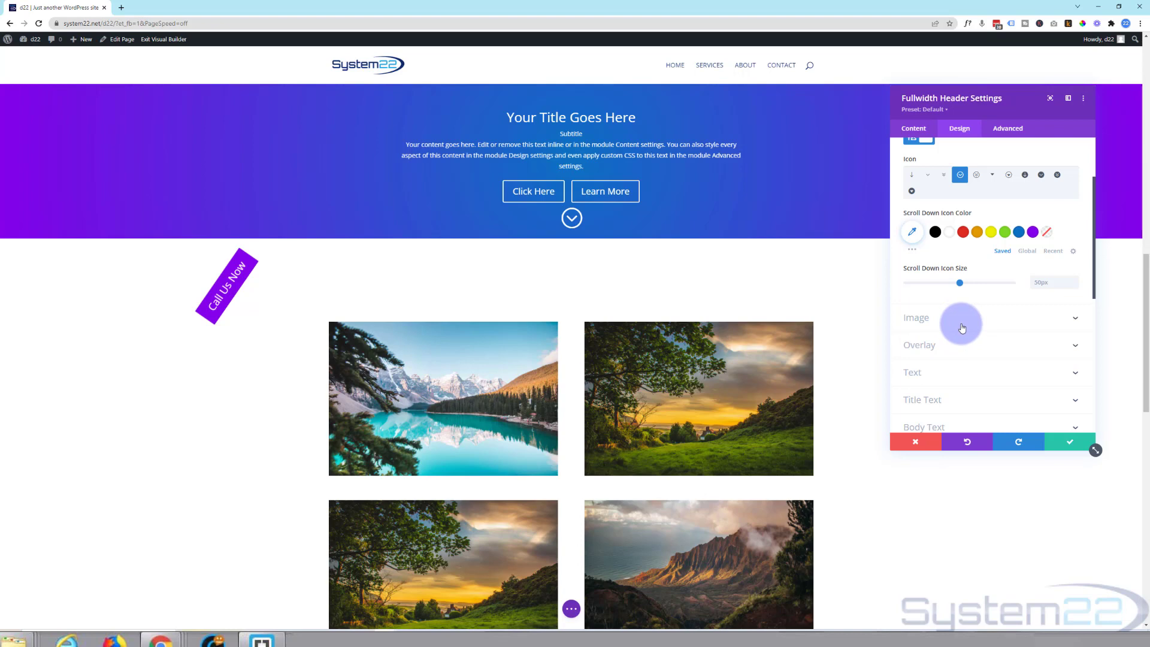
Step: Set the header's background overlay colour to black with its opacity at zero
{"action": "left_click", "coordinate": [972, 347]}
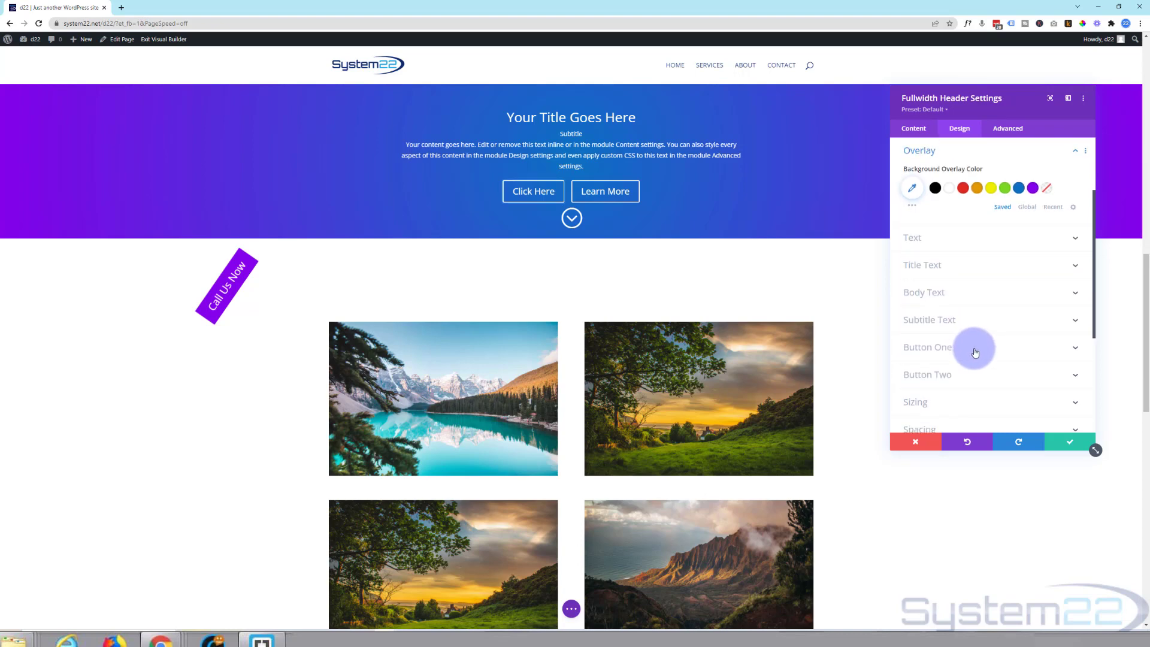
{"action": "left_click", "coordinate": [936, 189]}
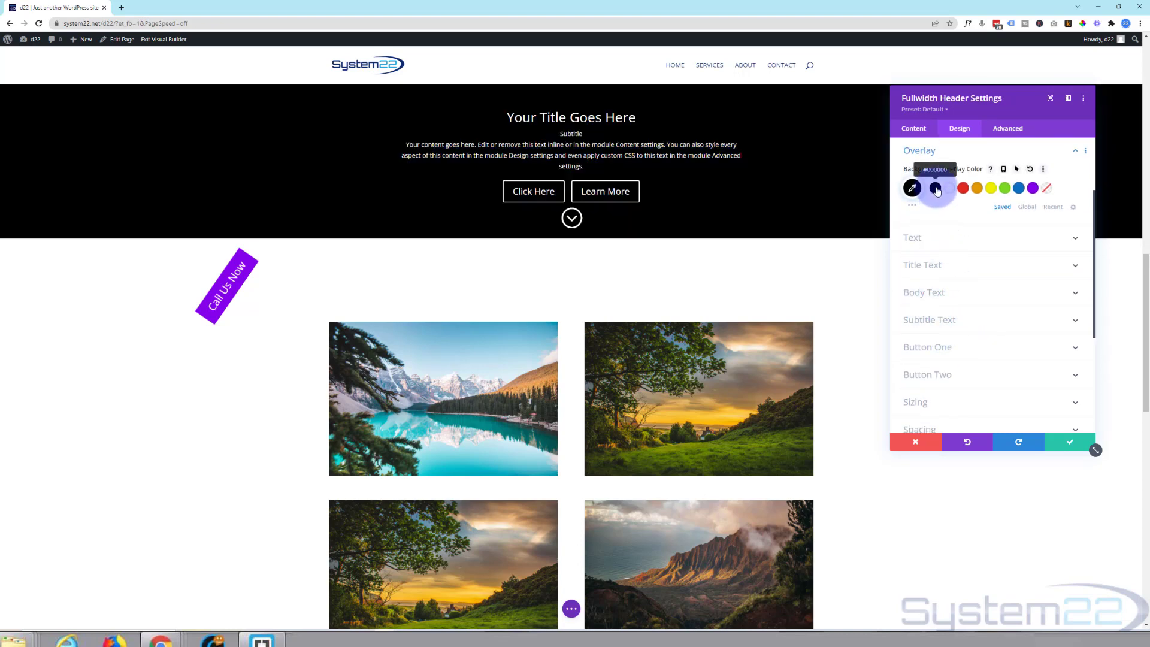
{"action": "scroll", "coordinate": [955, 362], "scroll_direction": "up", "scroll_amount": 2}
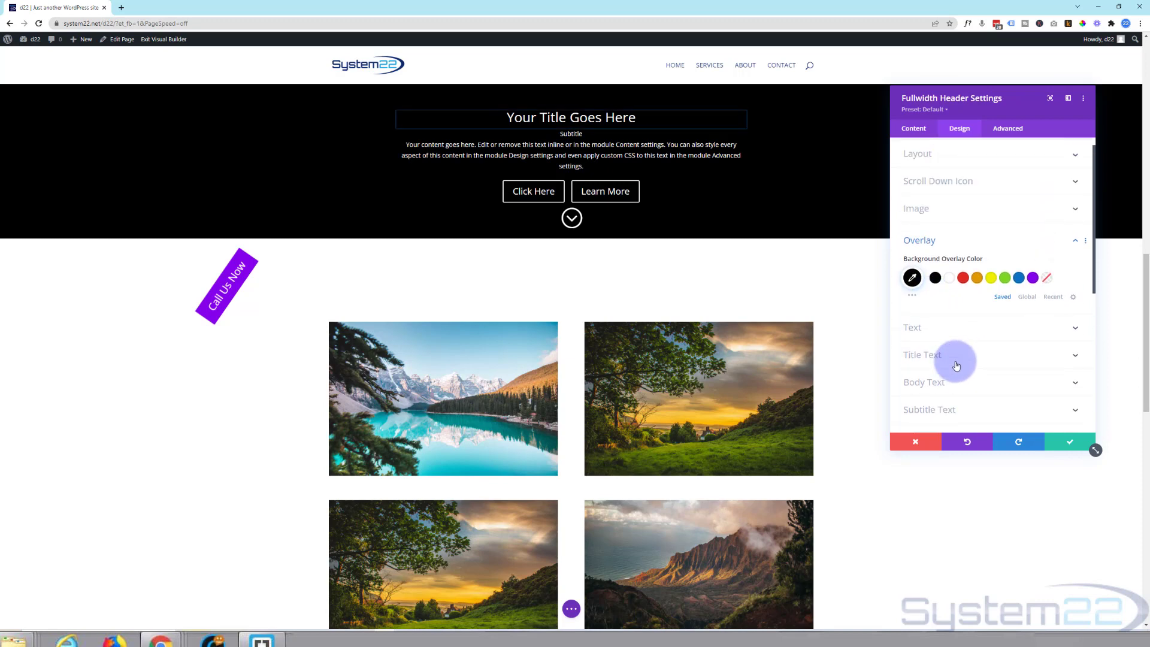
{"action": "left_click", "coordinate": [912, 278]}
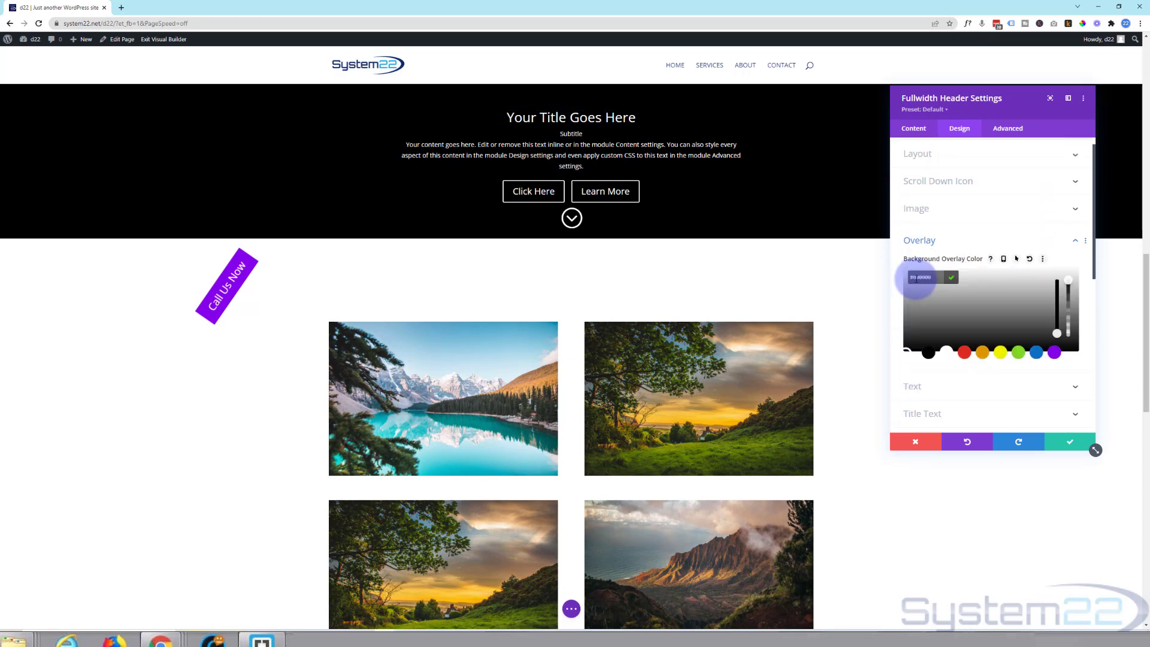
{"action": "left_click_drag", "start_coordinate": [1067, 281], "coordinate": [1067, 332]}
{"action": "left_click", "coordinate": [932, 248]}
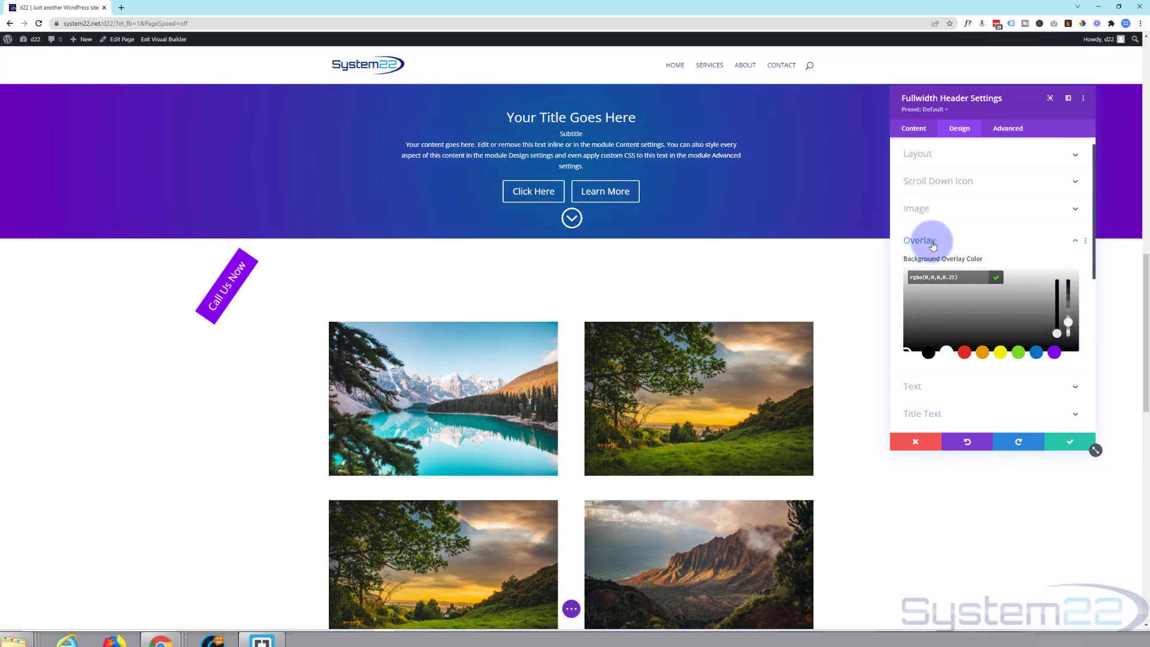
{"action": "scroll", "coordinate": [937, 253], "scroll_direction": "down", "scroll_amount": 1}
{"action": "scroll", "coordinate": [938, 252], "scroll_direction": "down", "scroll_amount": 1}
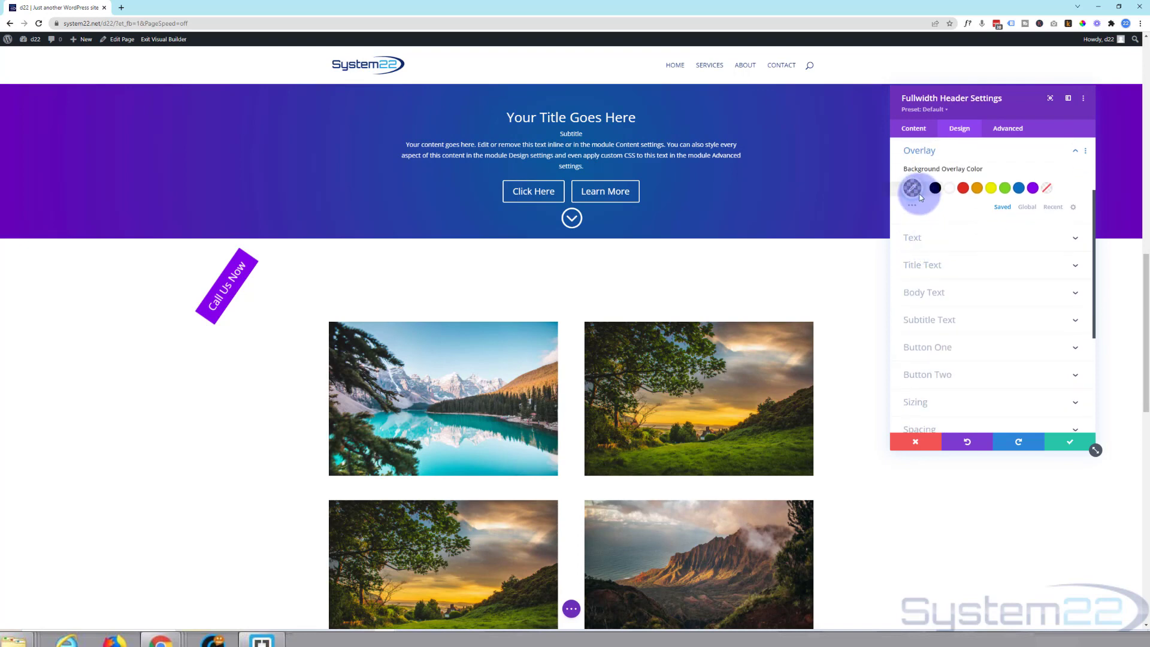
{"action": "left_click", "coordinate": [912, 188]}
{"action": "left_click_drag", "start_coordinate": [1068, 233], "coordinate": [1073, 290]}
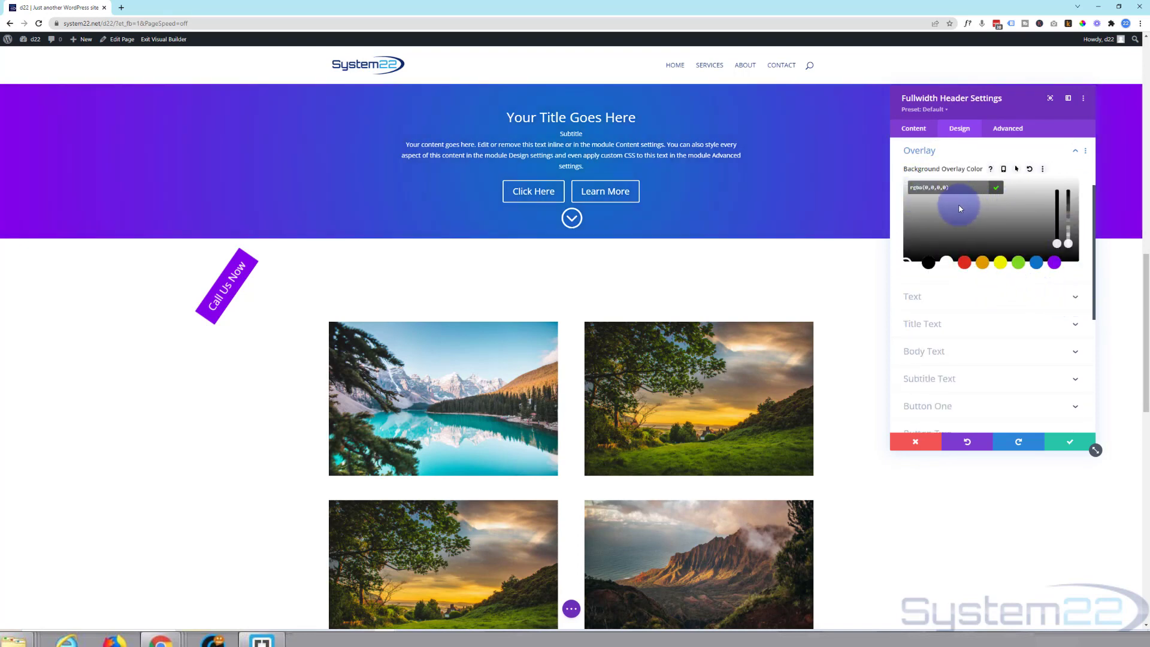
{"action": "left_click", "coordinate": [903, 271]}
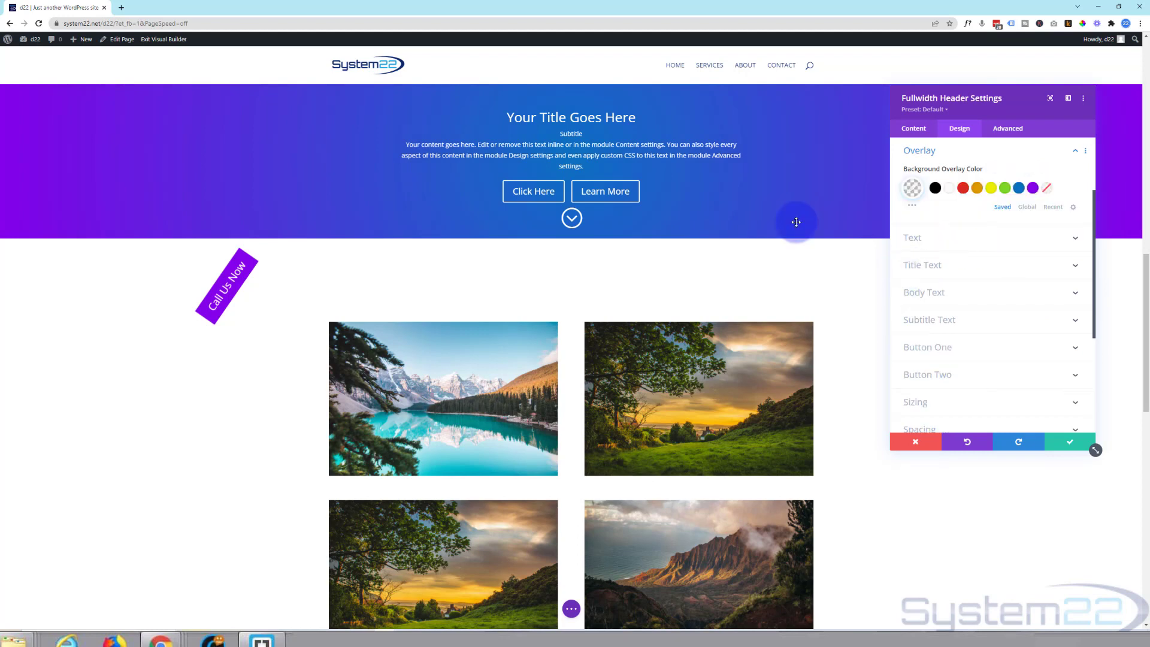
Step: Style the header title red, uppercase, Semi Bold and 43px, keeping the Default font
{"action": "left_click", "coordinate": [955, 237]}
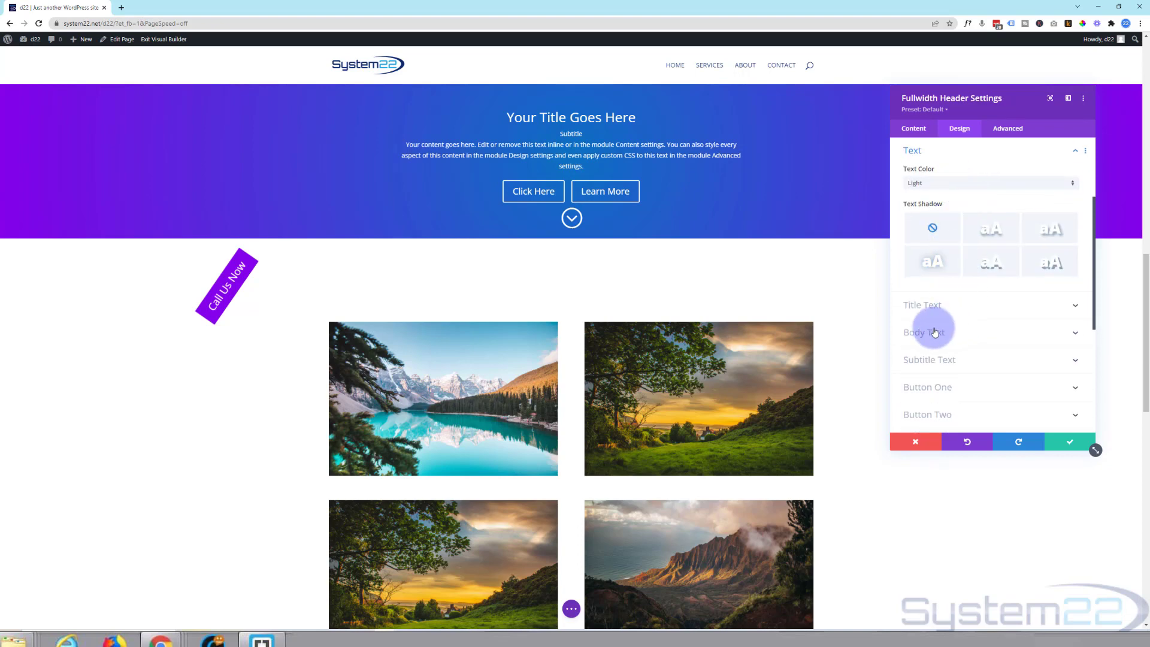
{"action": "left_click", "coordinate": [988, 305]}
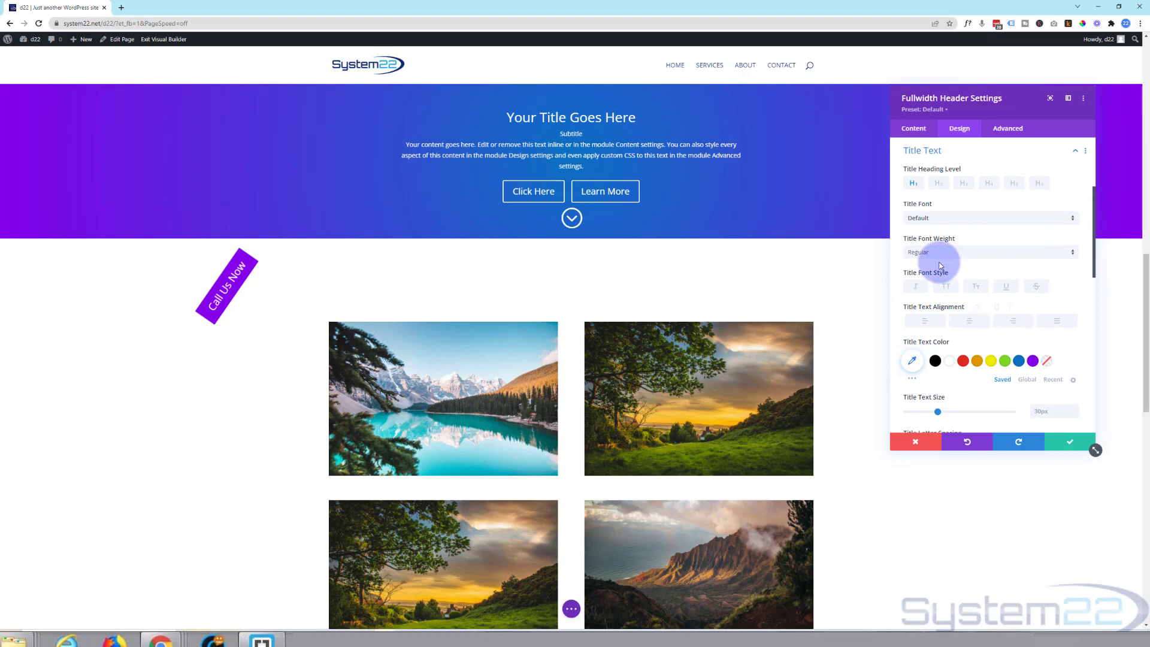
{"action": "left_click", "coordinate": [964, 361]}
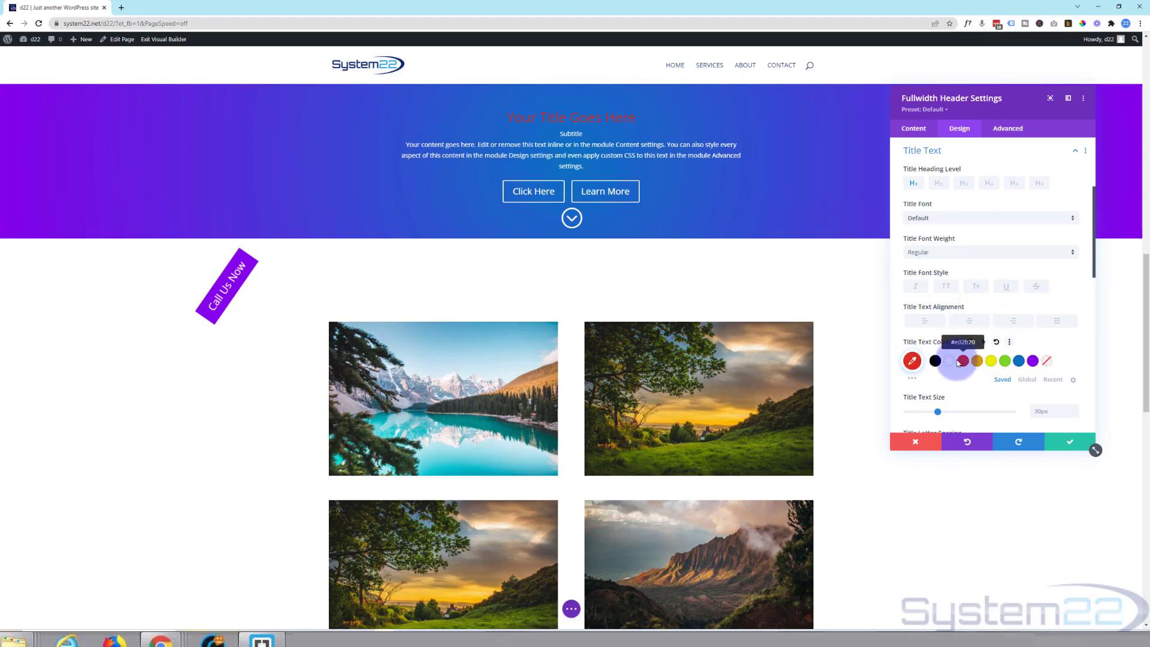
{"action": "left_click", "coordinate": [947, 291]}
{"action": "left_click", "coordinate": [949, 252]}
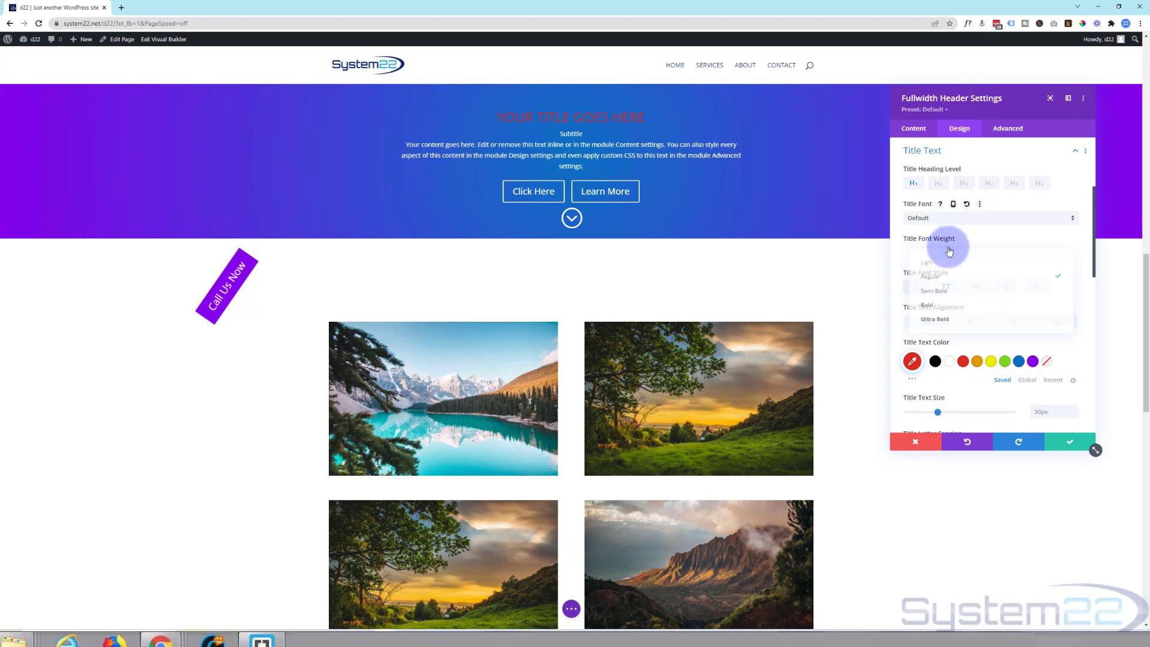
{"action": "left_click", "coordinate": [949, 293]}
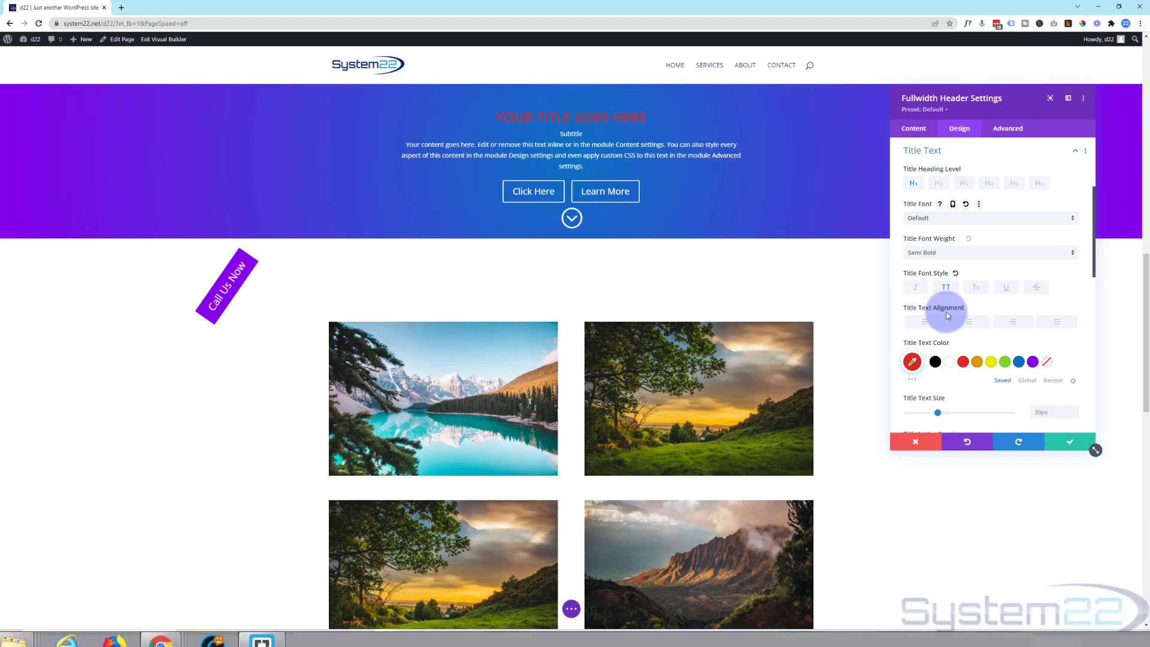
{"action": "left_click_drag", "start_coordinate": [938, 413], "coordinate": [951, 412]}
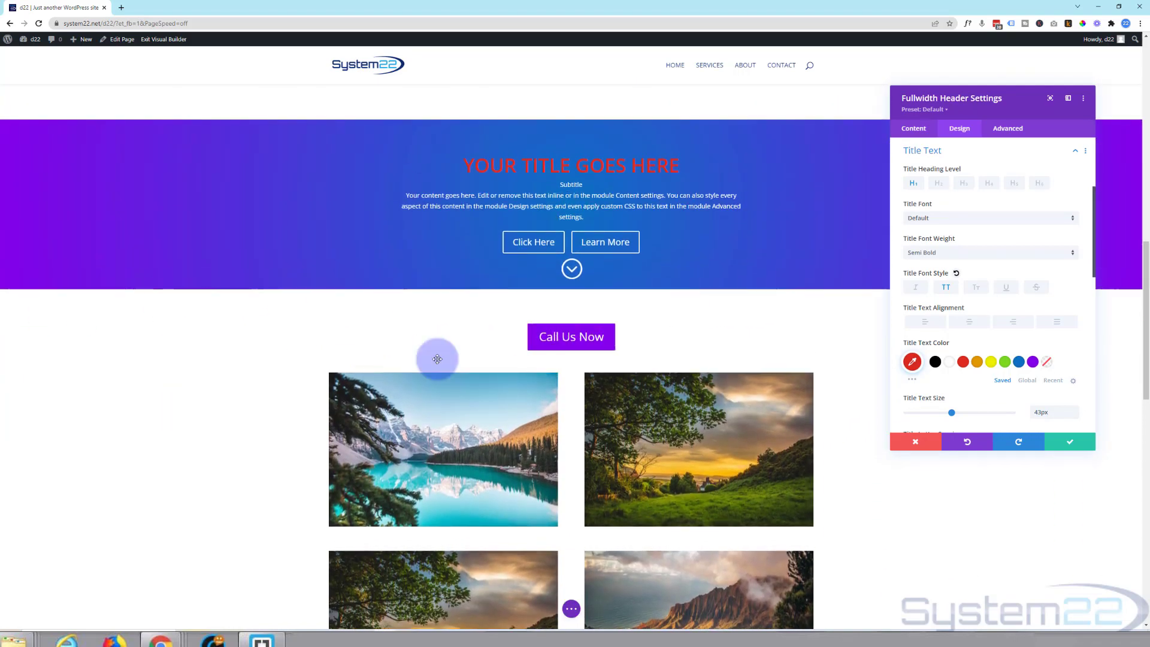
{"action": "left_click", "coordinate": [966, 219]}
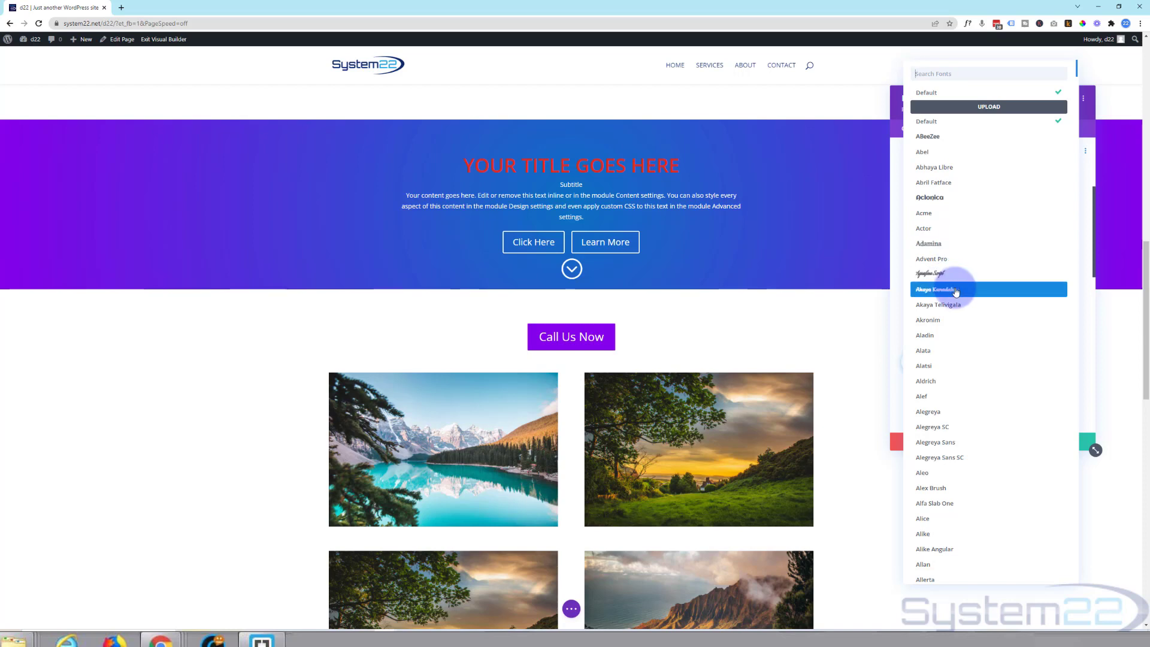
{"action": "left_click", "coordinate": [938, 122]}
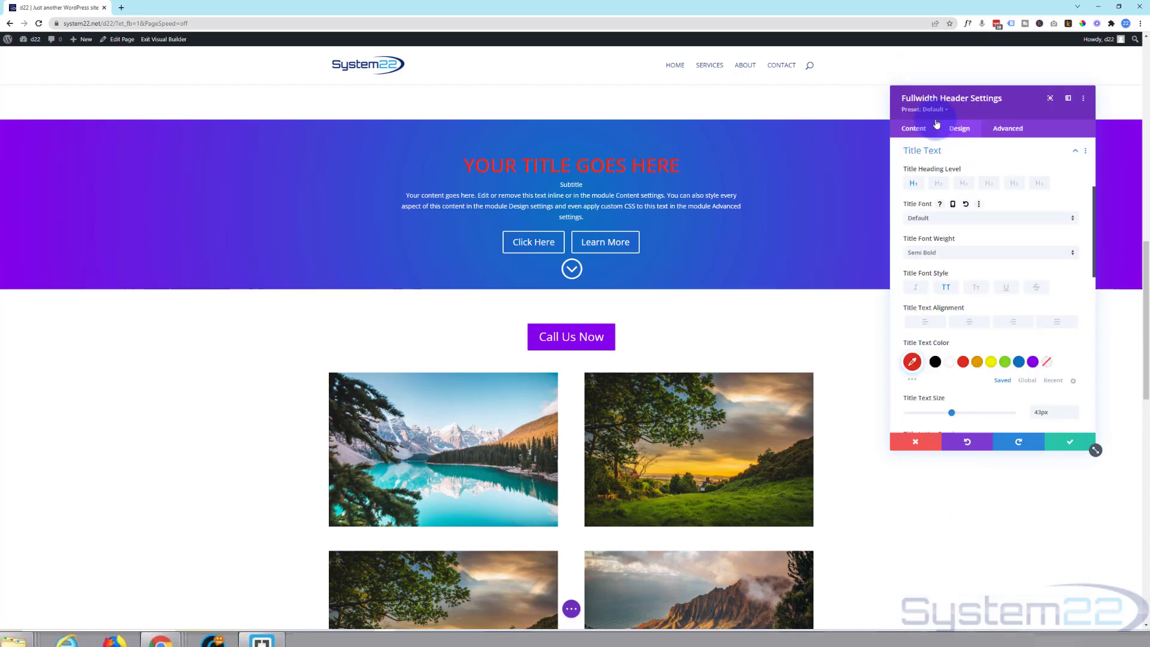
Step: Set the header subtitle text colour to white
{"action": "scroll", "coordinate": [975, 385], "scroll_direction": "down", "scroll_amount": 3}
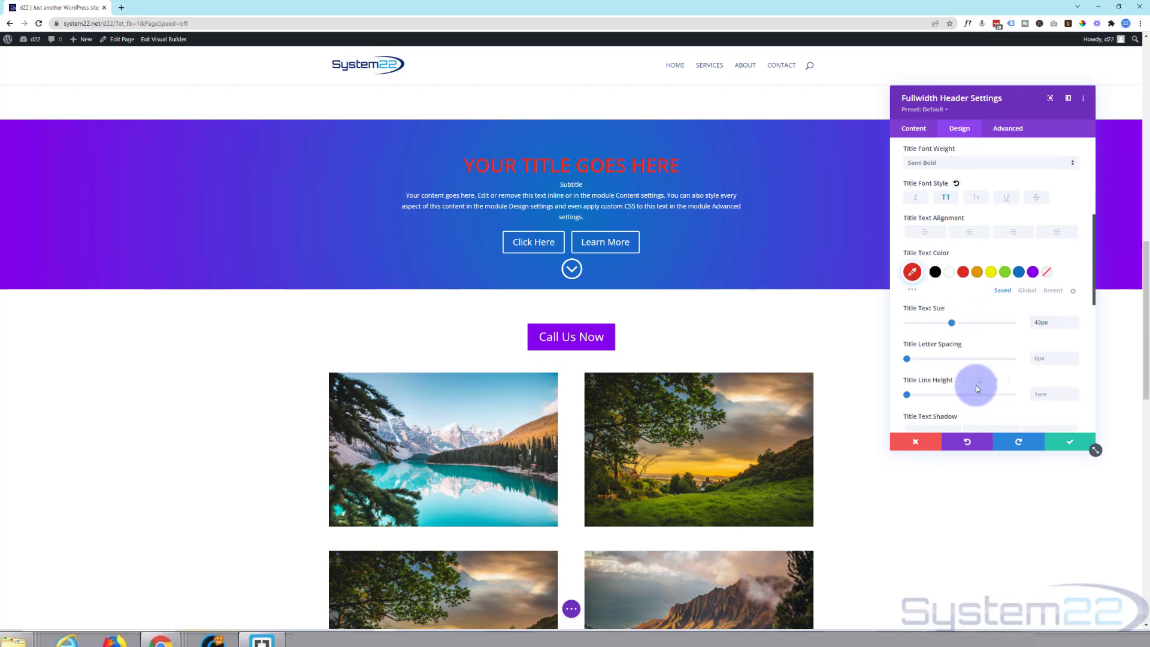
{"action": "scroll", "coordinate": [978, 386], "scroll_direction": "down", "scroll_amount": 3}
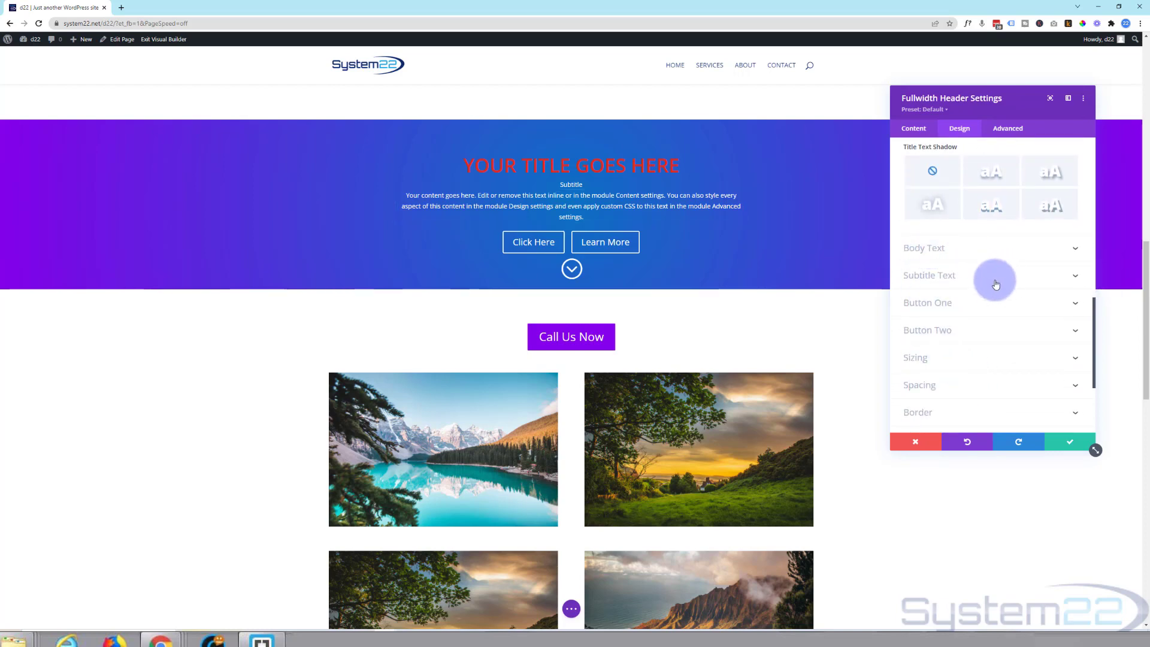
{"action": "left_click", "coordinate": [963, 278]}
{"action": "left_click", "coordinate": [1004, 261]}
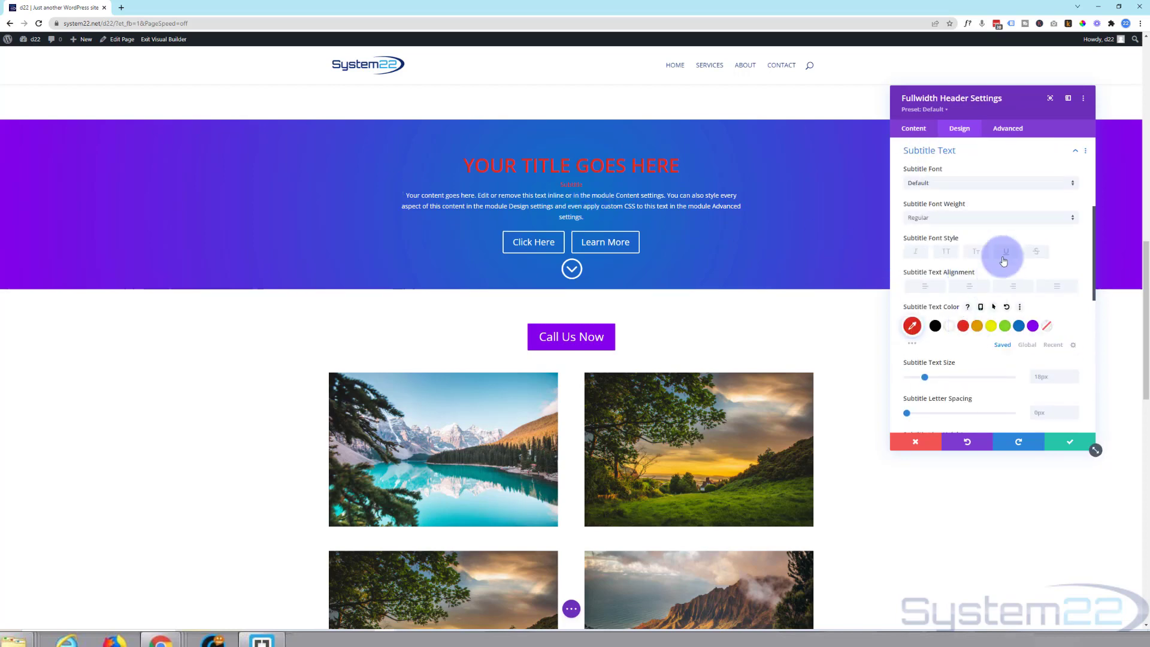
{"action": "scroll", "coordinate": [955, 311], "scroll_direction": "down", "scroll_amount": 2}
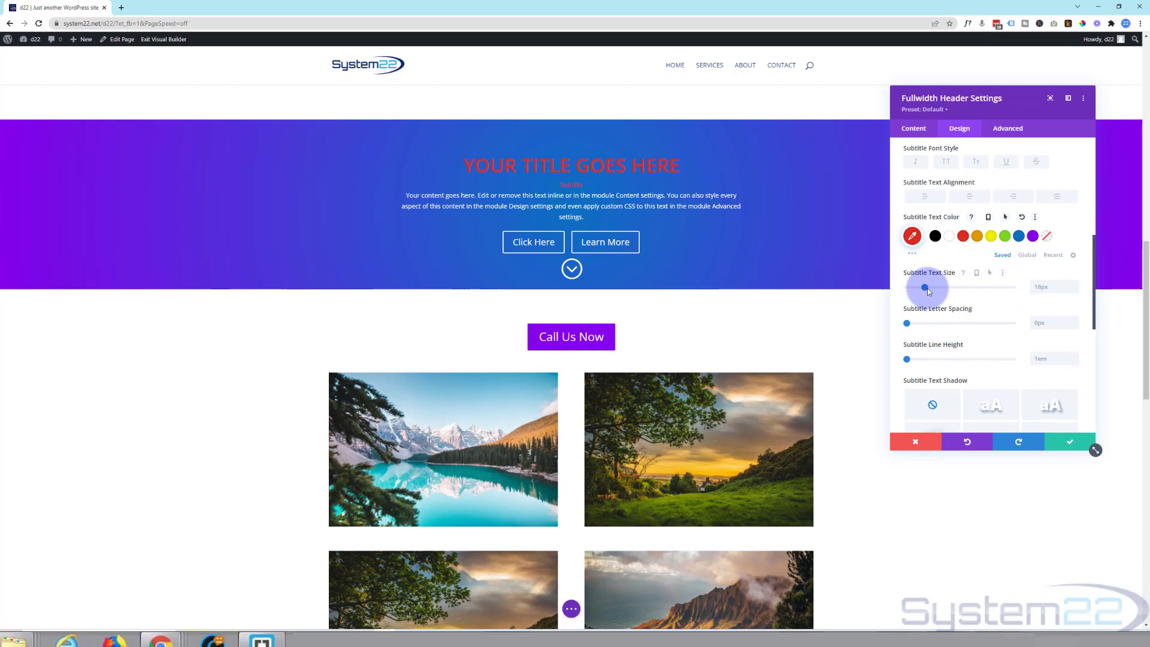
{"action": "left_click", "coordinate": [949, 238]}
{"action": "scroll", "coordinate": [978, 288], "scroll_direction": "down", "scroll_amount": 4}
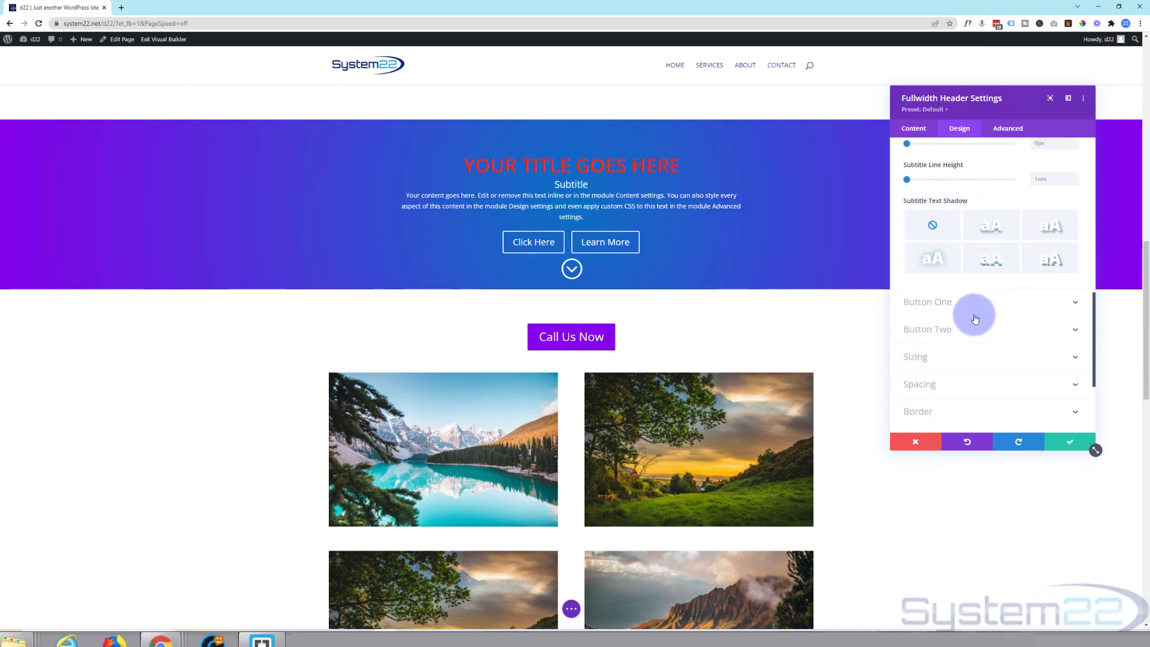
Step: Apply a subtitle text shadow preset with 0em horizontal, 0.1em vertical and 0.1em blur
{"action": "left_click", "coordinate": [994, 232]}
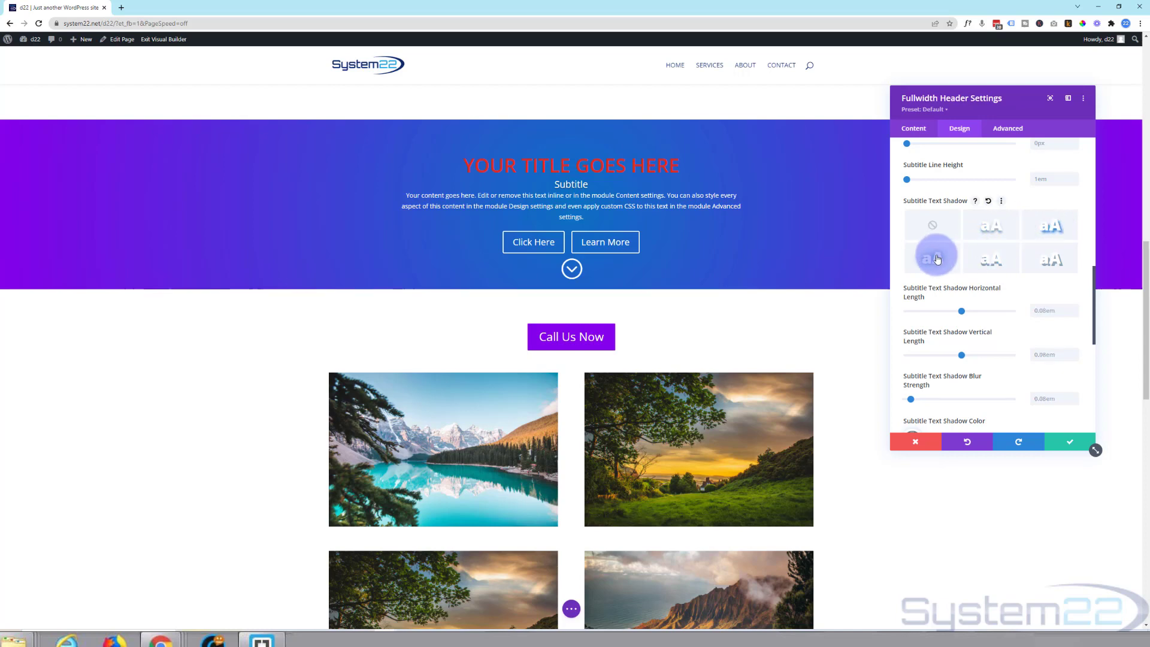
{"action": "left_click", "coordinate": [985, 262]}
{"action": "left_click", "coordinate": [1048, 259]}
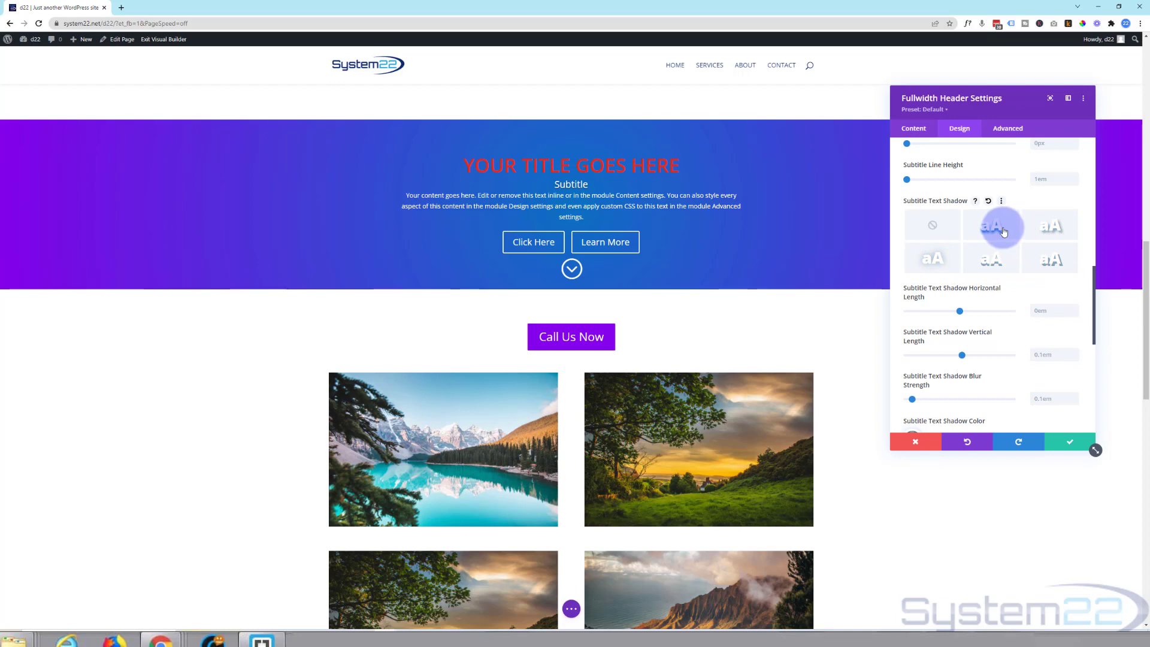
{"action": "scroll", "coordinate": [1005, 233], "scroll_direction": "down", "scroll_amount": 5}
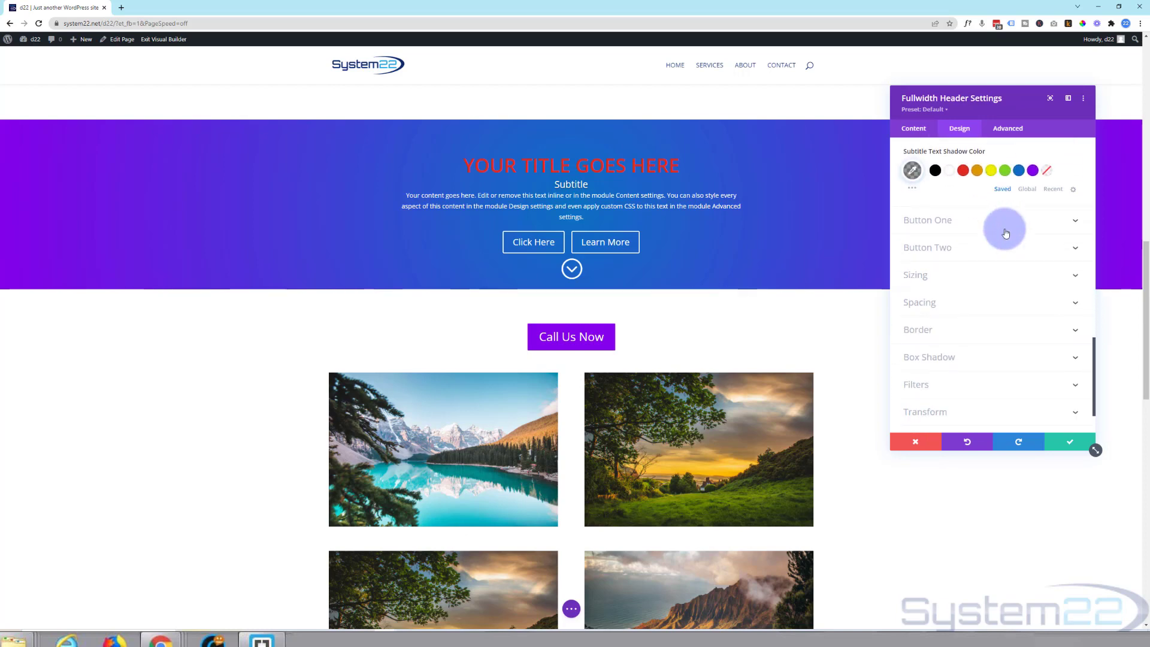
Step: Turn Use Custom Styles For Button One on and review the button's styling options
{"action": "left_click", "coordinate": [978, 230]}
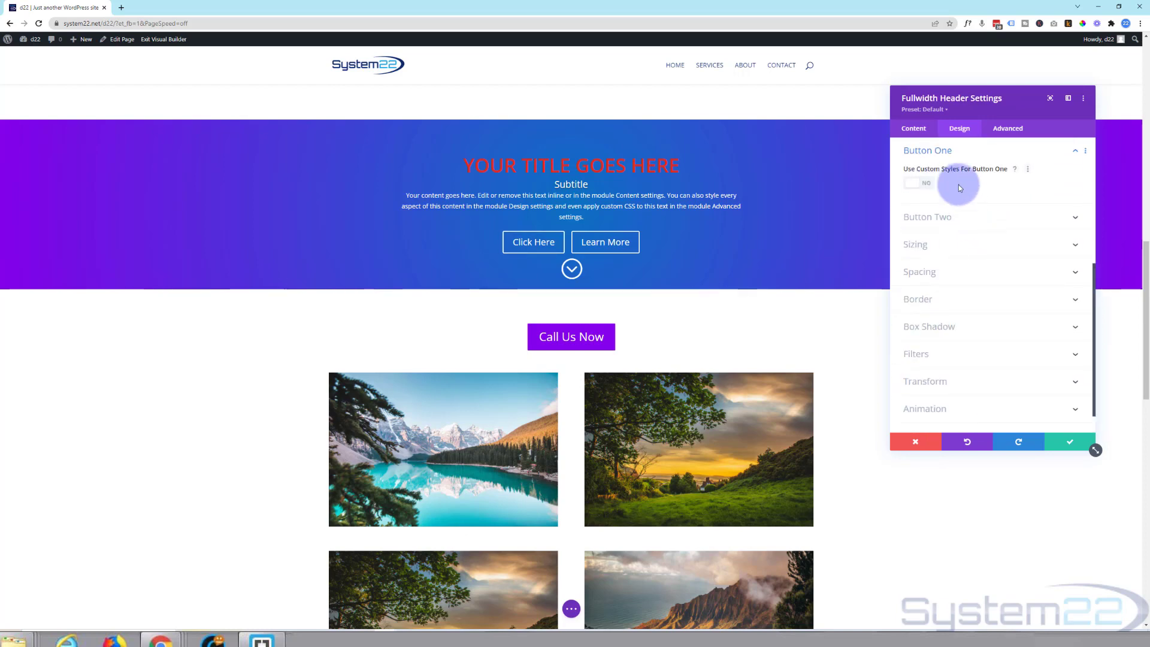
{"action": "left_click", "coordinate": [917, 183]}
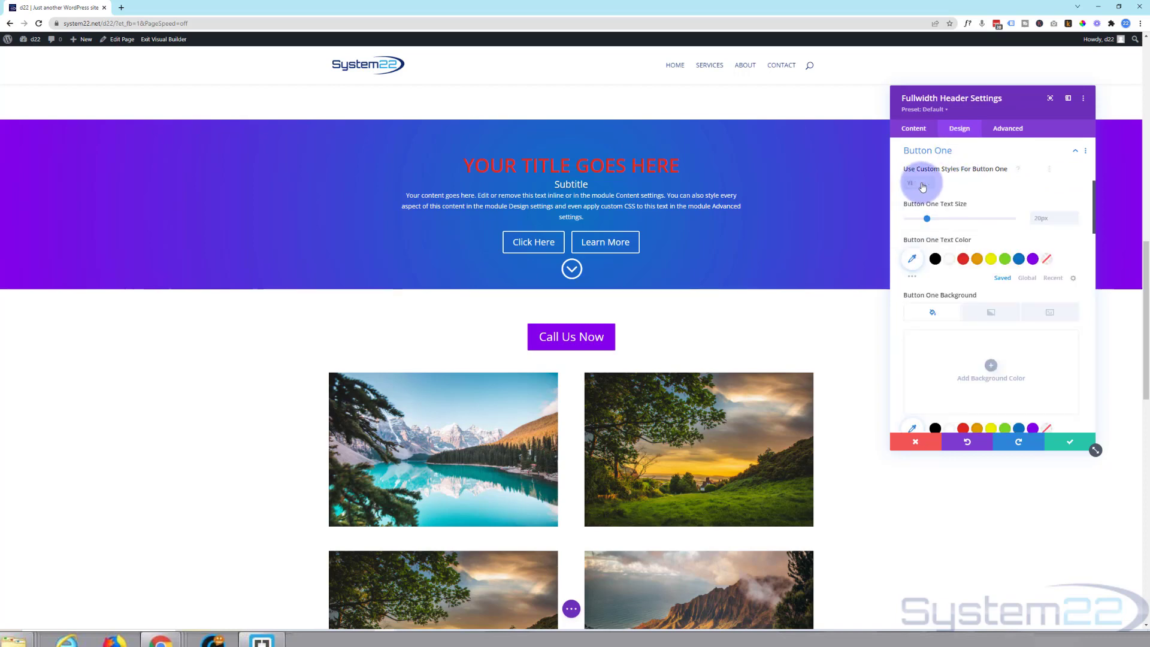
{"action": "scroll", "coordinate": [951, 370], "scroll_direction": "down", "scroll_amount": 6}
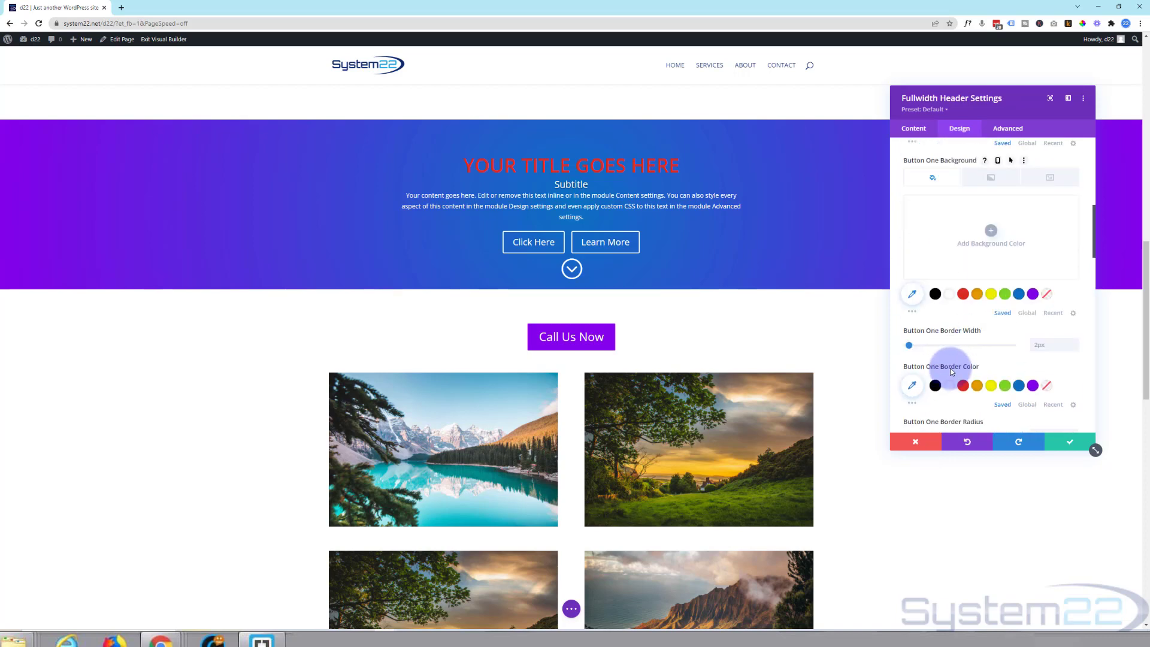
{"action": "scroll", "coordinate": [951, 372], "scroll_direction": "up", "scroll_amount": 3}
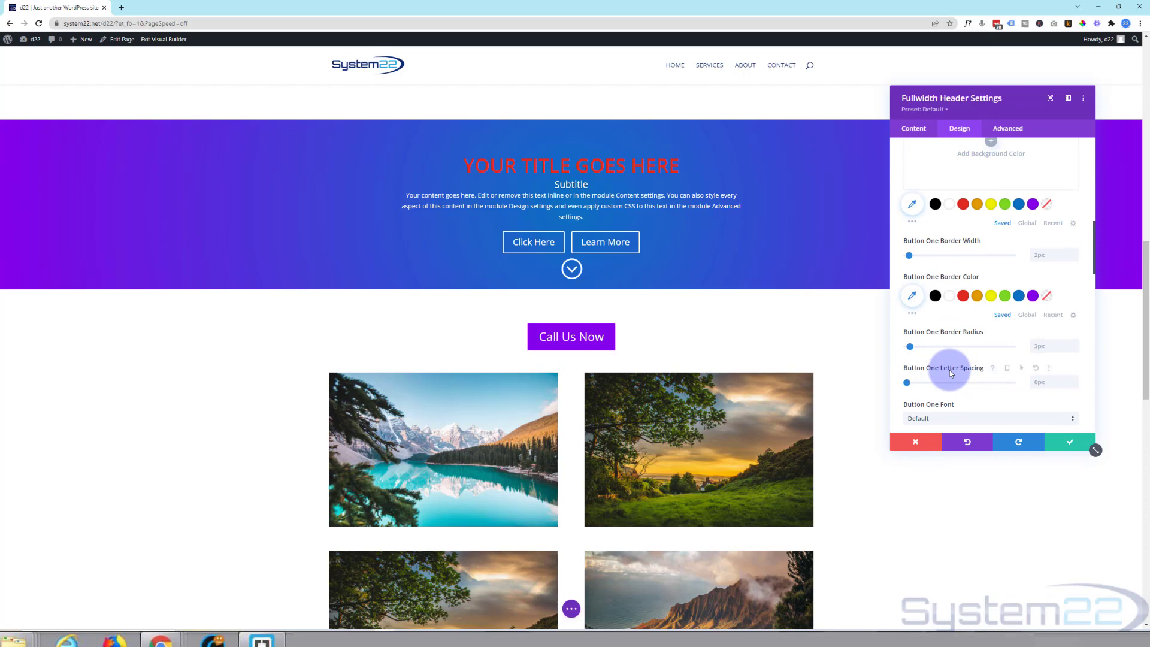
{"action": "scroll", "coordinate": [952, 371], "scroll_direction": "down", "scroll_amount": 5}
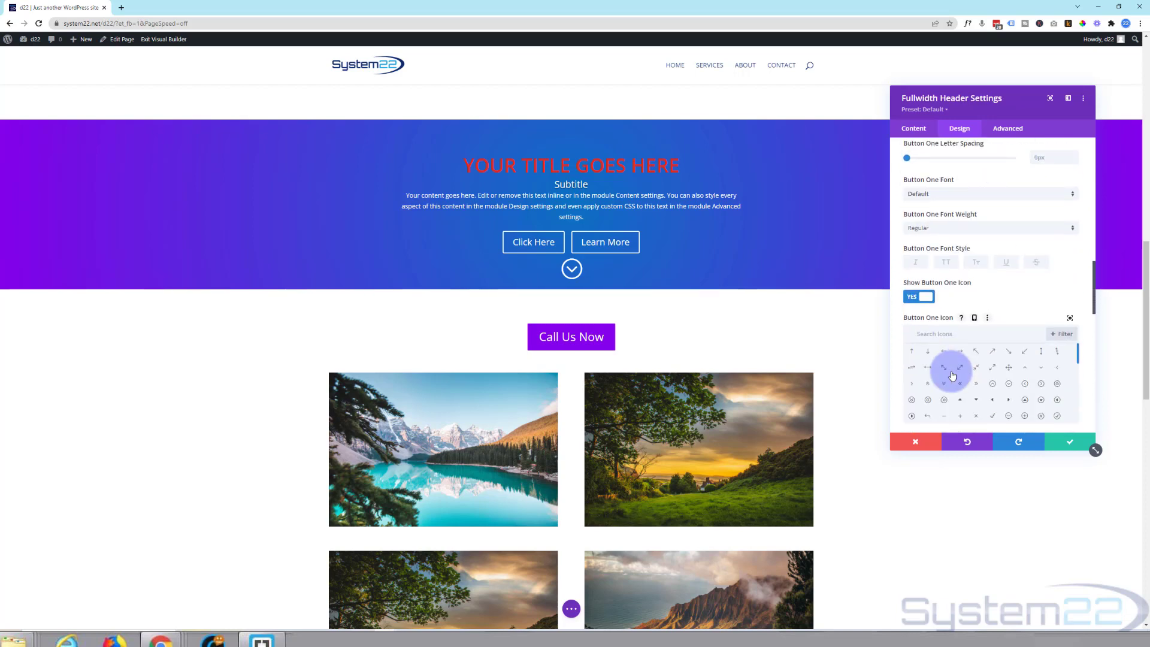
{"action": "scroll", "coordinate": [951, 372], "scroll_direction": "down", "scroll_amount": 5}
{"action": "scroll", "coordinate": [896, 289], "scroll_direction": "down", "scroll_amount": 15}
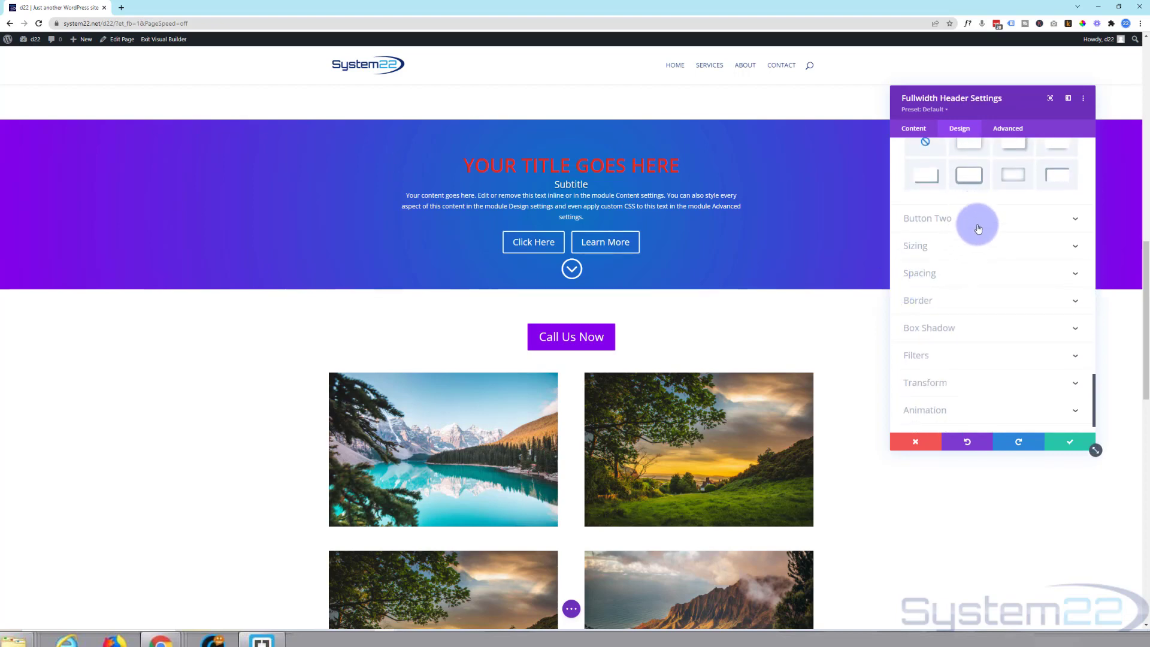
Step: Try header heights up to about 580px in Sizing, then reset Height to auto
{"action": "left_click", "coordinate": [972, 247]}
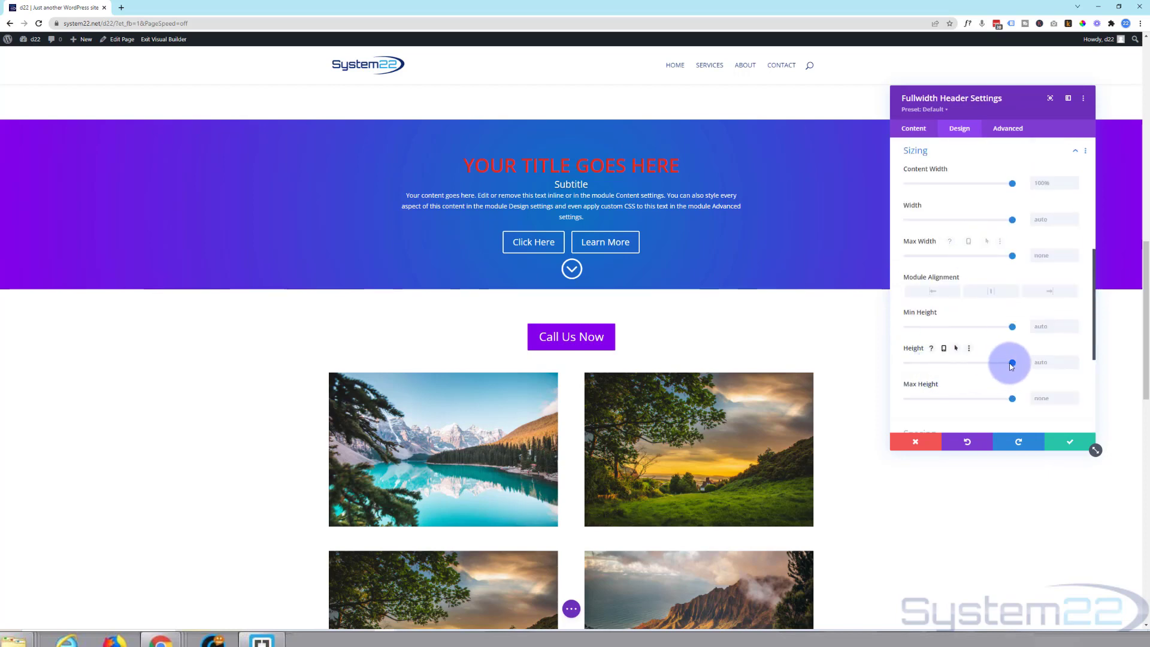
{"action": "left_click_drag", "start_coordinate": [1008, 367], "coordinate": [983, 369]}
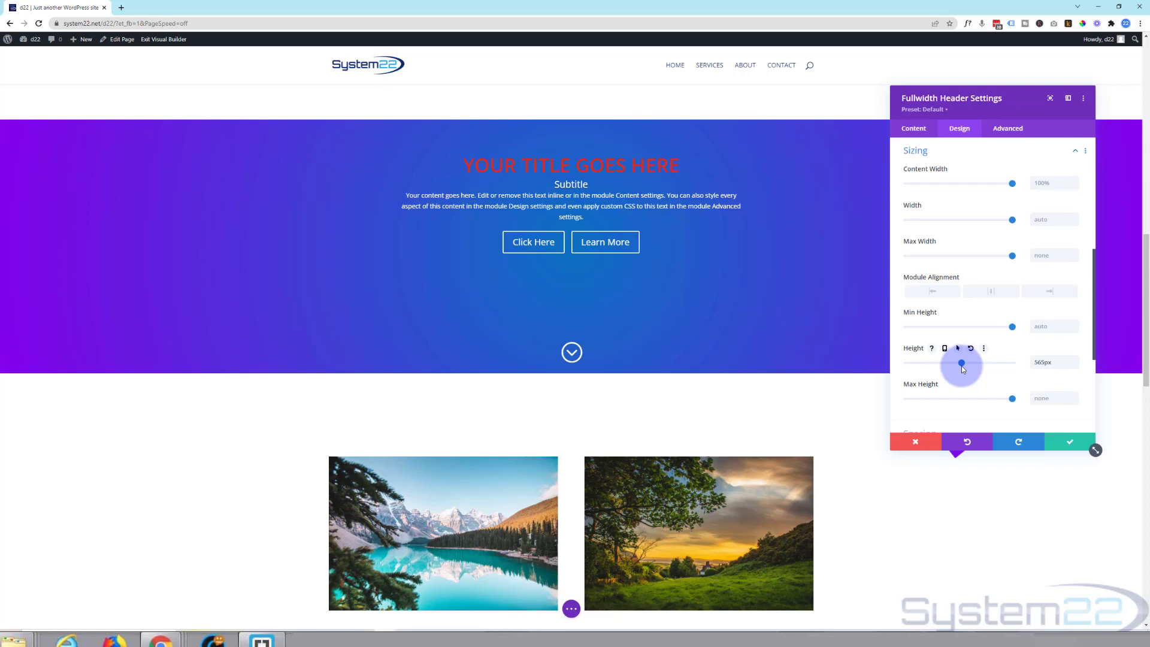
{"action": "mouse_move", "coordinate": [962, 365]}
{"action": "left_mouse_down"}
{"action": "mouse_move", "coordinate": [974, 365]}
{"action": "mouse_move", "coordinate": [963, 364]}
{"action": "left_mouse_up"}
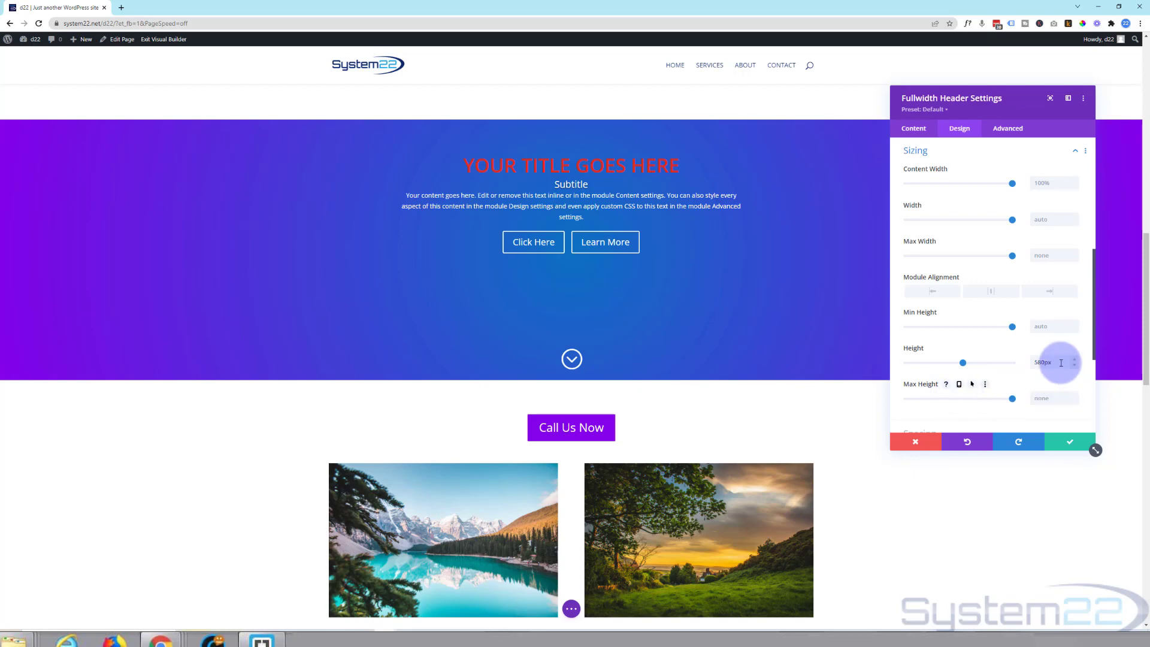
{"action": "left_click_drag", "start_coordinate": [1061, 362], "coordinate": [1034, 363]}
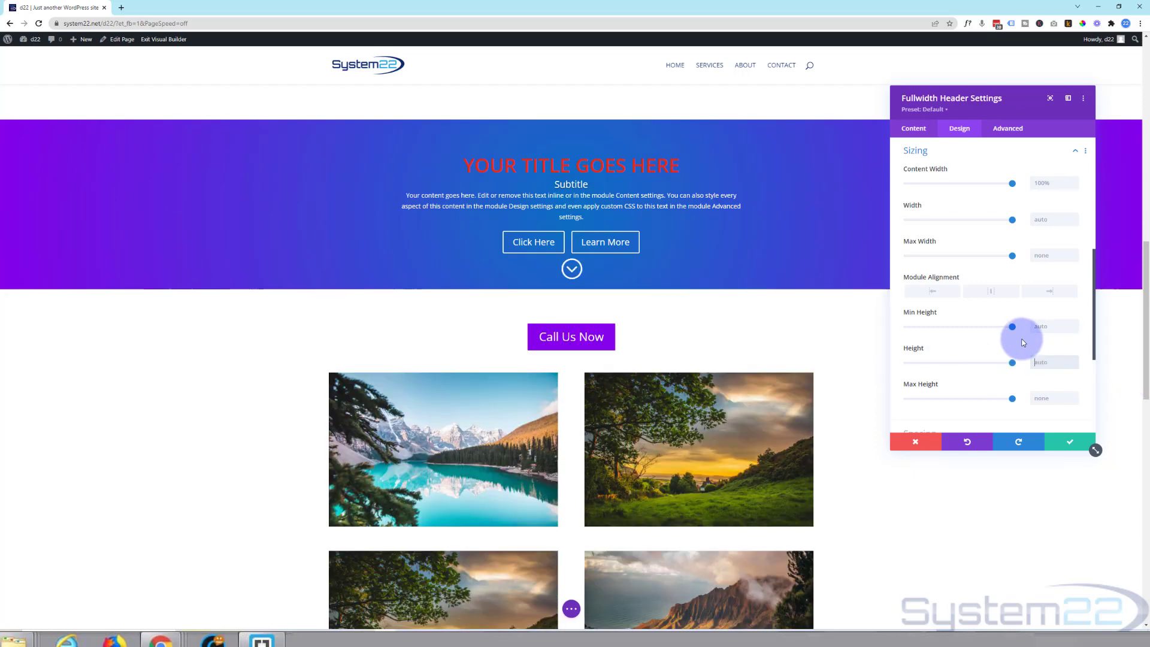
{"action": "scroll", "coordinate": [1014, 301], "scroll_direction": "down", "scroll_amount": 3}
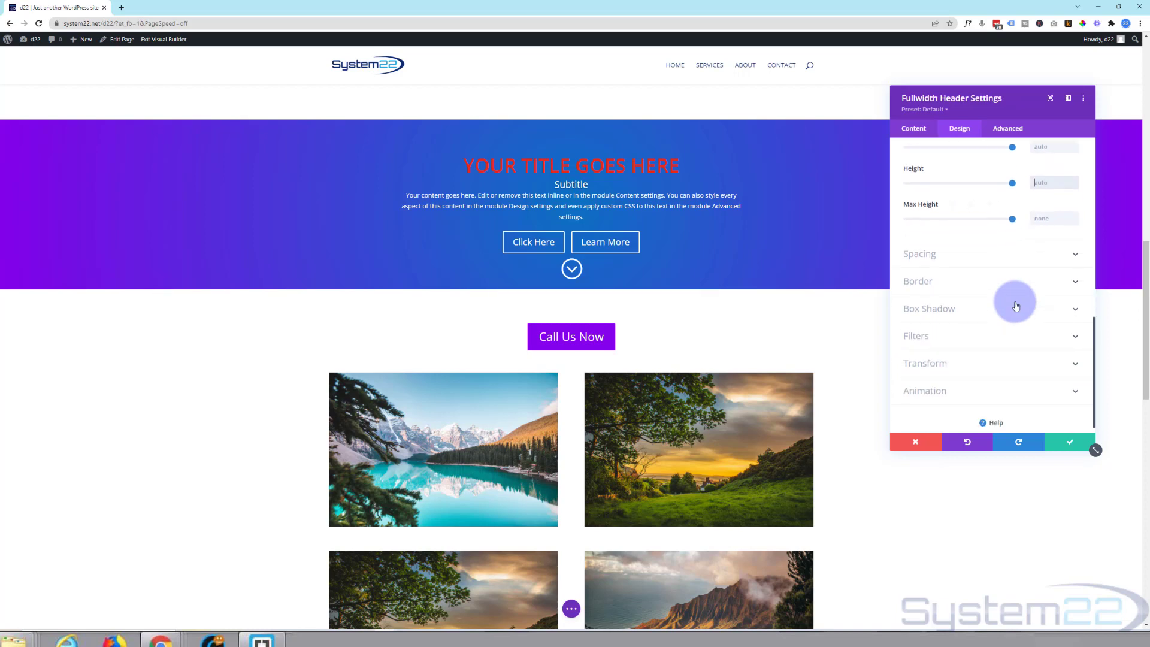
Step: Set the header's top padding to 100px and link it so bottom padding also becomes 100px
{"action": "left_click", "coordinate": [999, 256]}
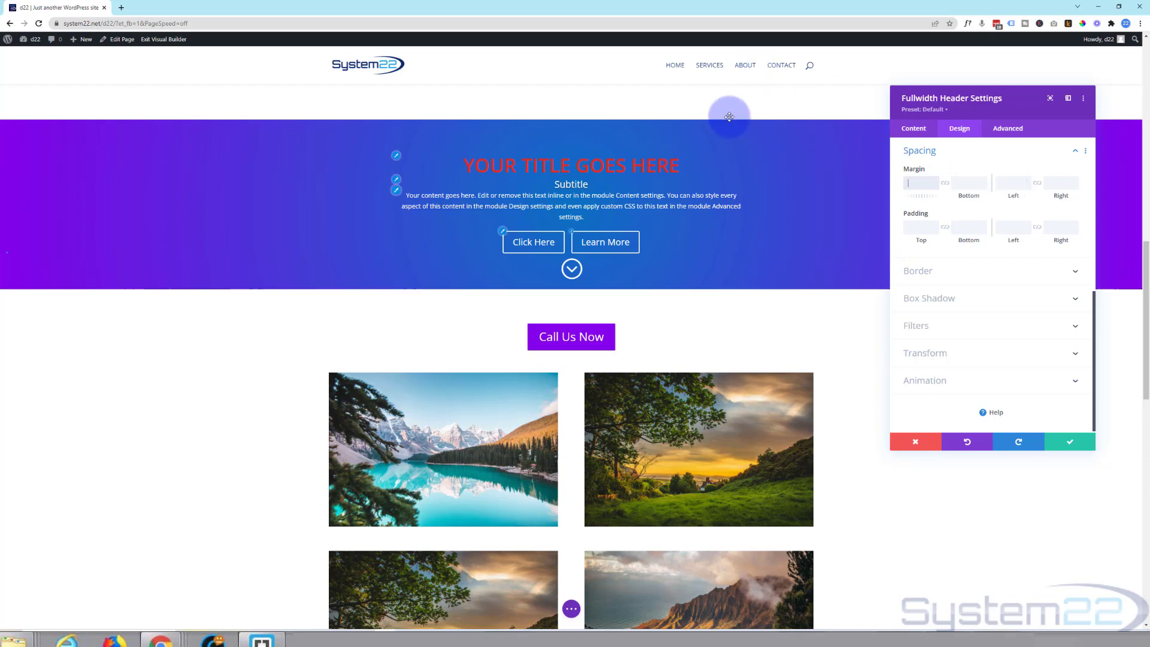
{"action": "left_click", "coordinate": [911, 182]}
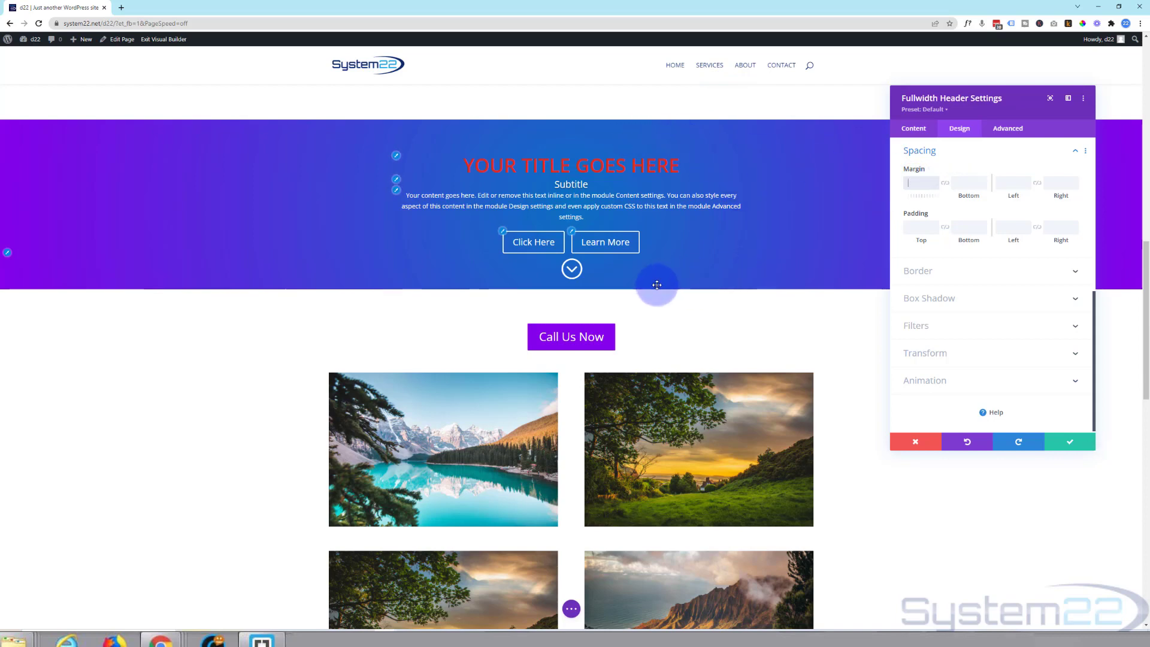
{"action": "left_click", "coordinate": [916, 227]}
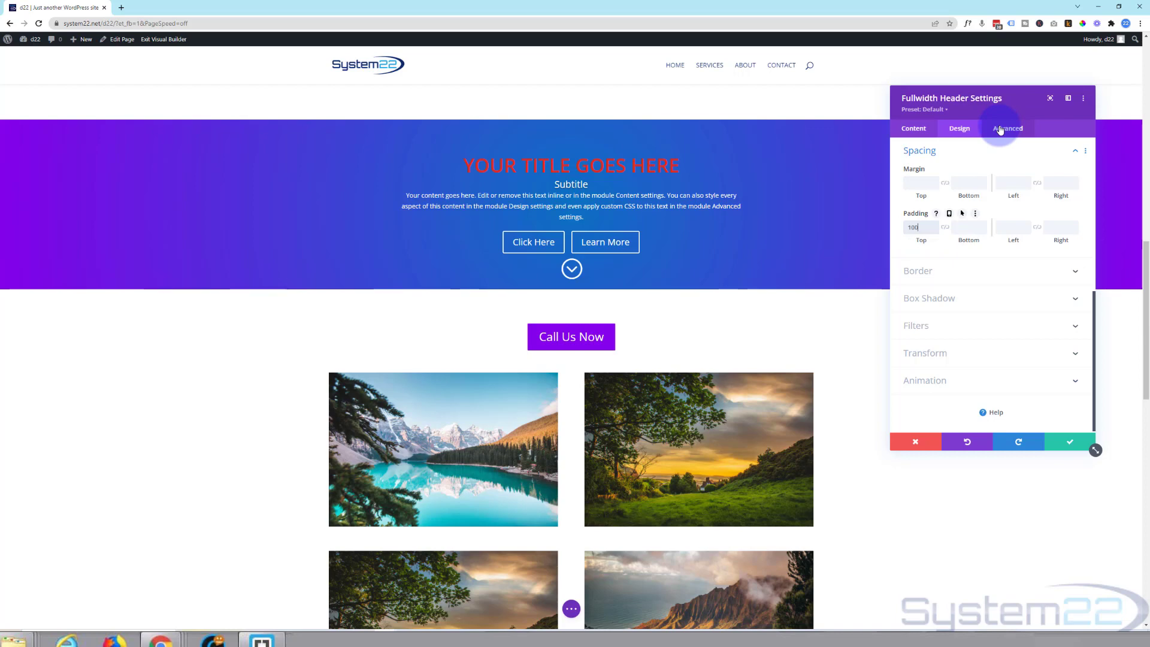
{"action": "type", "text": "100"}
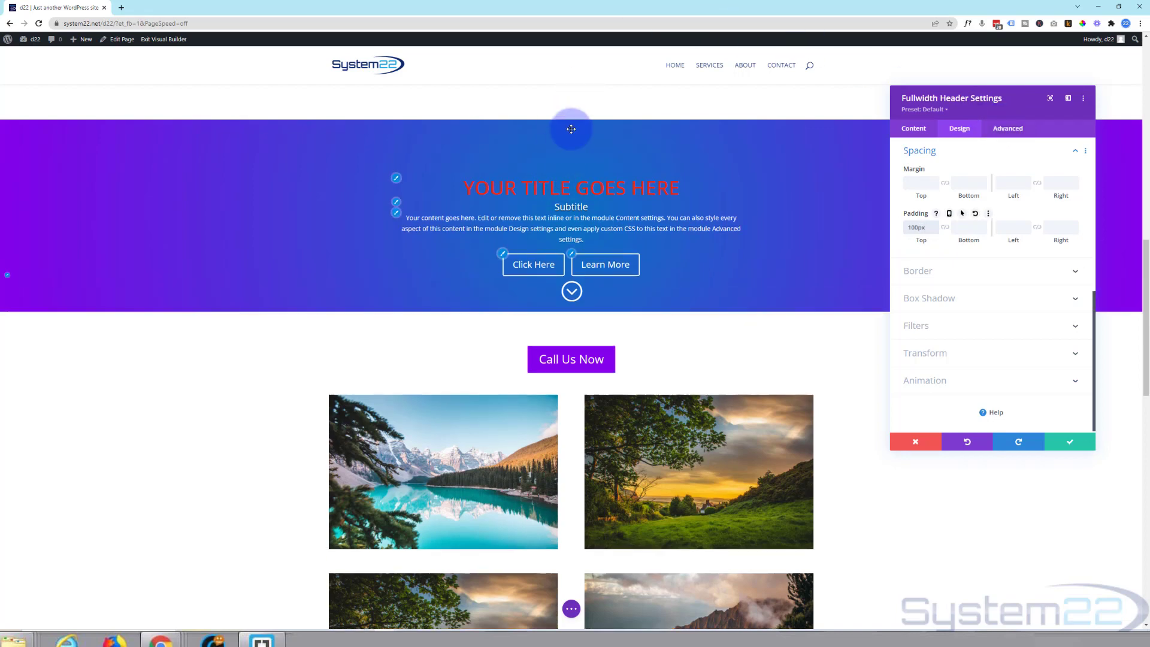
{"action": "left_click", "coordinate": [945, 230]}
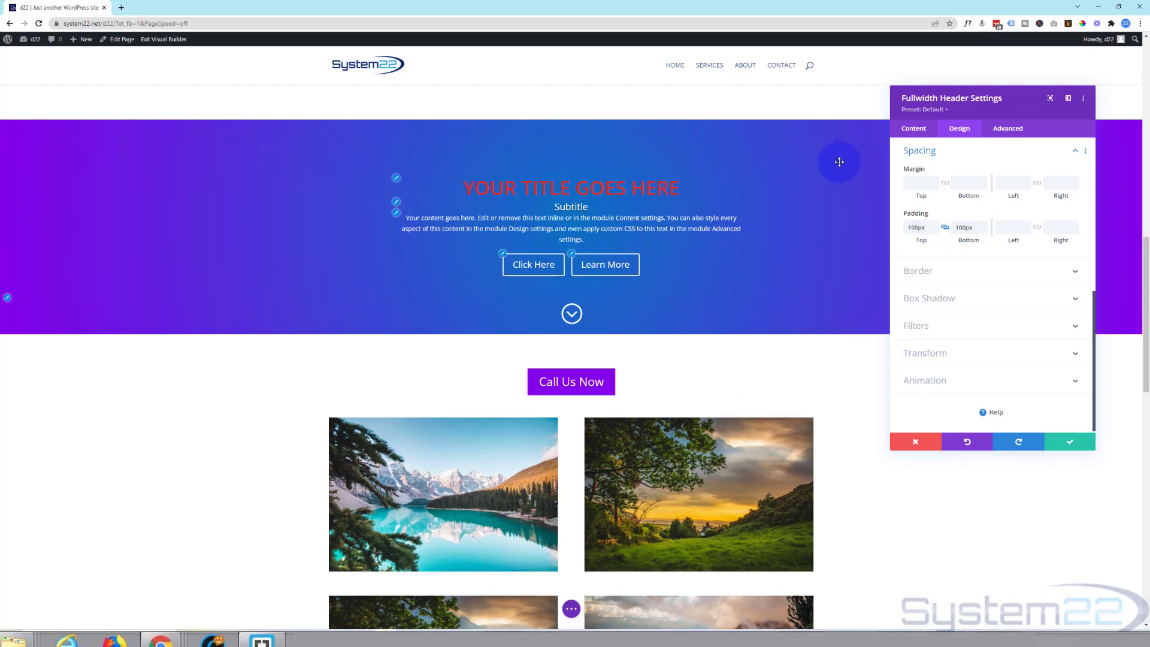
Step: Set the header's border colour to red, leaving the border width at zero
{"action": "left_click", "coordinate": [954, 266]}
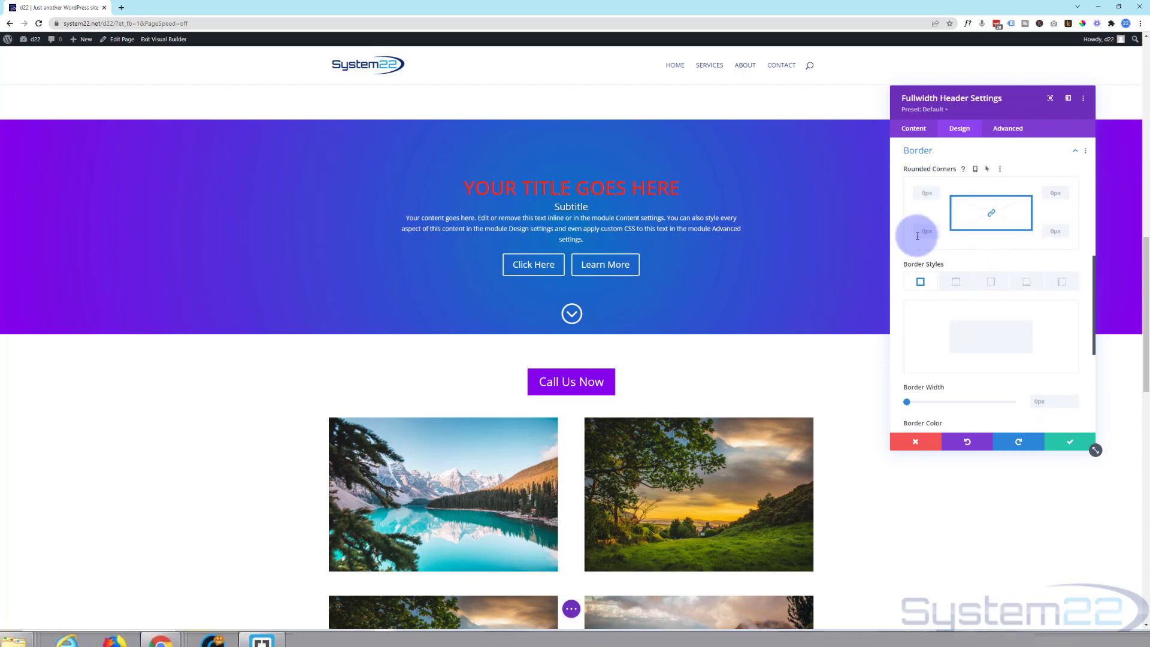
{"action": "scroll", "coordinate": [993, 290], "scroll_direction": "down", "scroll_amount": 2}
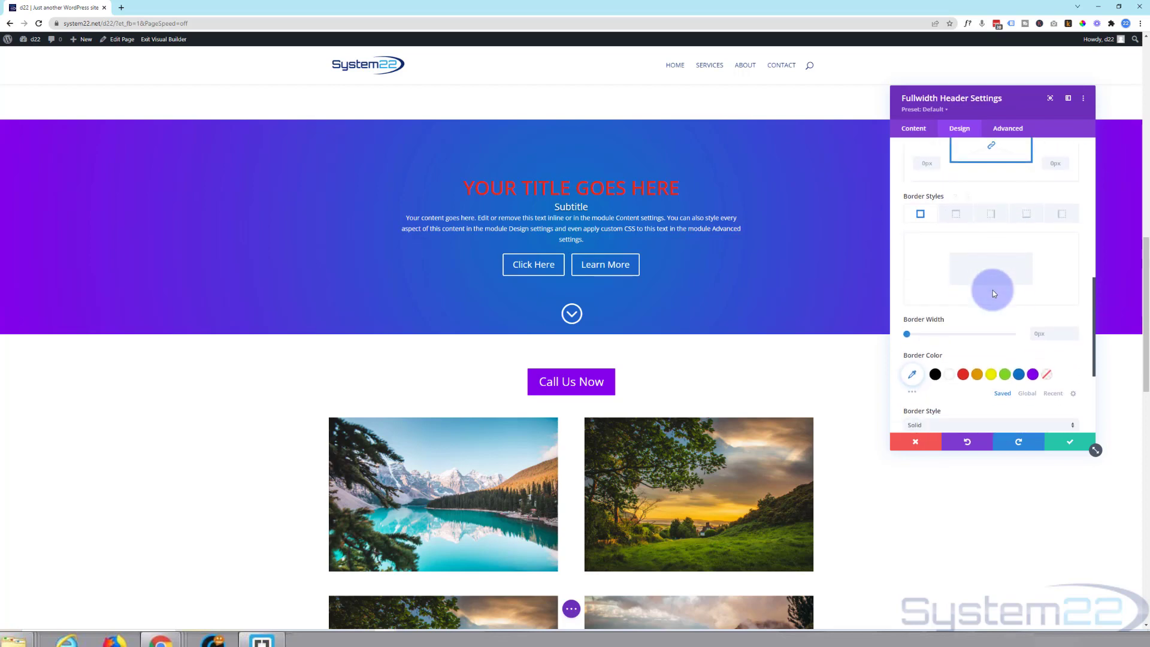
{"action": "left_click", "coordinate": [964, 309]}
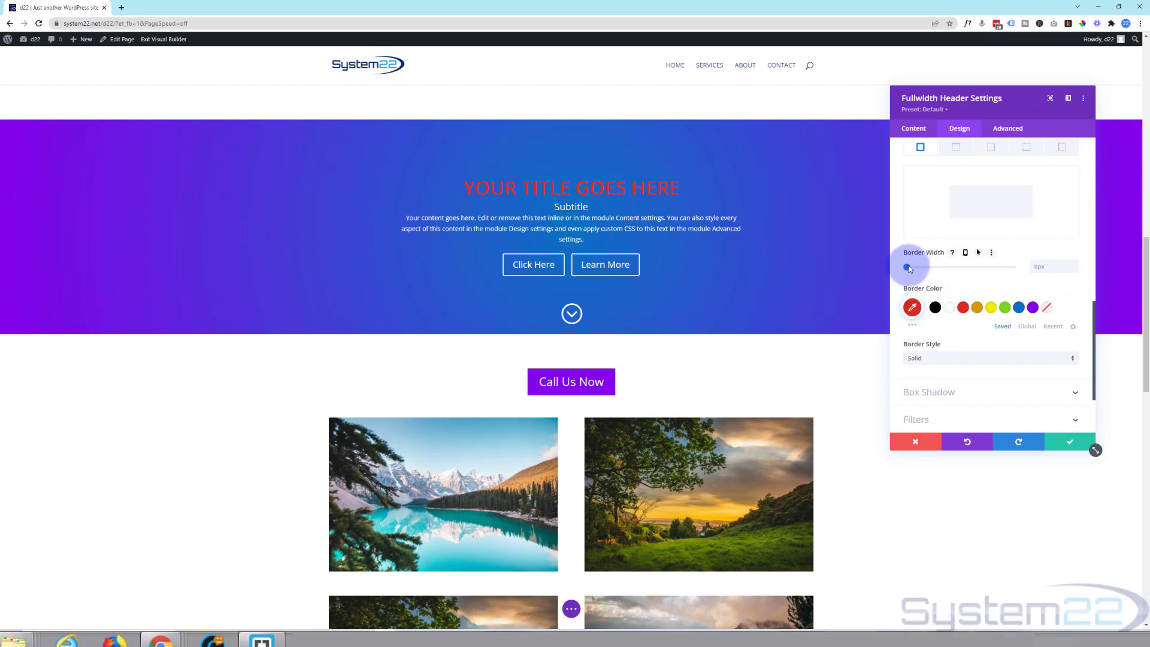
{"action": "mouse_move", "coordinate": [909, 268]}
{"action": "left_mouse_down"}
{"action": "mouse_move", "coordinate": [947, 274]}
{"action": "mouse_move", "coordinate": [893, 271]}
{"action": "left_mouse_up"}
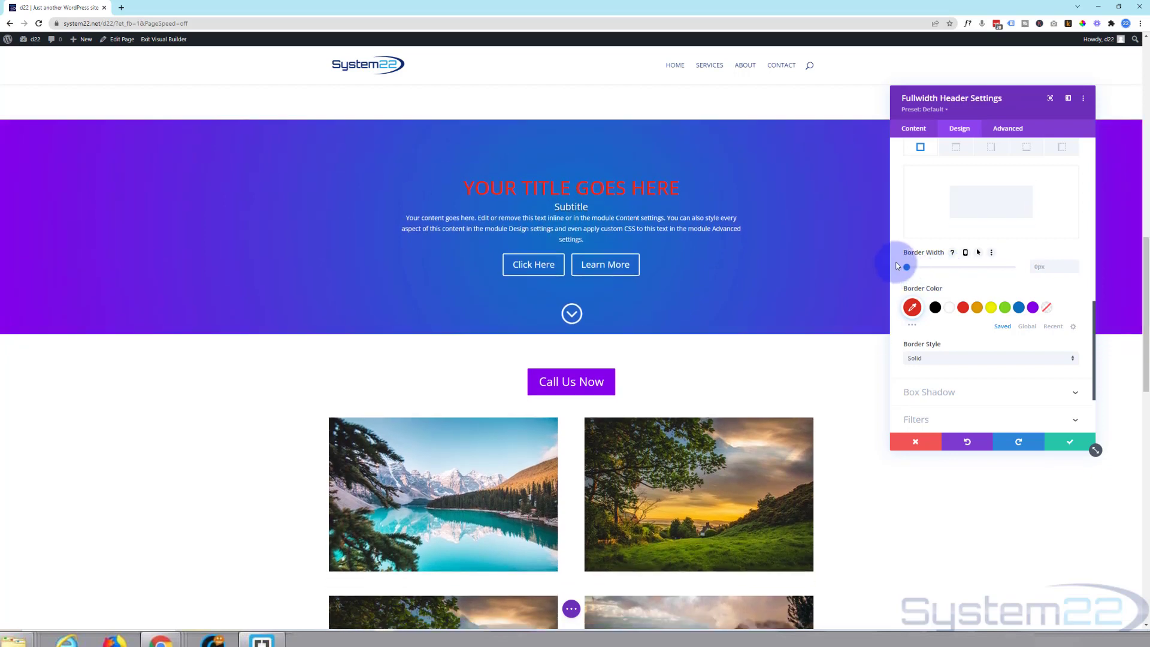
Step: Expand the header's Box Shadow section to view its presets
{"action": "scroll", "coordinate": [990, 280], "scroll_direction": "down", "scroll_amount": 2}
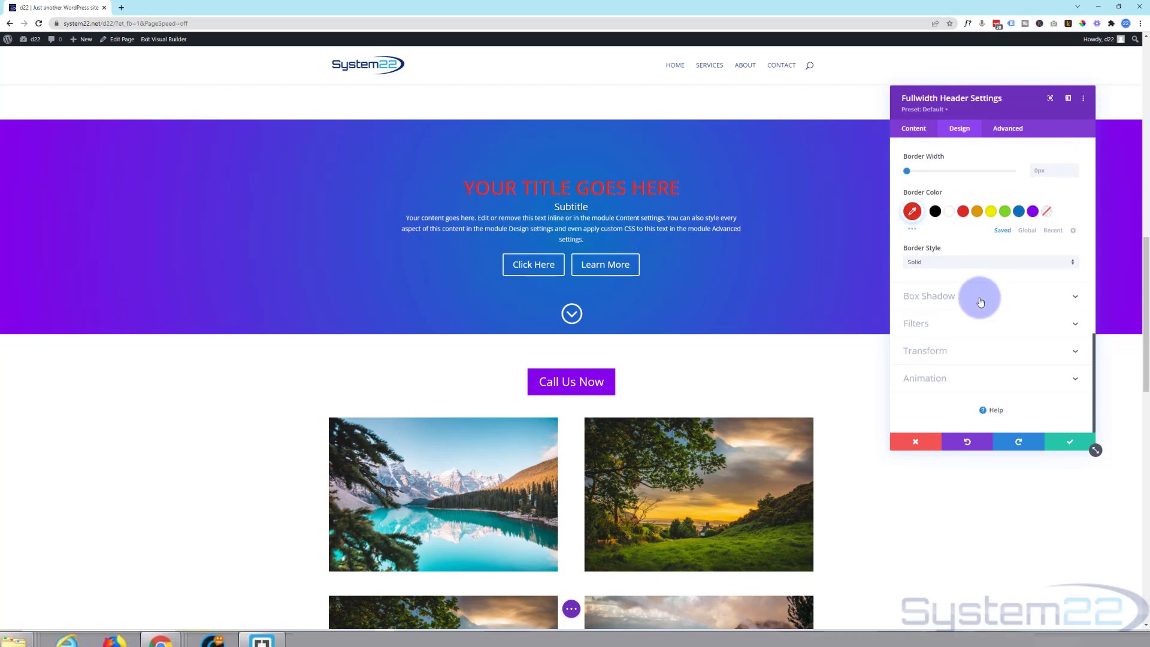
{"action": "left_click", "coordinate": [981, 301]}
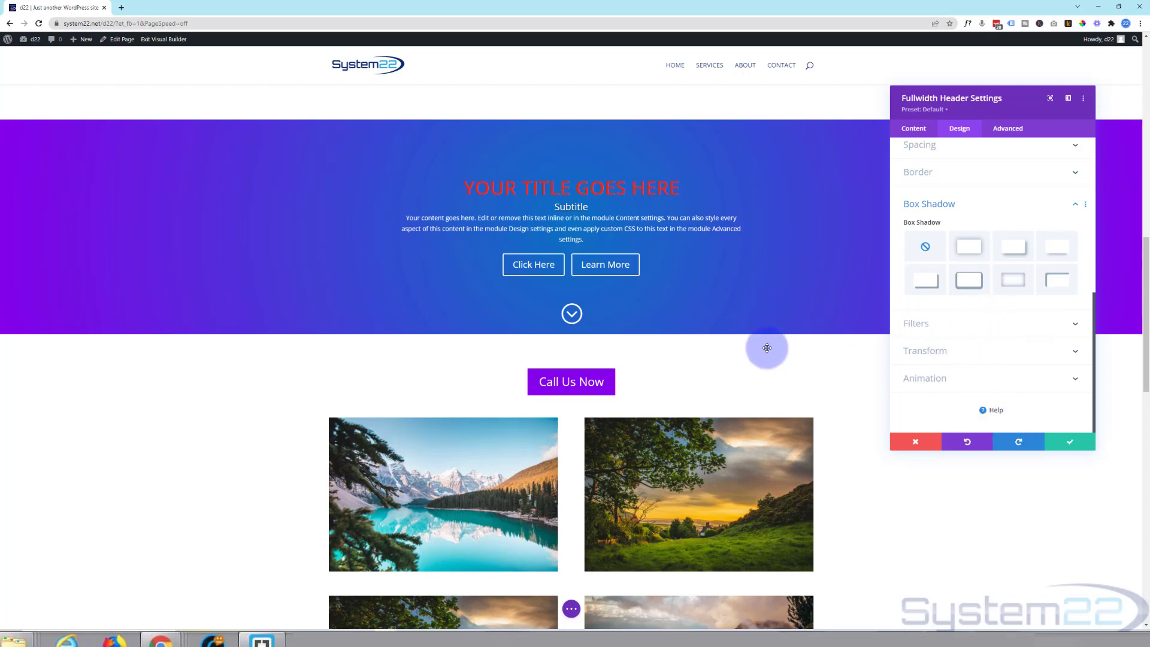
{"action": "scroll", "coordinate": [766, 341], "scroll_direction": "down", "scroll_amount": 2}
{"action": "scroll", "coordinate": [767, 342], "scroll_direction": "down", "scroll_amount": 2}
{"action": "scroll", "coordinate": [770, 344], "scroll_direction": "up", "scroll_amount": 4}
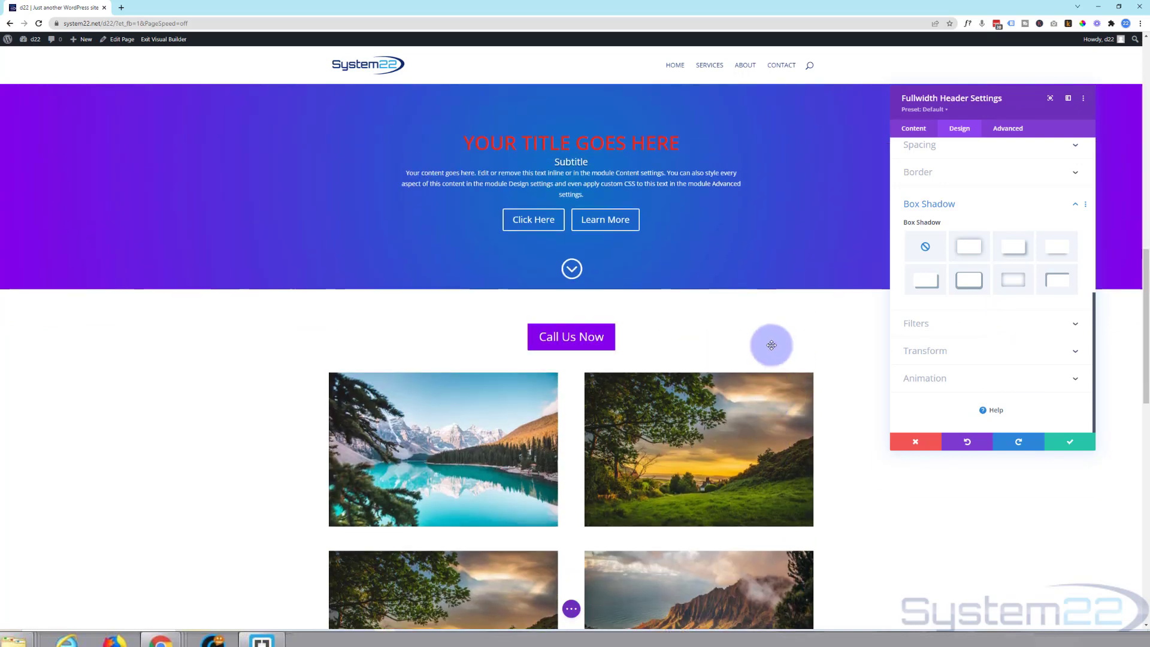
Step: In the Advanced tab's Scroll Effects, try setting Sticky Position to Stick to Top
{"action": "left_click", "coordinate": [1009, 128]}
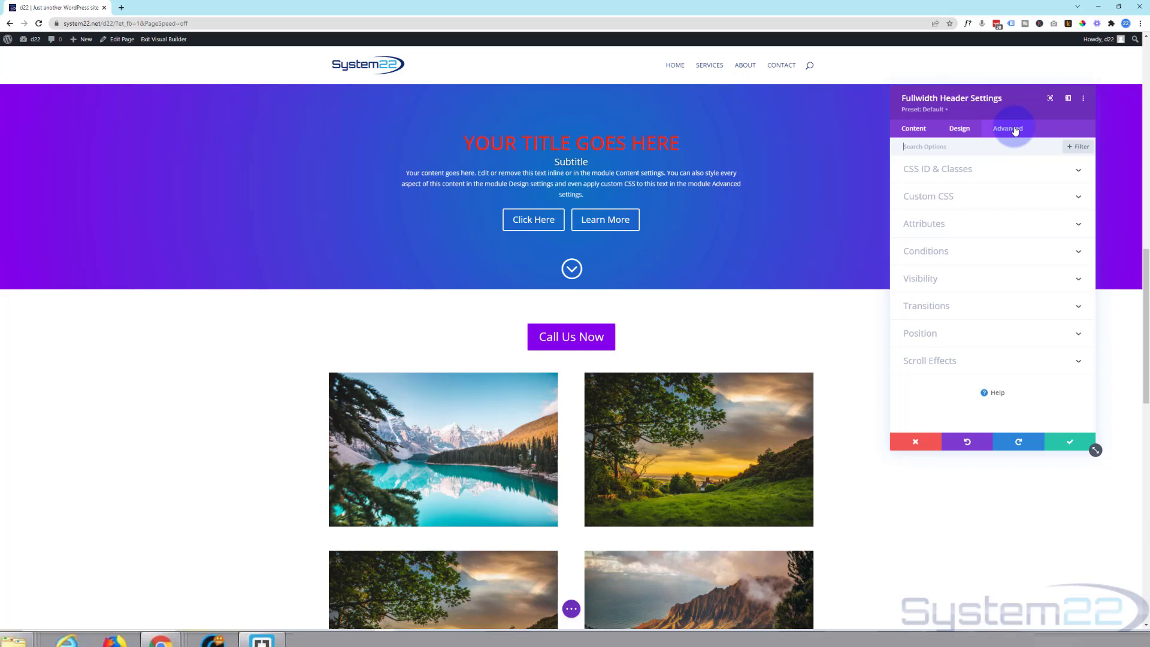
{"action": "left_click", "coordinate": [969, 361]}
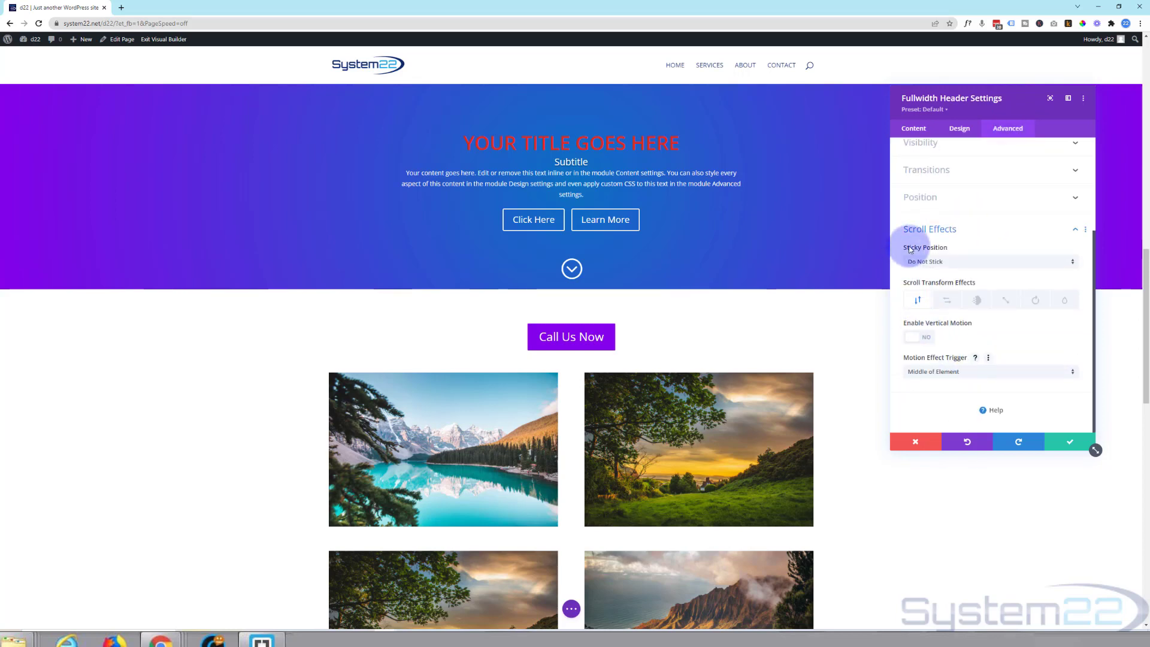
{"action": "left_click", "coordinate": [966, 268]}
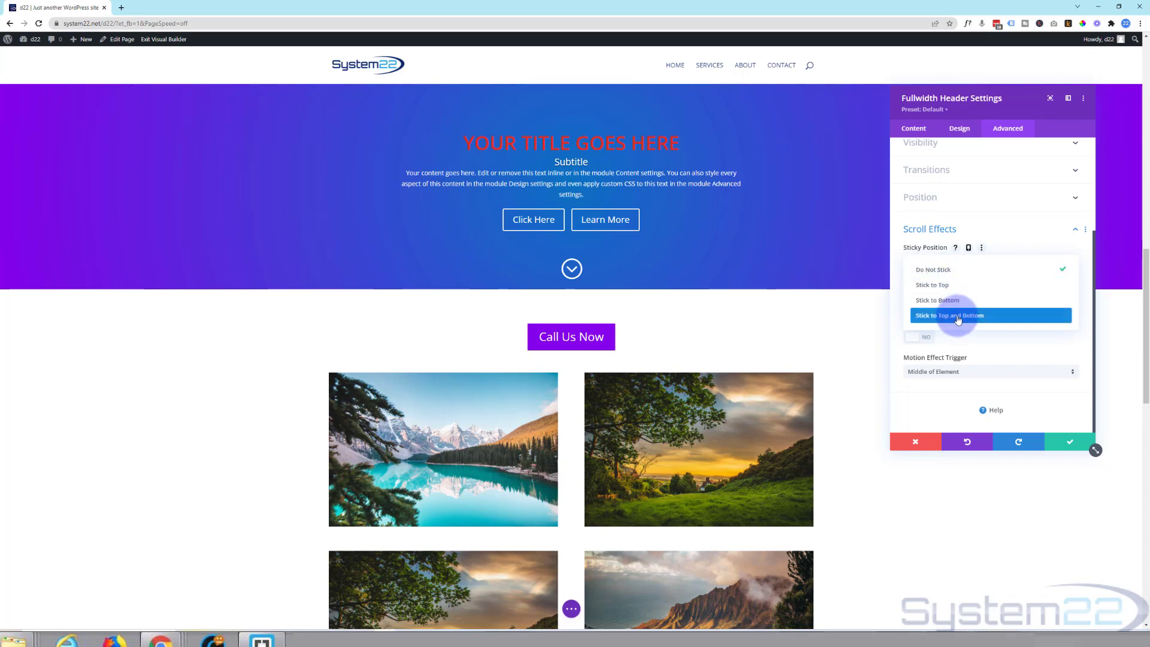
{"action": "left_click", "coordinate": [953, 286]}
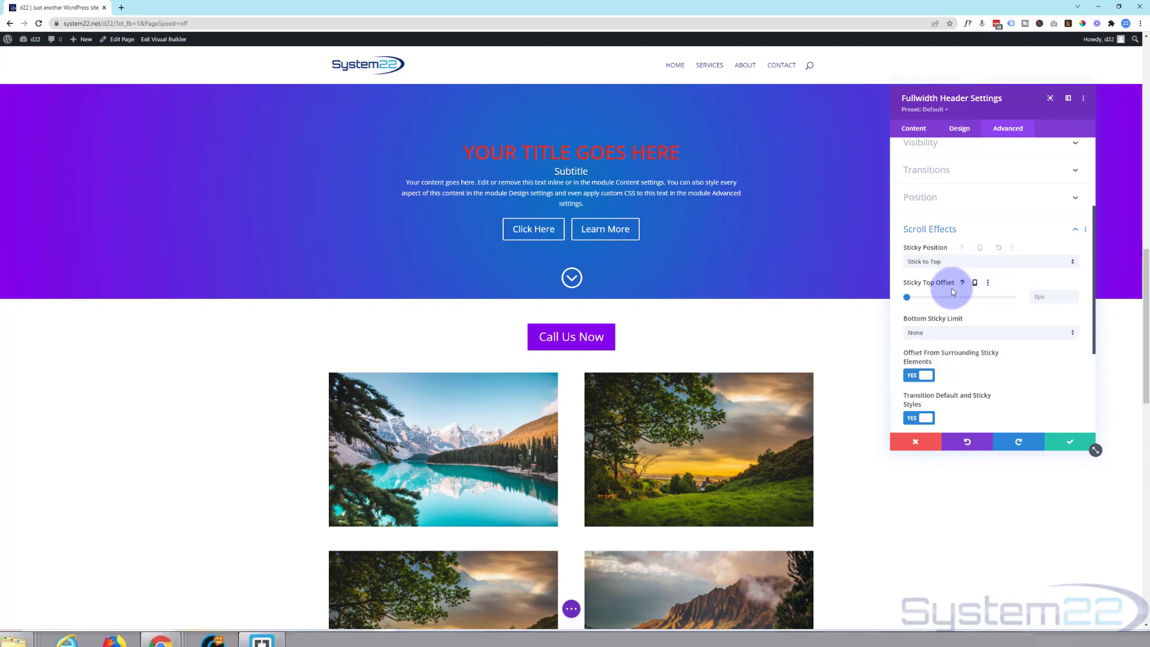
Step: Change the header's Sticky Position to Do Not Stick
{"action": "scroll", "coordinate": [797, 332], "scroll_direction": "down", "scroll_amount": 3}
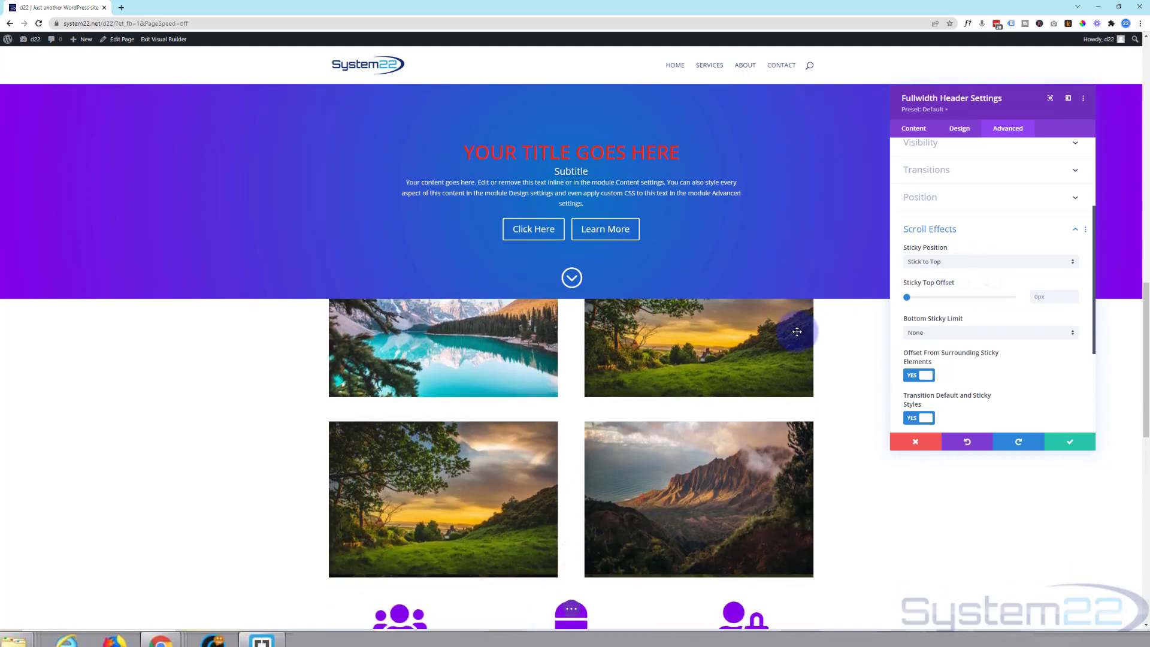
{"action": "scroll", "coordinate": [797, 331], "scroll_direction": "down", "scroll_amount": 8}
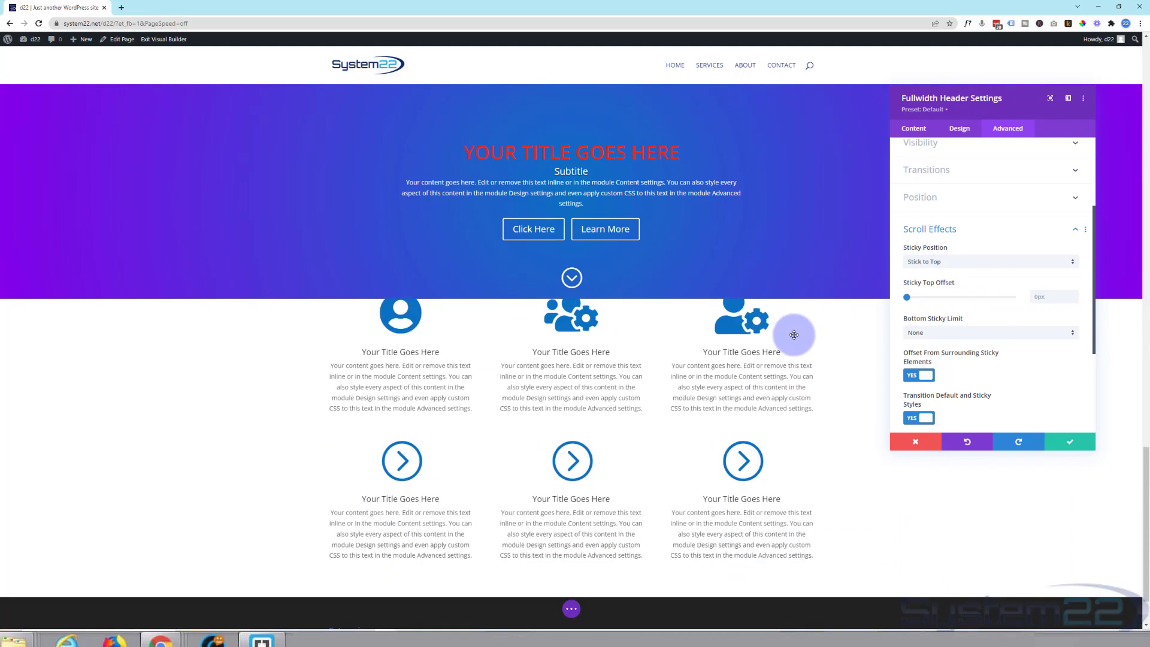
{"action": "scroll", "coordinate": [797, 332], "scroll_direction": "up", "scroll_amount": 4}
{"action": "scroll", "coordinate": [797, 312], "scroll_direction": "up", "scroll_amount": 10}
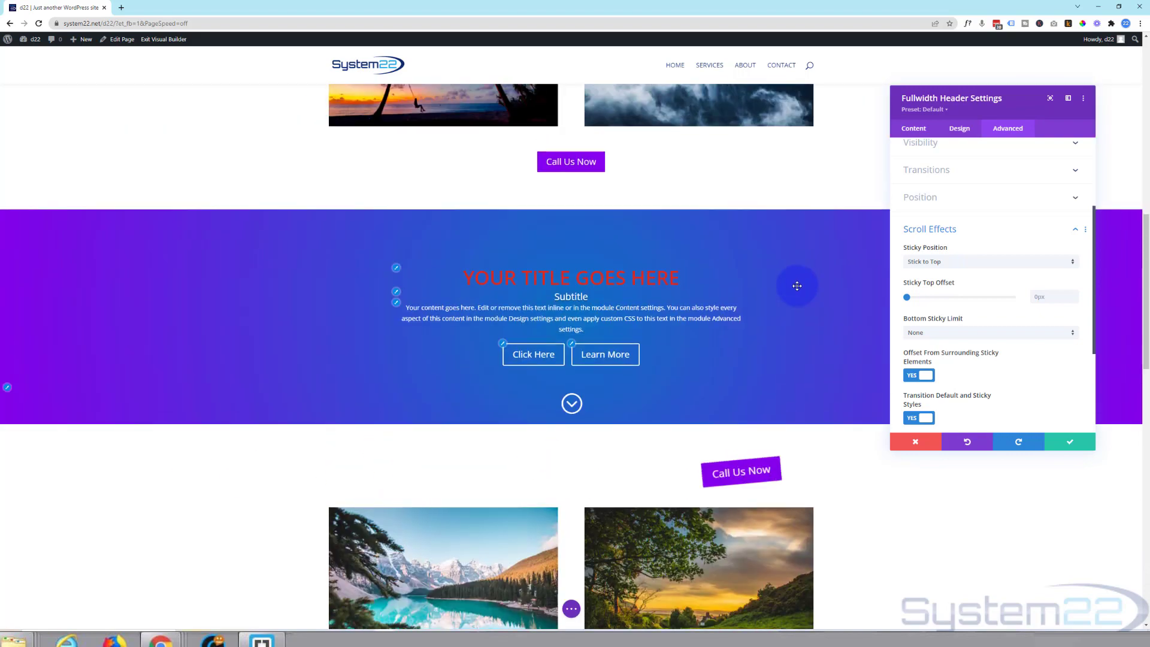
{"action": "scroll", "coordinate": [797, 286], "scroll_direction": "up", "scroll_amount": 6}
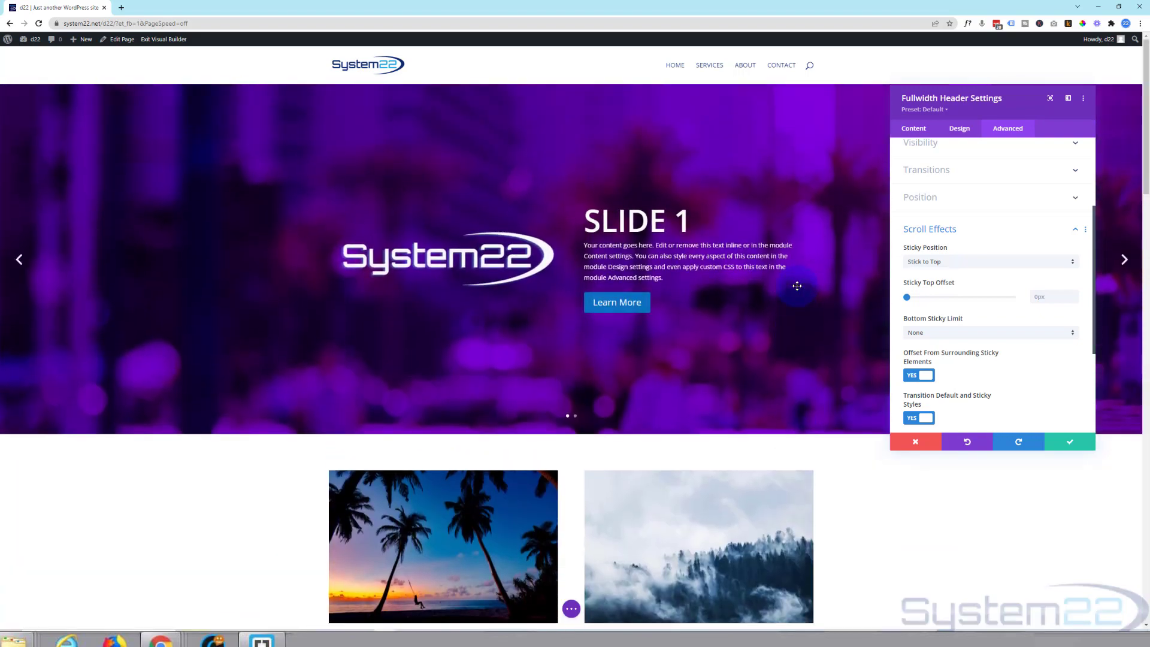
{"action": "scroll", "coordinate": [797, 288], "scroll_direction": "down", "scroll_amount": 10}
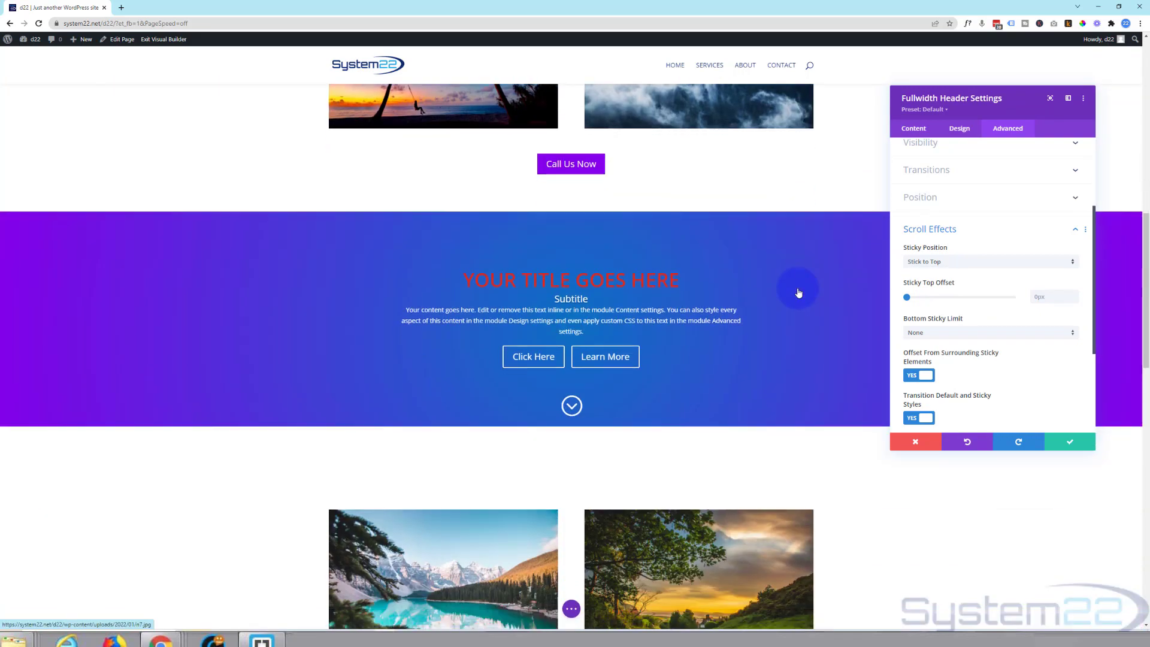
{"action": "scroll", "coordinate": [799, 293], "scroll_direction": "down", "scroll_amount": 8}
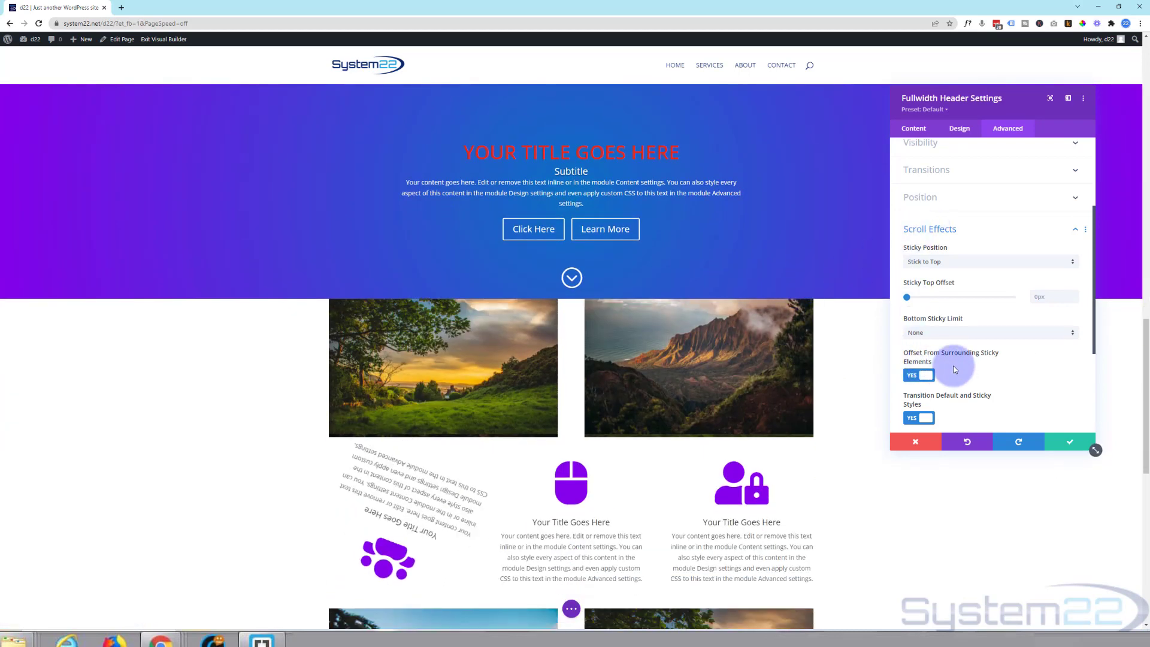
{"action": "left_click", "coordinate": [954, 261]}
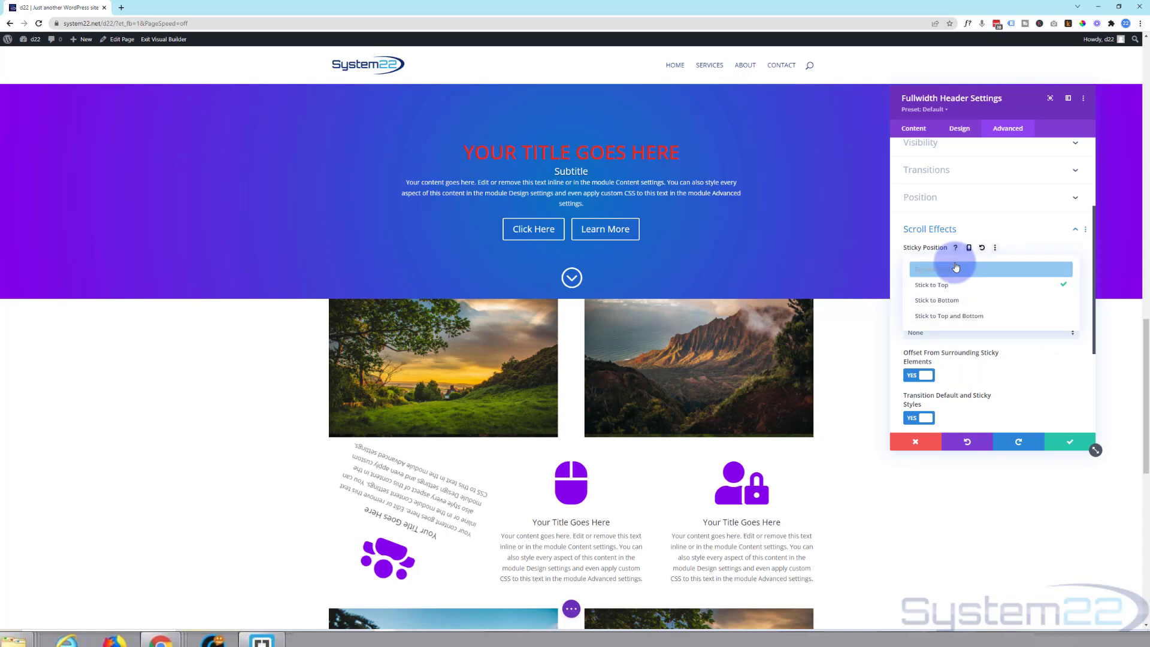
{"action": "left_click", "coordinate": [951, 269]}
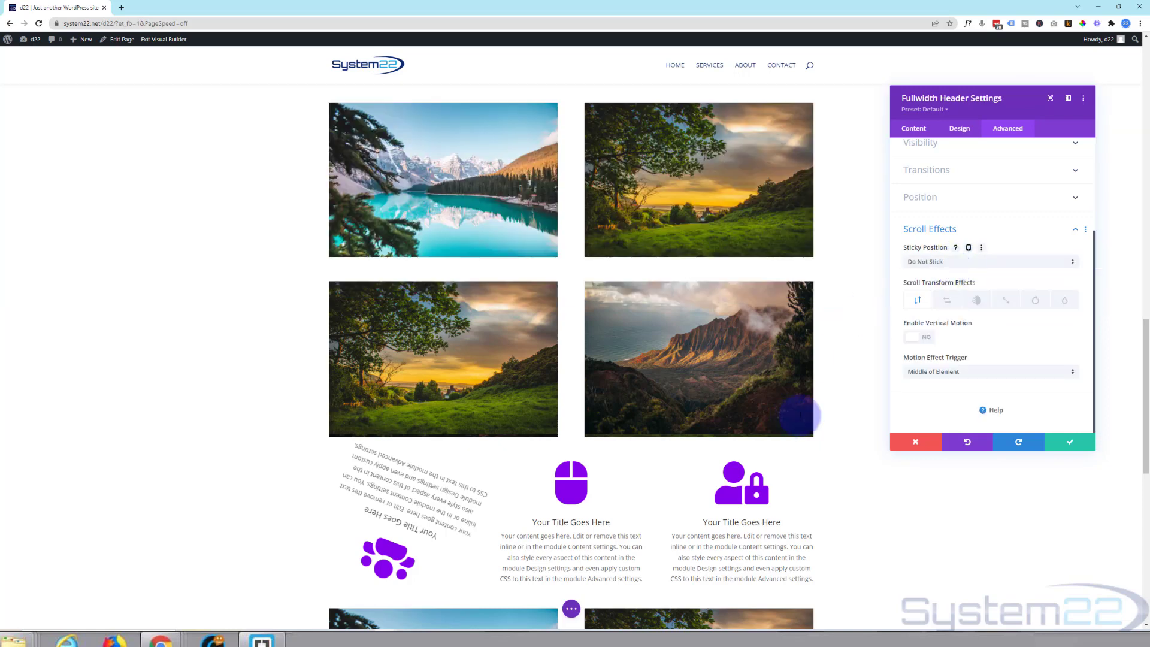
{"action": "scroll", "coordinate": [815, 402], "scroll_direction": "up", "scroll_amount": 3}
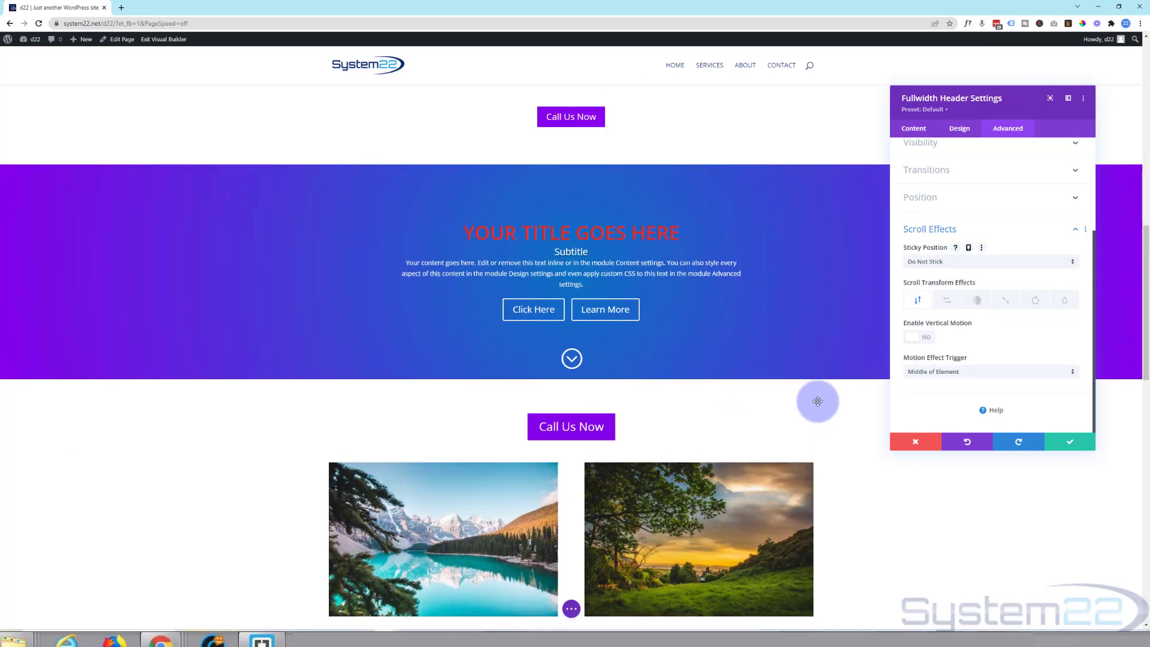
Step: Save the header settings and exit the Visual Builder to the live page
{"action": "left_click", "coordinate": [1078, 444]}
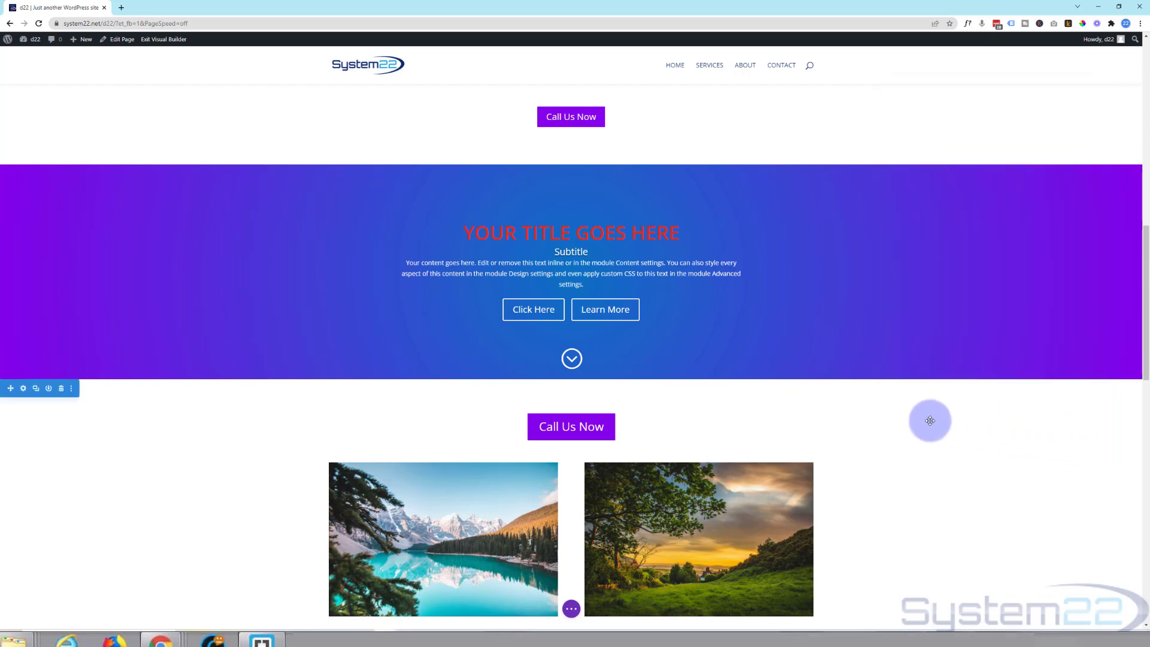
{"action": "left_click", "coordinate": [571, 609]}
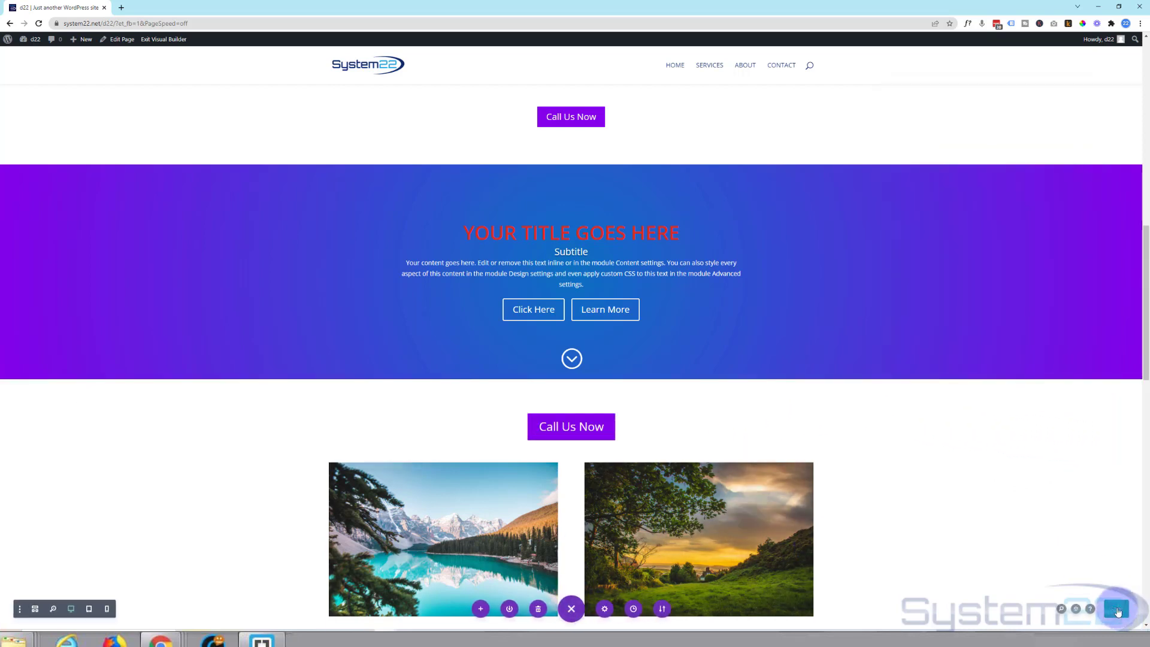
{"action": "left_click", "coordinate": [171, 40]}
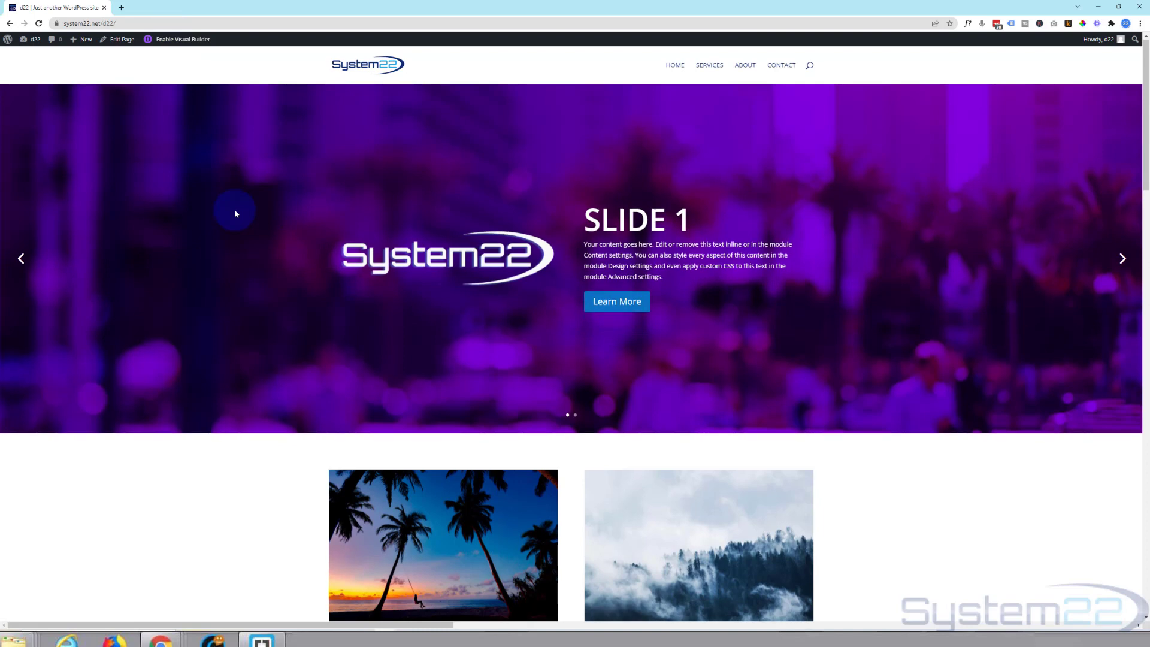
{"action": "scroll", "coordinate": [235, 211], "scroll_direction": "down", "scroll_amount": 3}
{"action": "scroll", "coordinate": [235, 214], "scroll_direction": "down", "scroll_amount": 7}
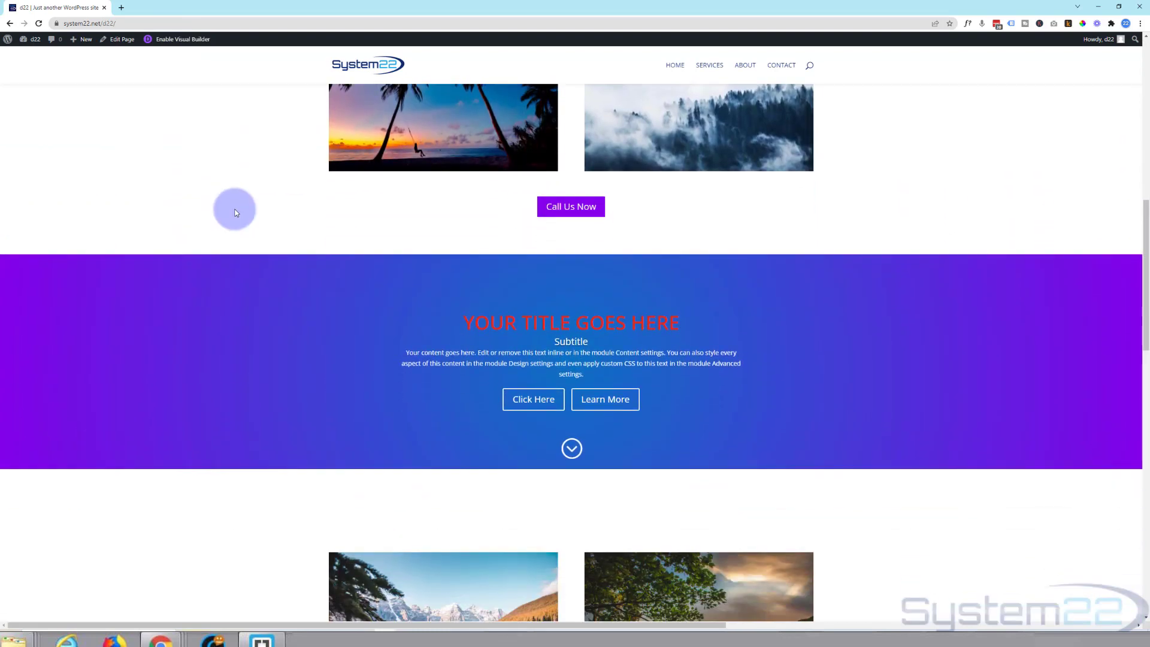
{"action": "scroll", "coordinate": [235, 213], "scroll_direction": "down", "scroll_amount": 3}
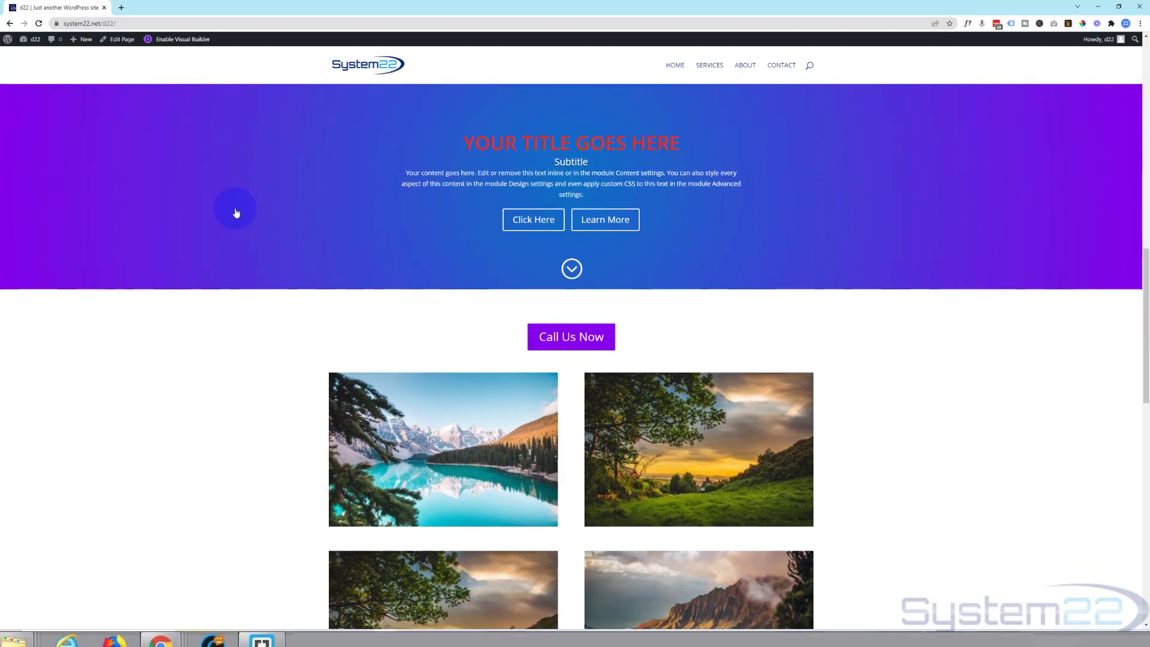
{"action": "left_click", "coordinate": [572, 269]}
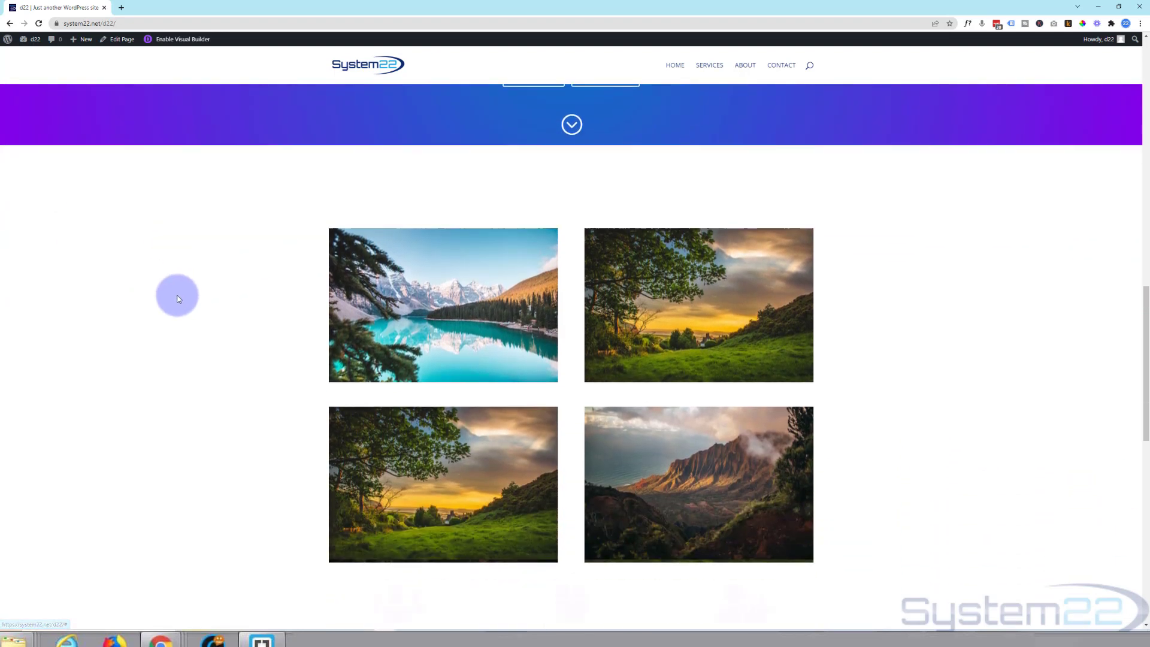
{"action": "scroll", "coordinate": [254, 307], "scroll_direction": "up", "scroll_amount": 3}
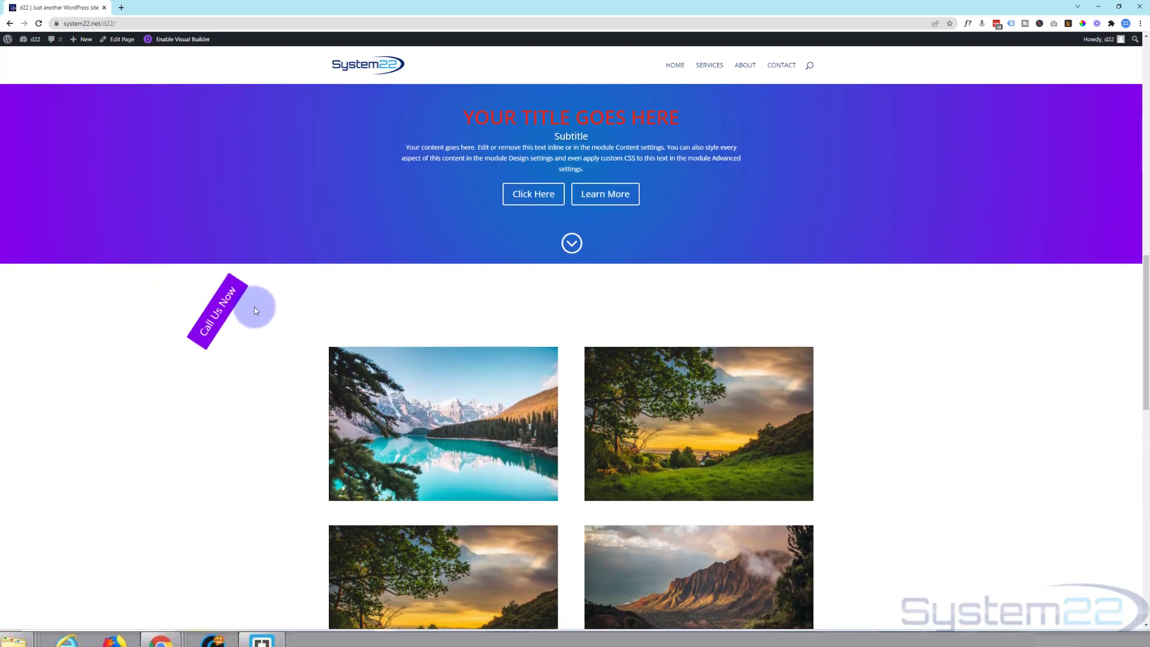
{"action": "scroll", "coordinate": [257, 303], "scroll_direction": "up", "scroll_amount": 2}
{"action": "scroll", "coordinate": [270, 268], "scroll_direction": "up", "scroll_amount": 3}
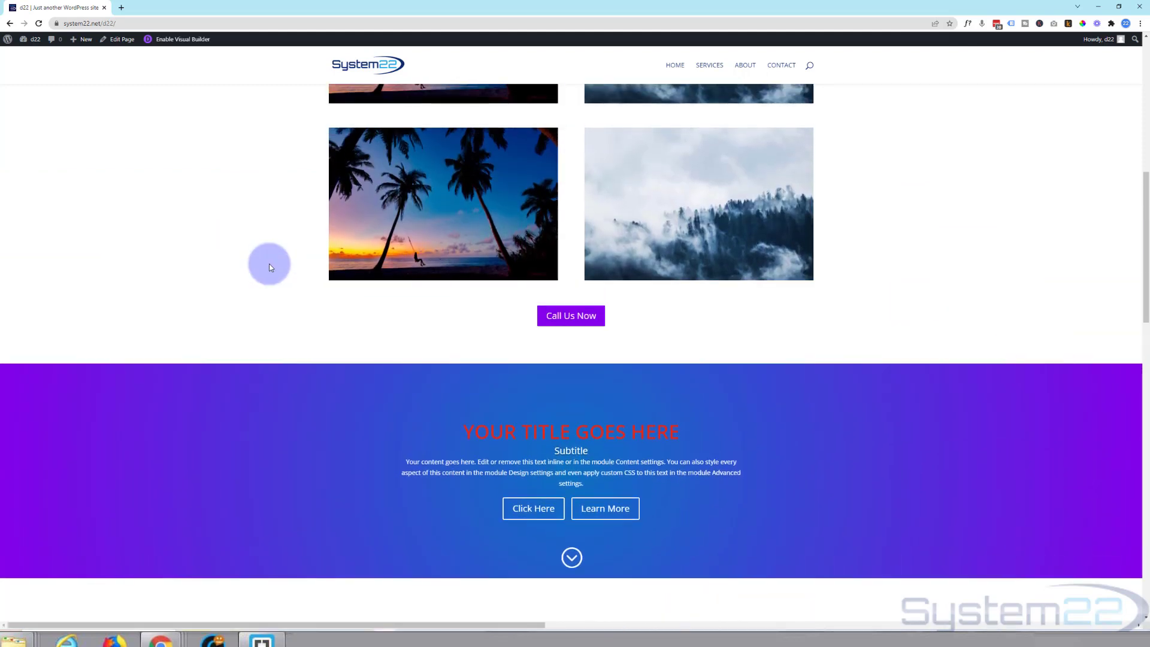
{"action": "scroll", "coordinate": [269, 265], "scroll_direction": "up", "scroll_amount": 2}
{"action": "scroll", "coordinate": [270, 265], "scroll_direction": "down", "scroll_amount": 3}
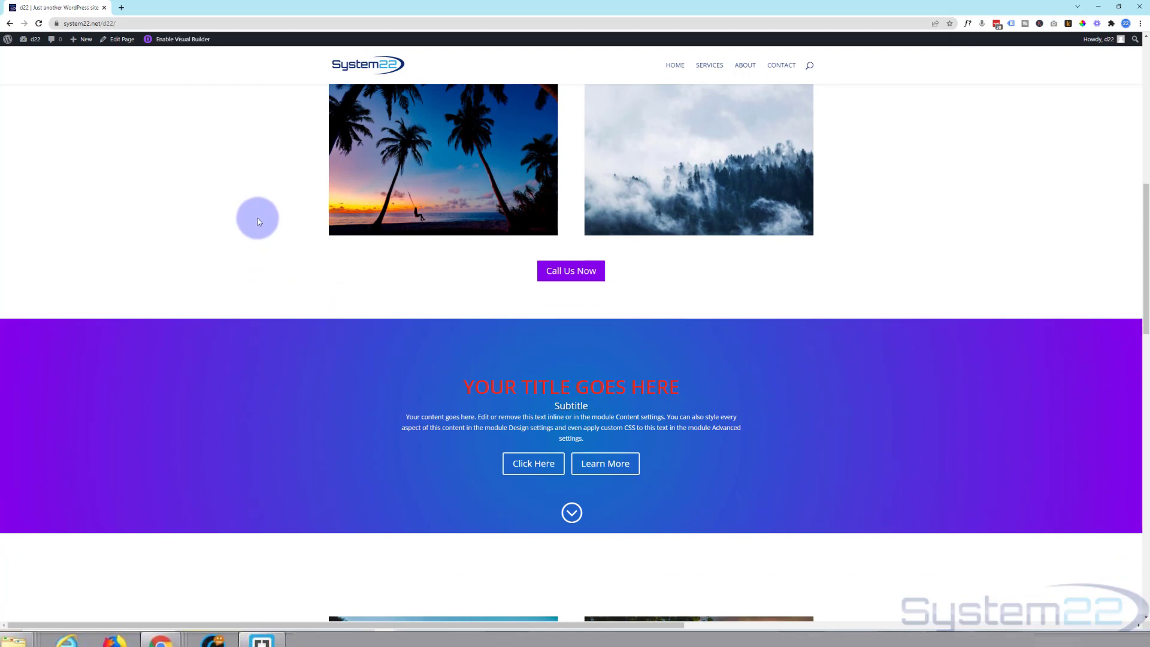
{"action": "scroll", "coordinate": [259, 221], "scroll_direction": "down", "scroll_amount": 4}
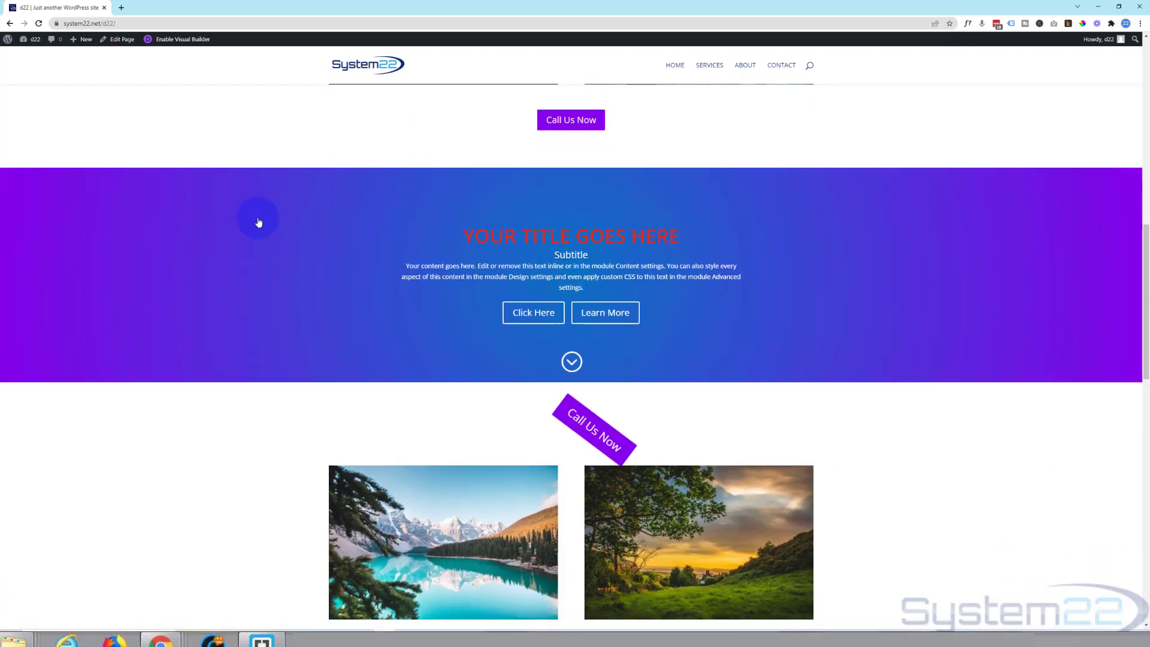
{"action": "scroll", "coordinate": [259, 223], "scroll_direction": "down", "scroll_amount": 1}
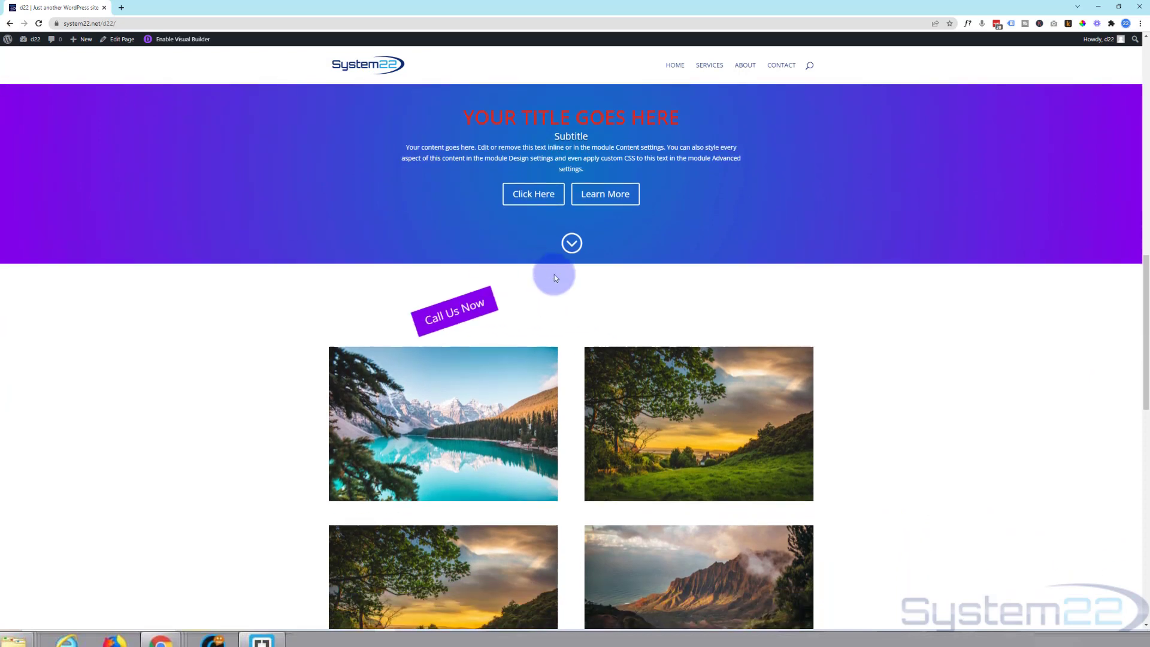
{"action": "left_click", "coordinate": [572, 245]}
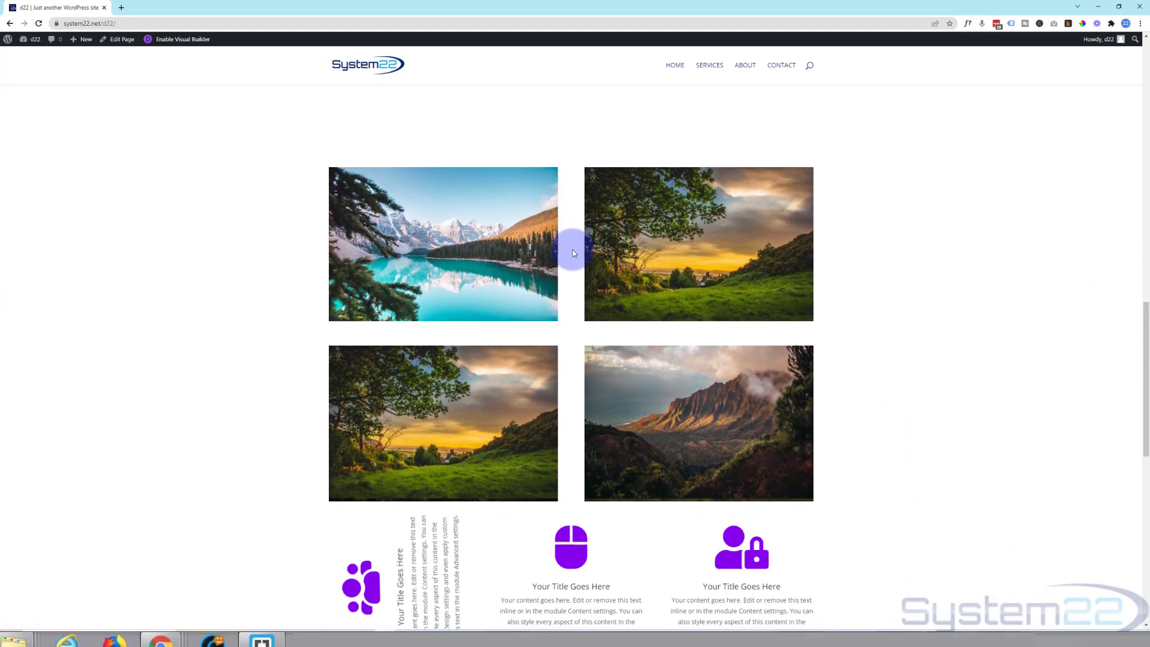
{"action": "scroll", "coordinate": [570, 254], "scroll_direction": "up", "scroll_amount": 5}
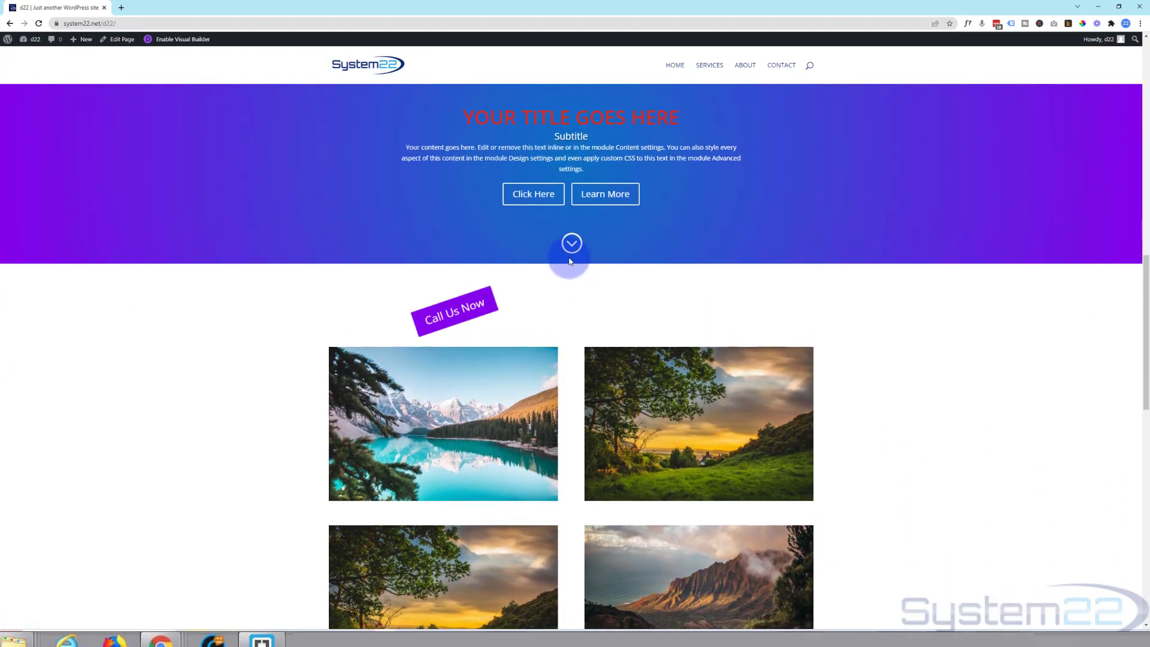
{"action": "scroll", "coordinate": [570, 256], "scroll_direction": "up", "scroll_amount": 2}
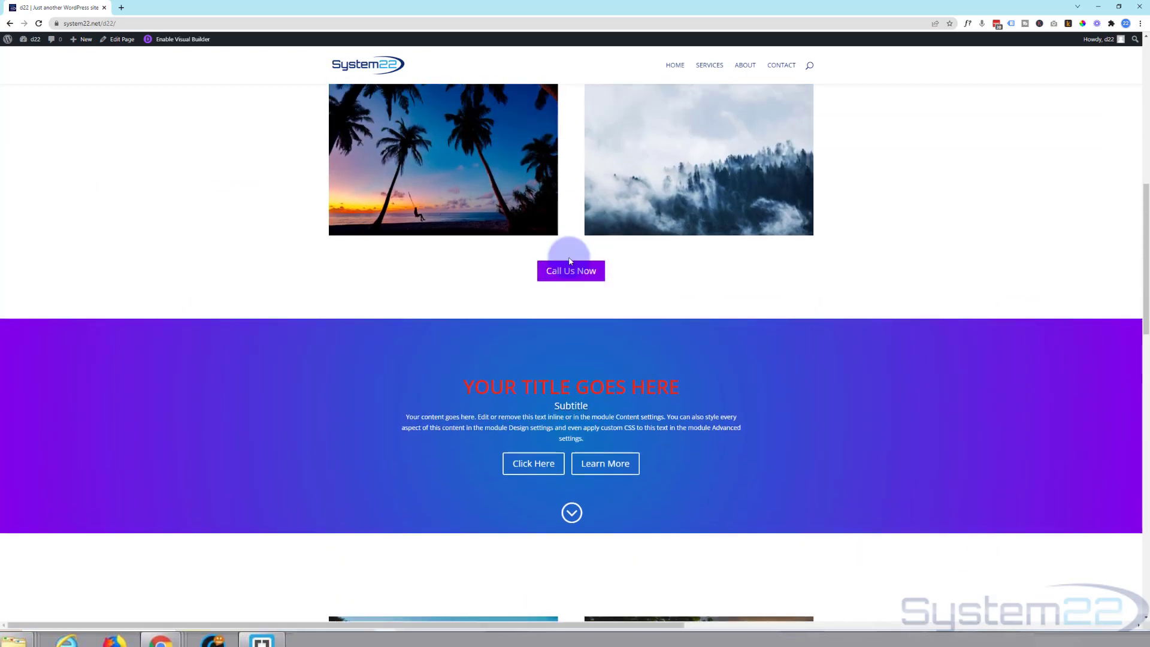
{"action": "scroll", "coordinate": [569, 261], "scroll_direction": "up", "scroll_amount": 1}
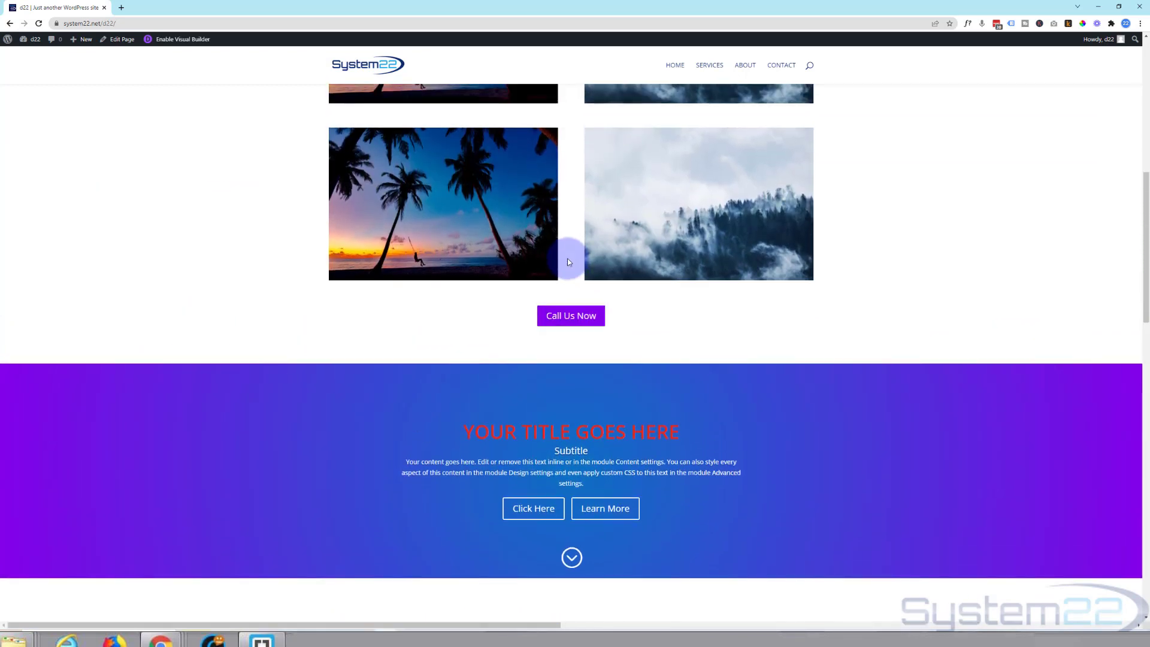
{"action": "left_click", "coordinate": [574, 556]}
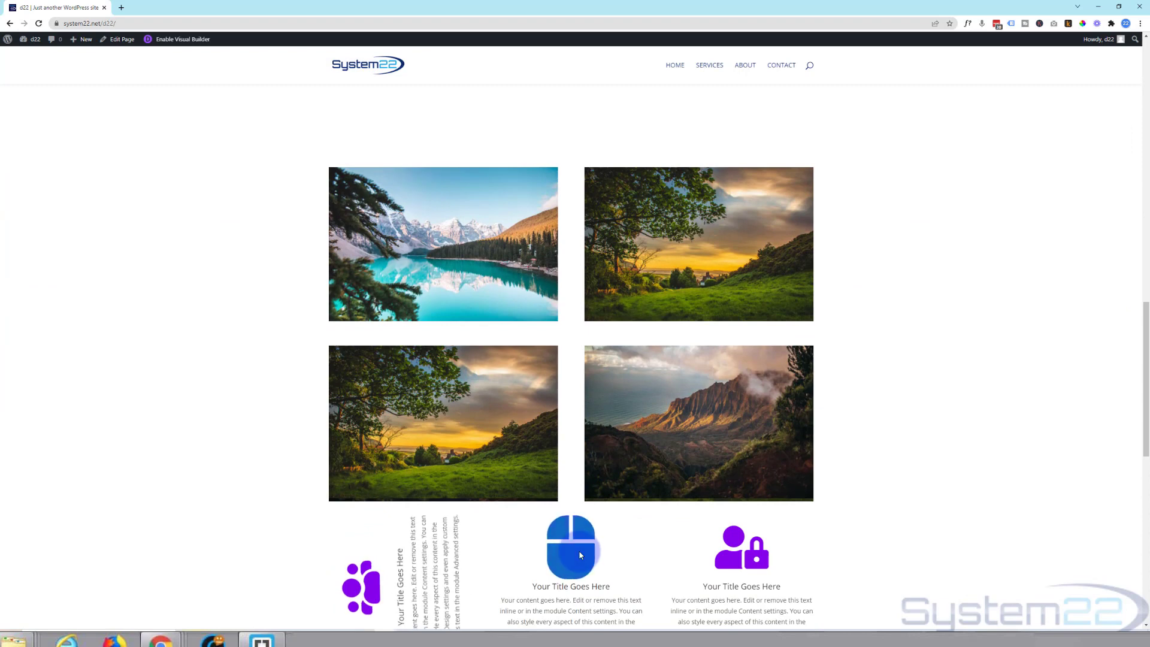
{"action": "scroll", "coordinate": [580, 553], "scroll_direction": "up", "scroll_amount": 5}
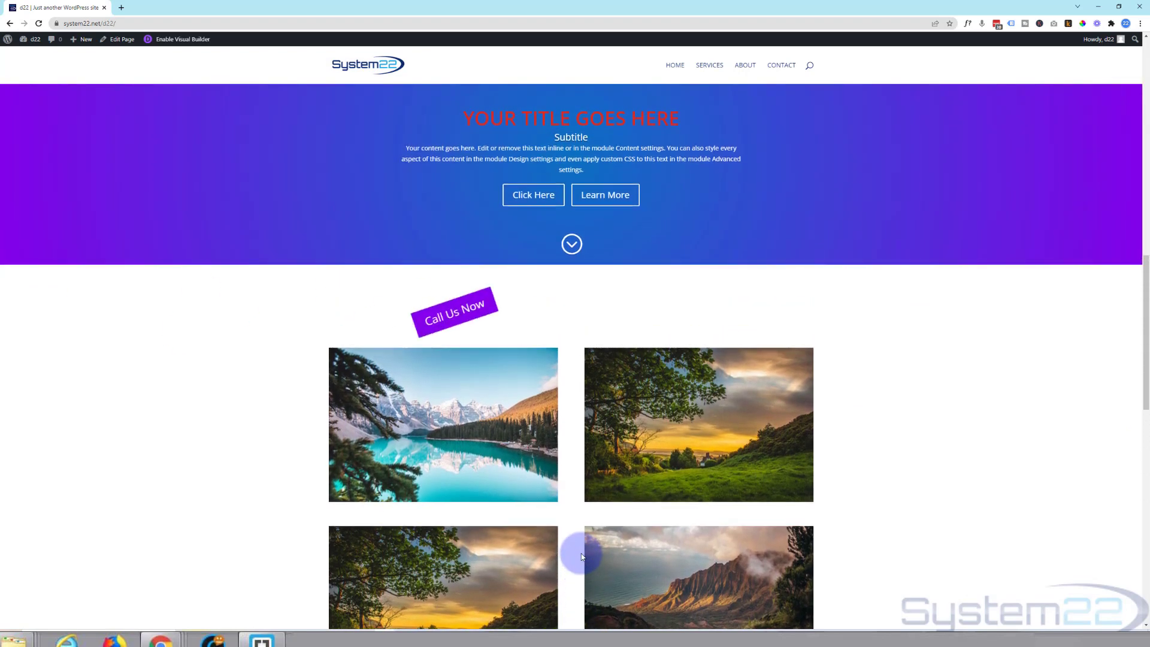